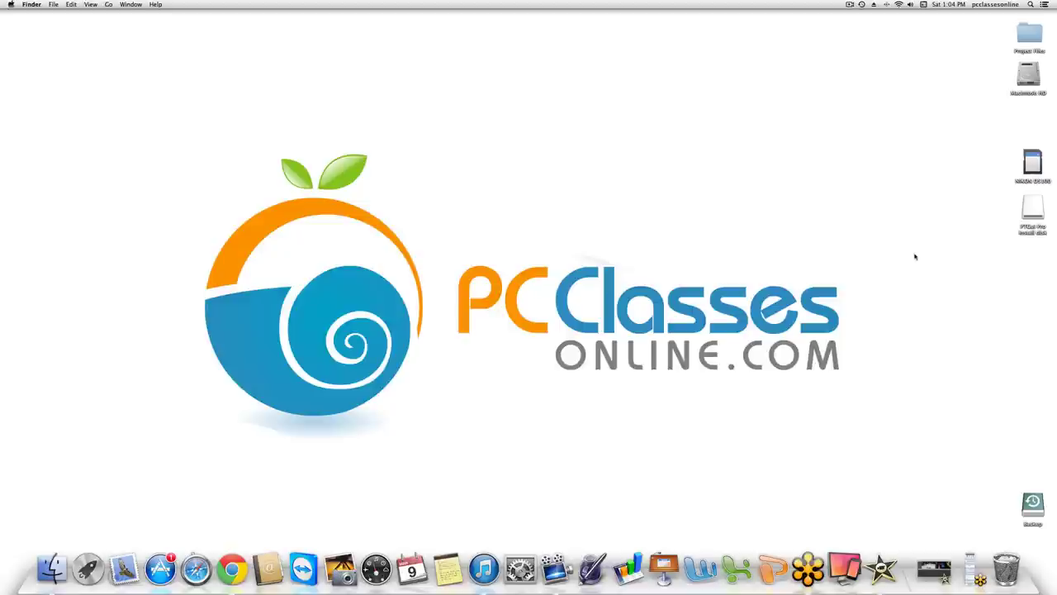
- Open iMovie, enlarge its window, and start a new project named "Dummy Project- Key west"
{"action": "left_click", "coordinate": [923, 570]}
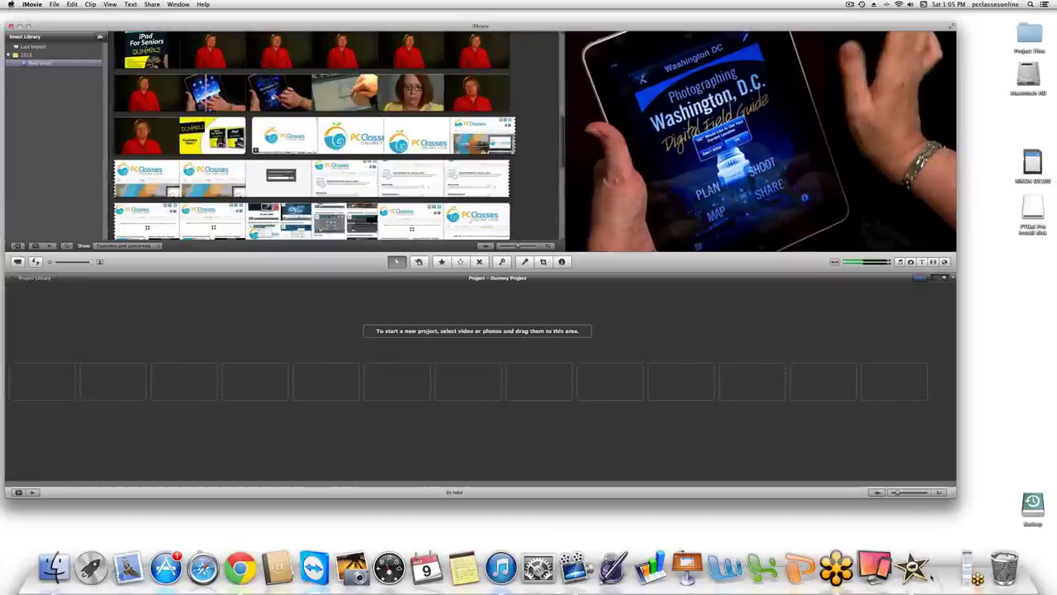
{"action": "left_click_drag", "start_coordinate": [955, 498], "coordinate": [1027, 538]}
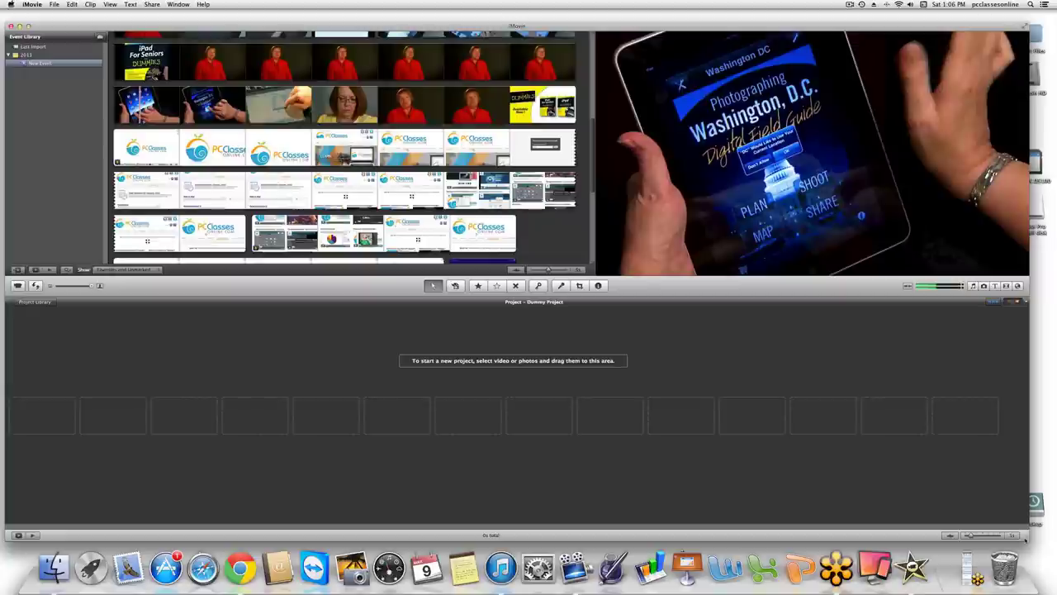
{"action": "left_click", "coordinate": [54, 4]}
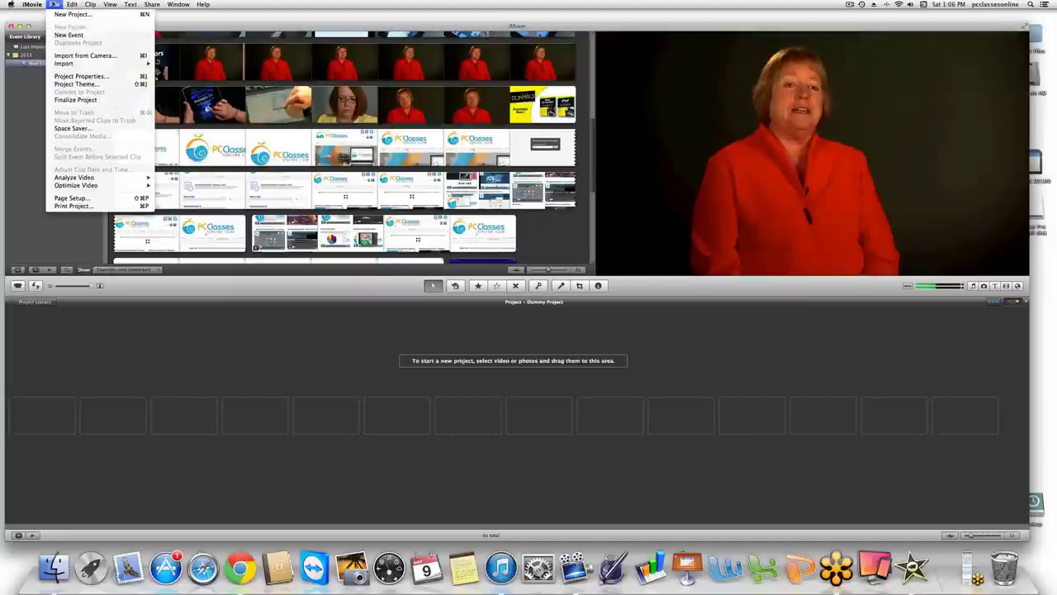
{"action": "left_click", "coordinate": [55, 14]}
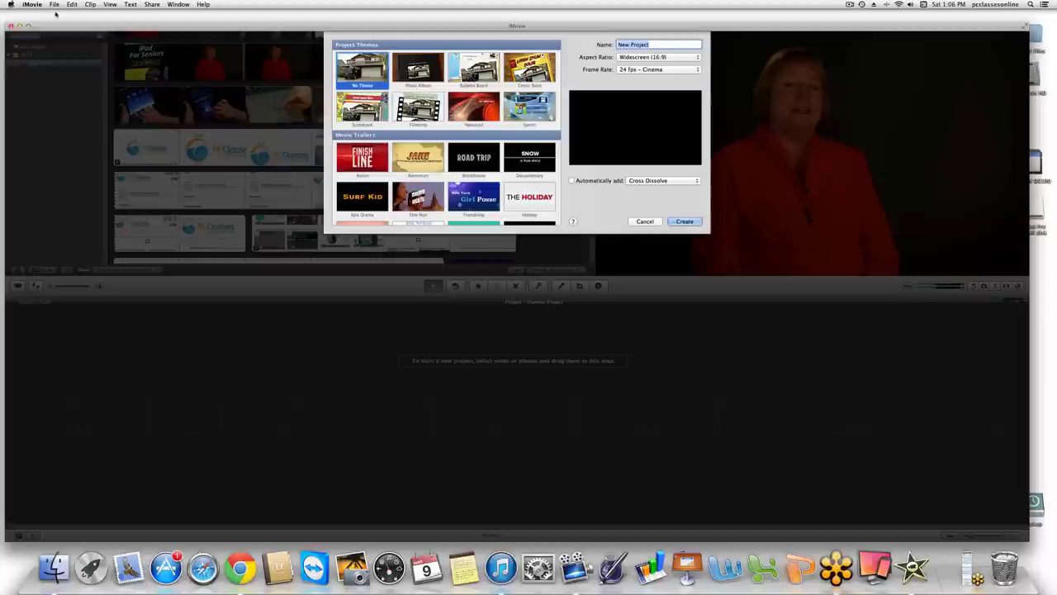
{"action": "type", "text": "dummy Project- Key west"}
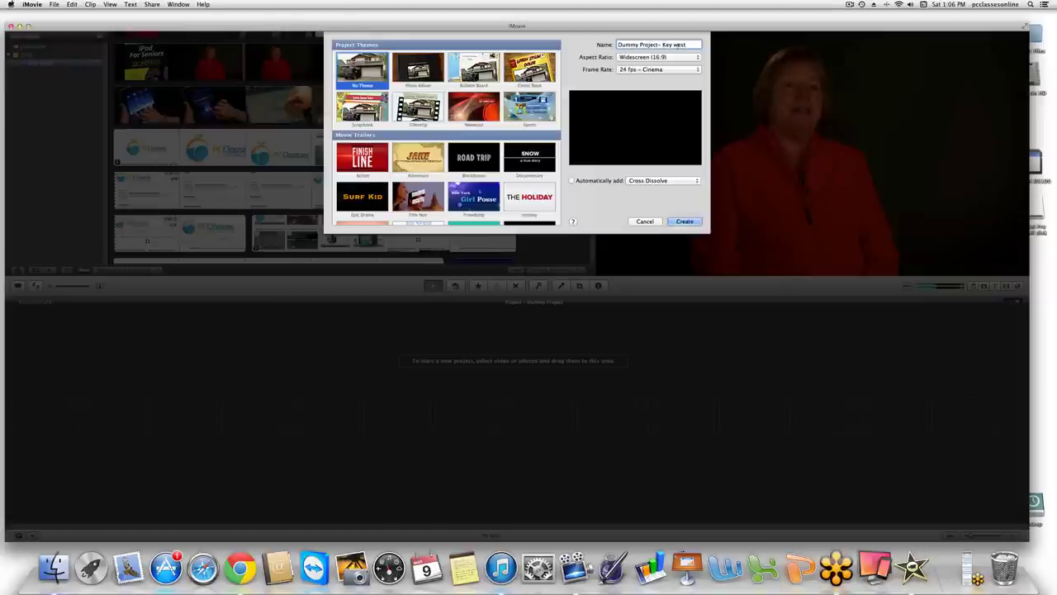
- Create the project with No Theme, Widescreen (16:9) aspect ratio and the 24 fps – Cinema frame rate
{"action": "left_click", "coordinate": [690, 57]}
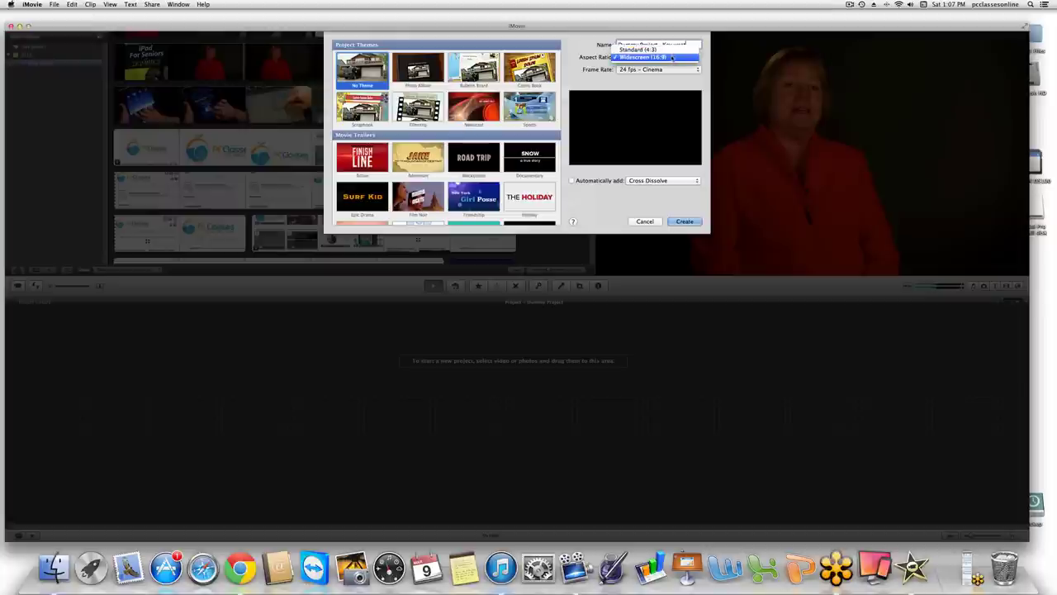
{"action": "left_click", "coordinate": [666, 57]}
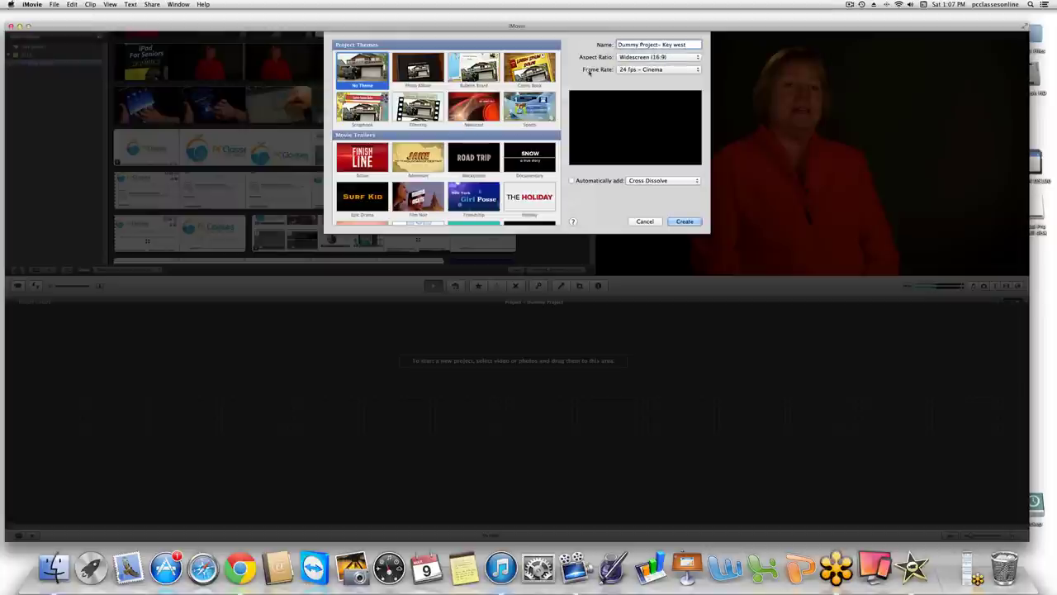
{"action": "left_click", "coordinate": [656, 70]}
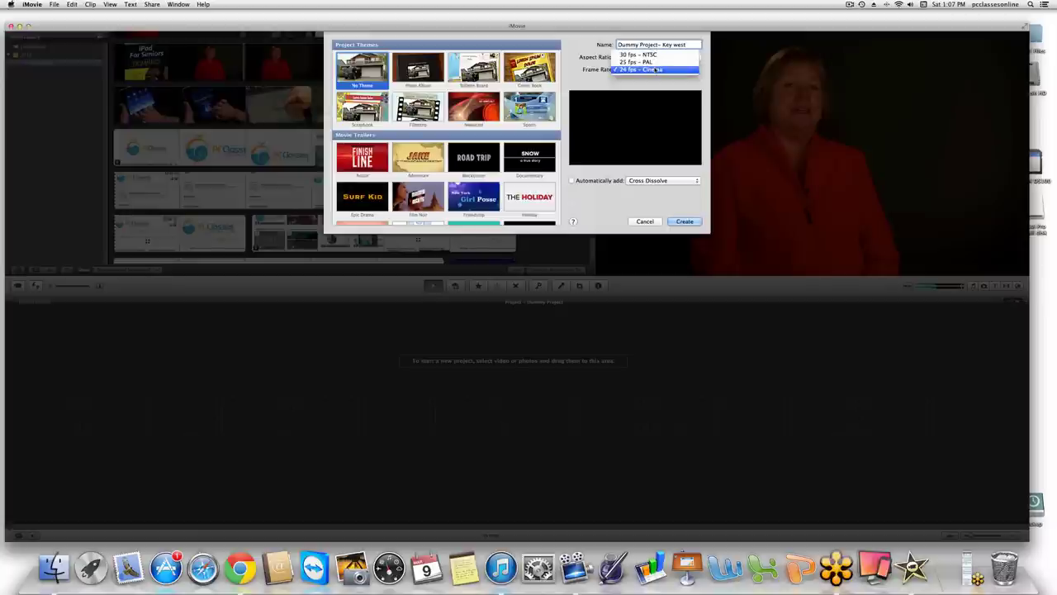
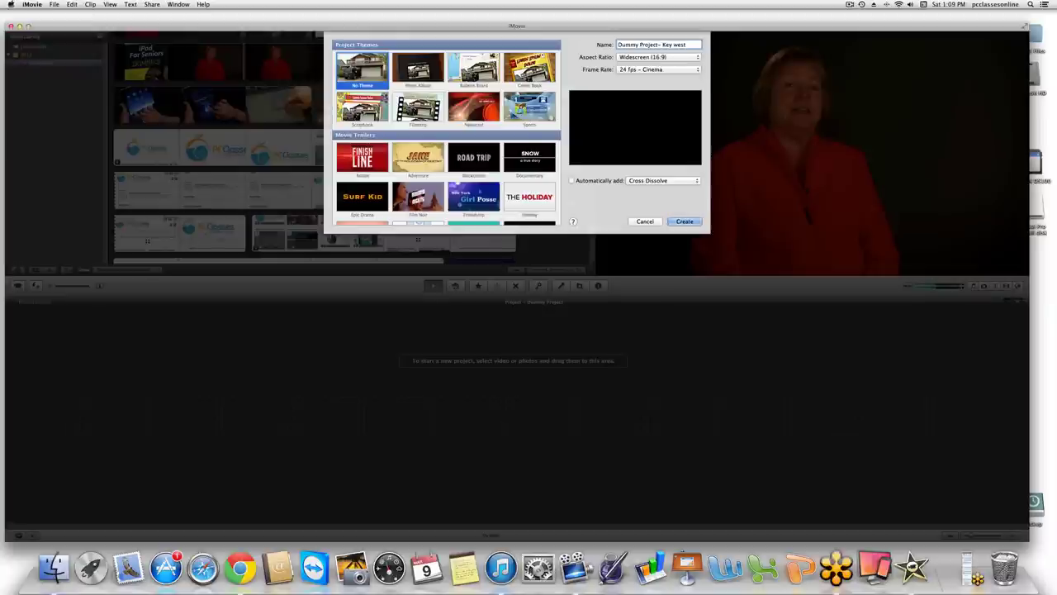
{"action": "scroll", "coordinate": [363, 114], "scroll_direction": "down", "scroll_amount": 3}
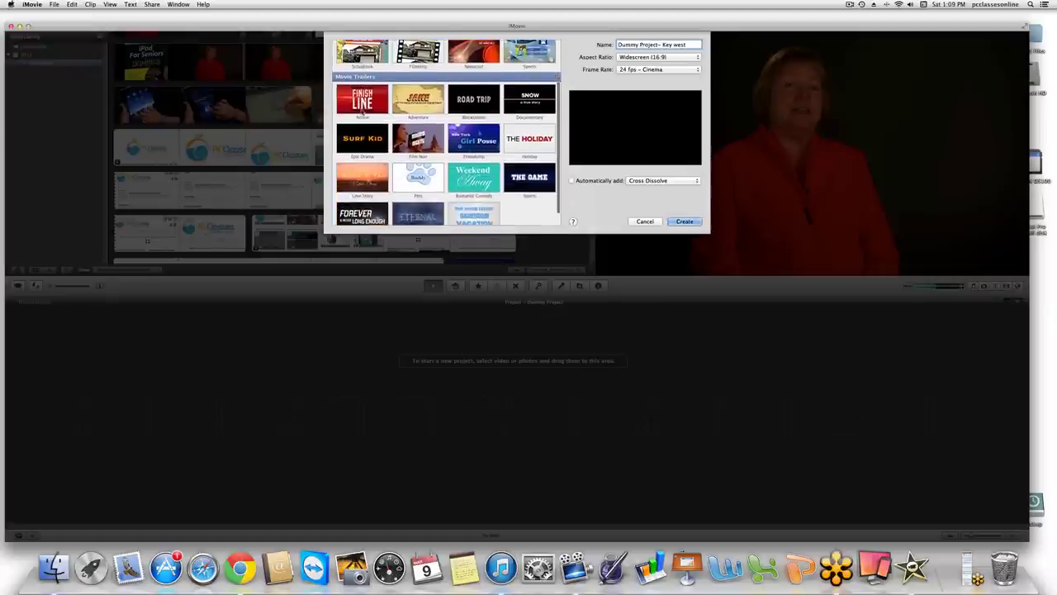
{"action": "scroll", "coordinate": [363, 113], "scroll_direction": "down", "scroll_amount": 2}
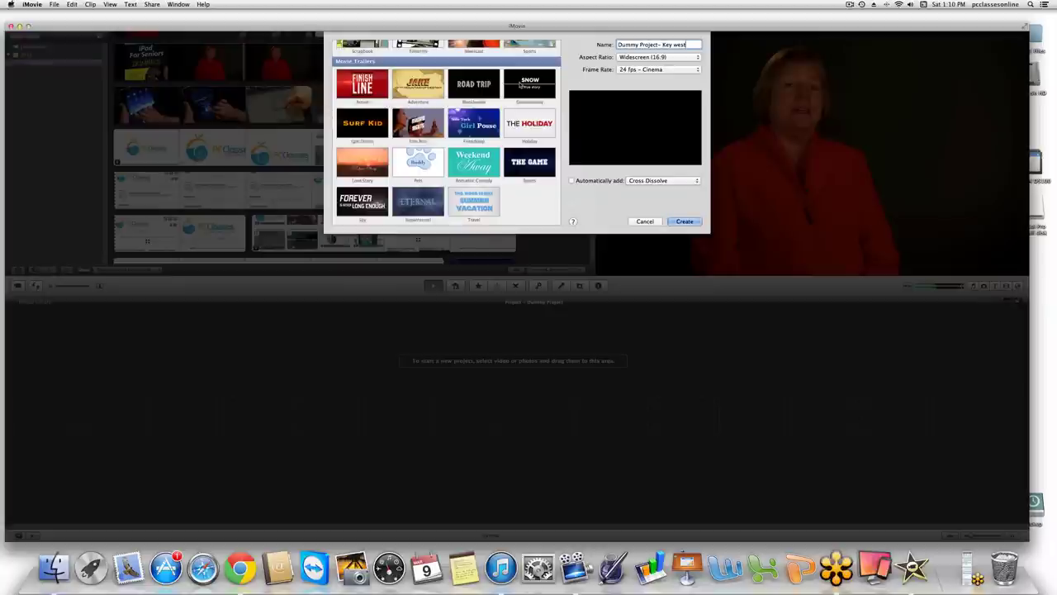
{"action": "scroll", "coordinate": [402, 75], "scroll_direction": "up", "scroll_amount": 1}
{"action": "scroll", "coordinate": [401, 74], "scroll_direction": "up", "scroll_amount": 5}
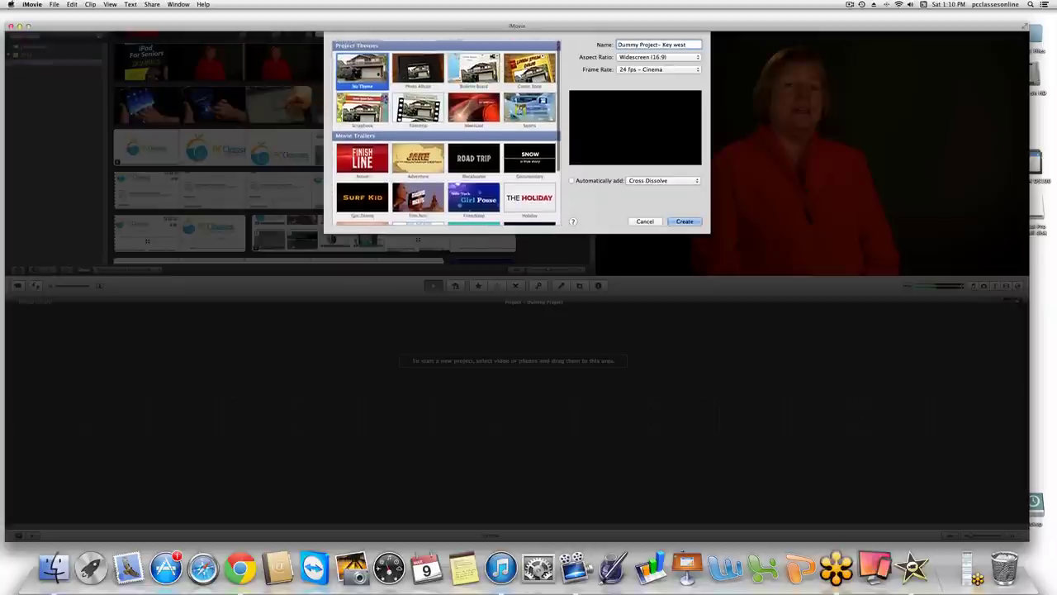
{"action": "left_click", "coordinate": [685, 221]}
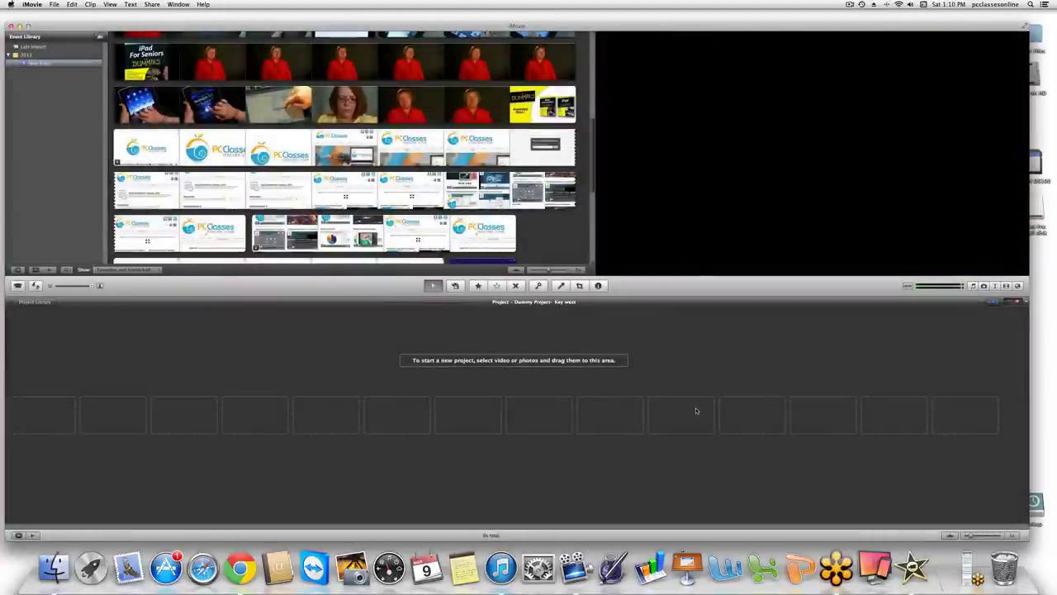
- Set the display to a scaled resolution of 1280 × 720 in System Preferences and close the settings
{"action": "left_click", "coordinate": [10, 5]}
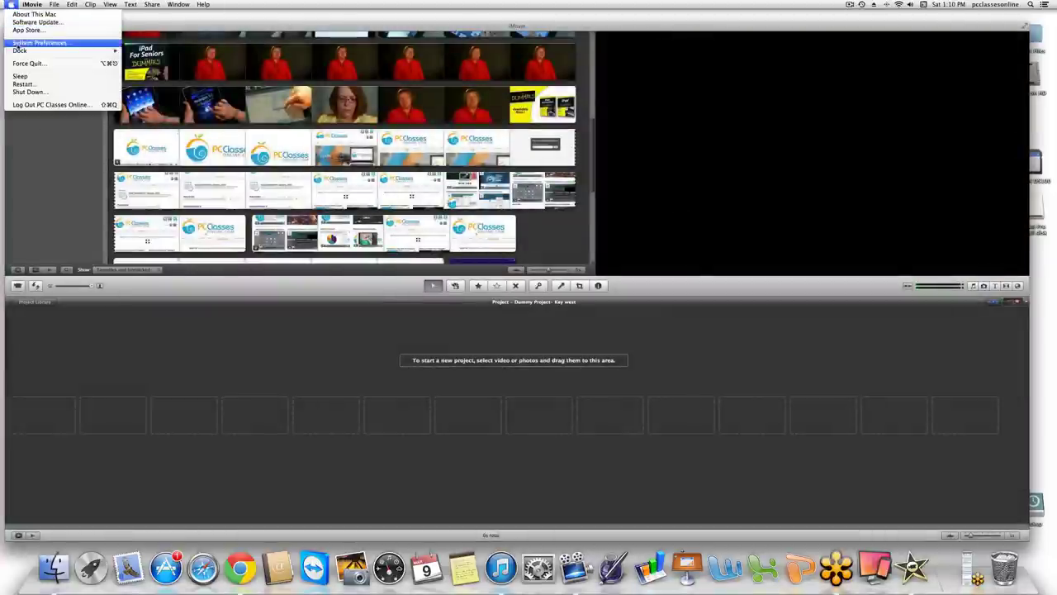
{"action": "left_click", "coordinate": [39, 42]}
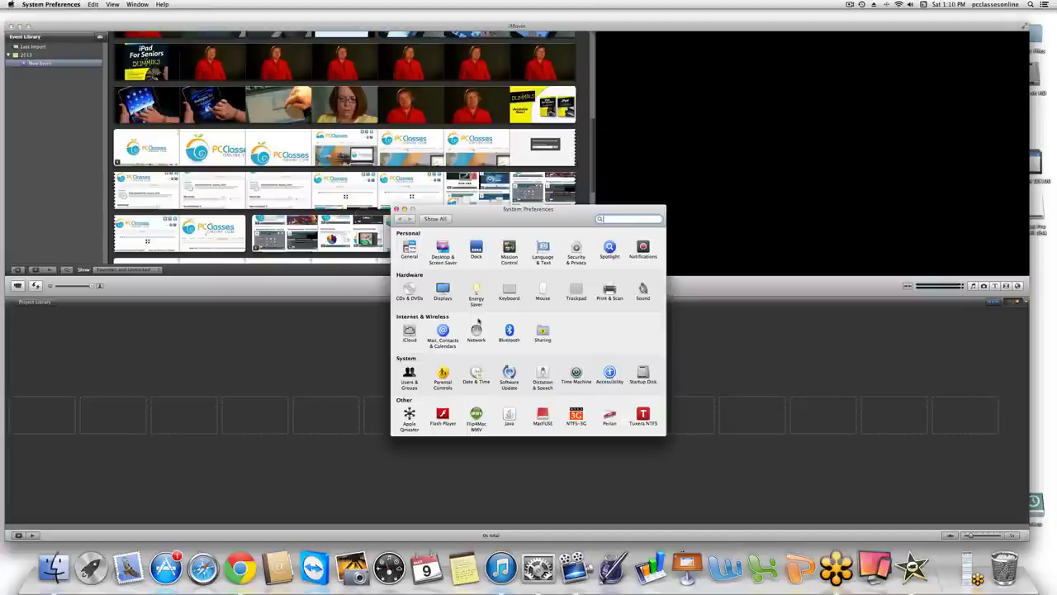
{"action": "left_click", "coordinate": [443, 289]}
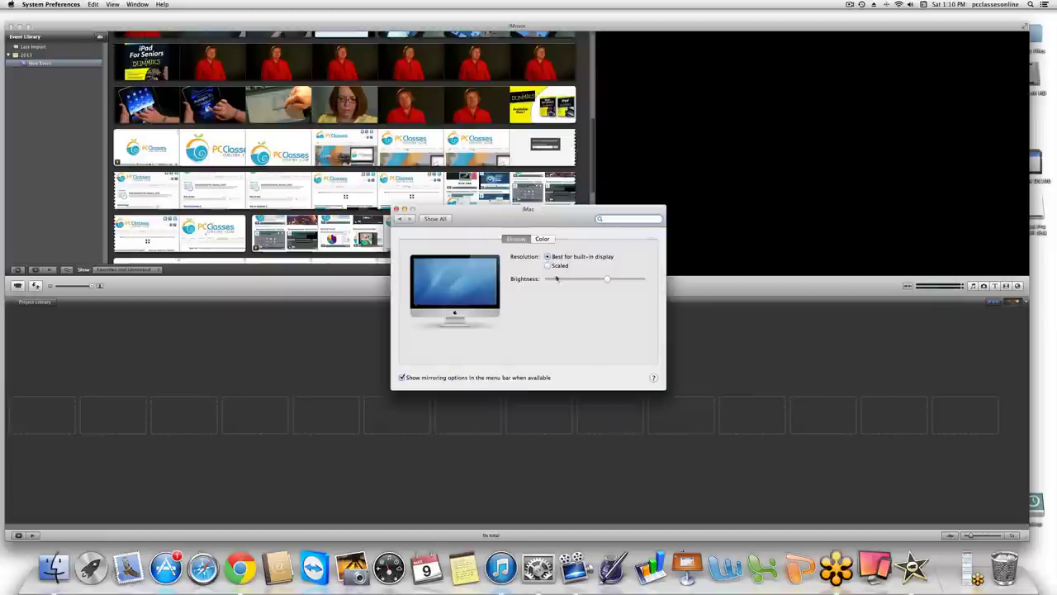
{"action": "left_click", "coordinate": [548, 266]}
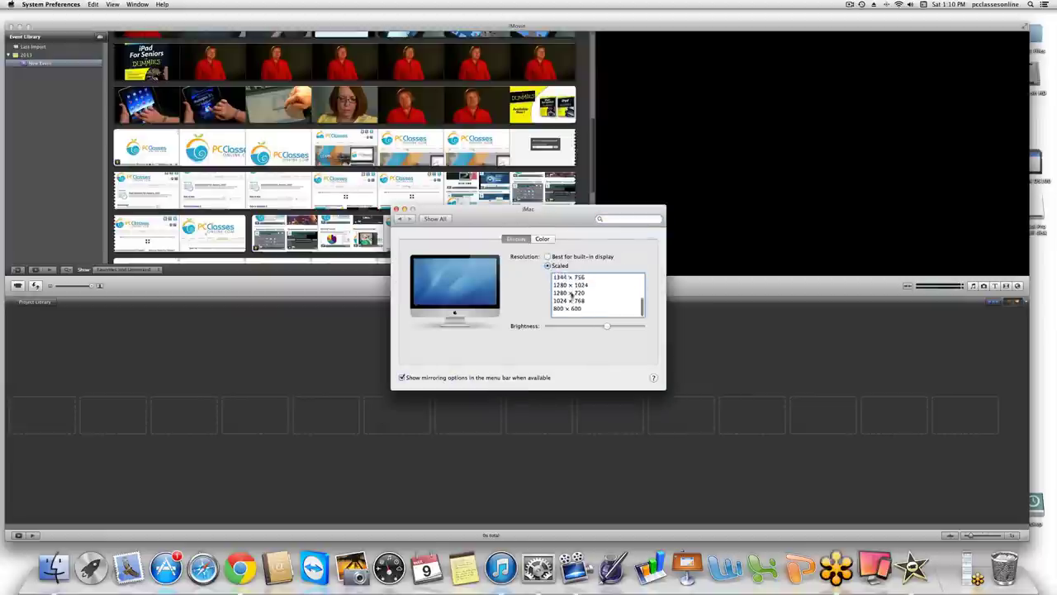
{"action": "scroll", "coordinate": [574, 294], "scroll_direction": "up", "scroll_amount": 1}
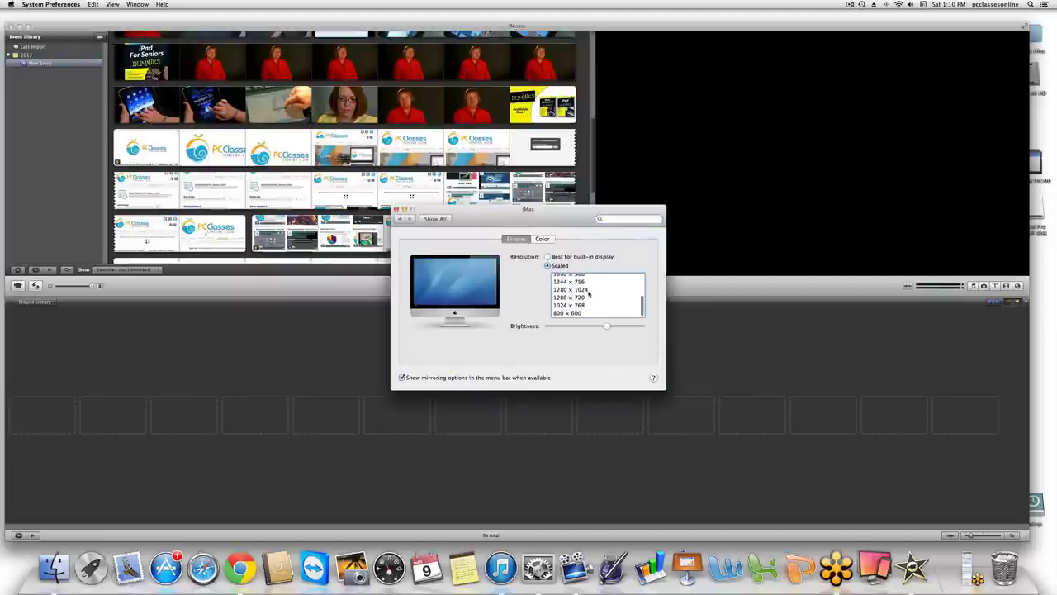
{"action": "left_click", "coordinate": [588, 290]}
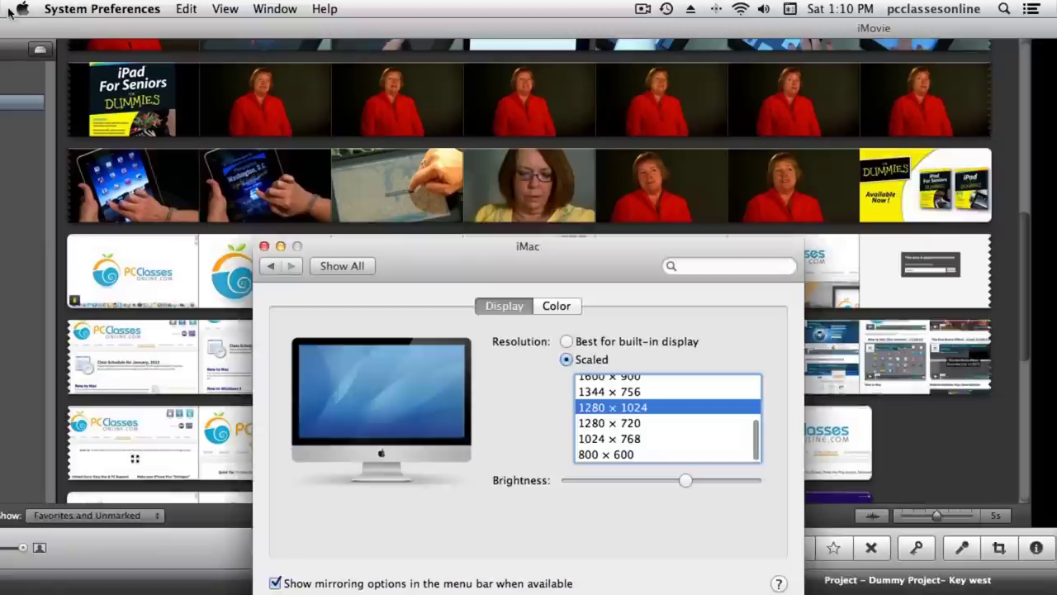
{"action": "left_click", "coordinate": [649, 422]}
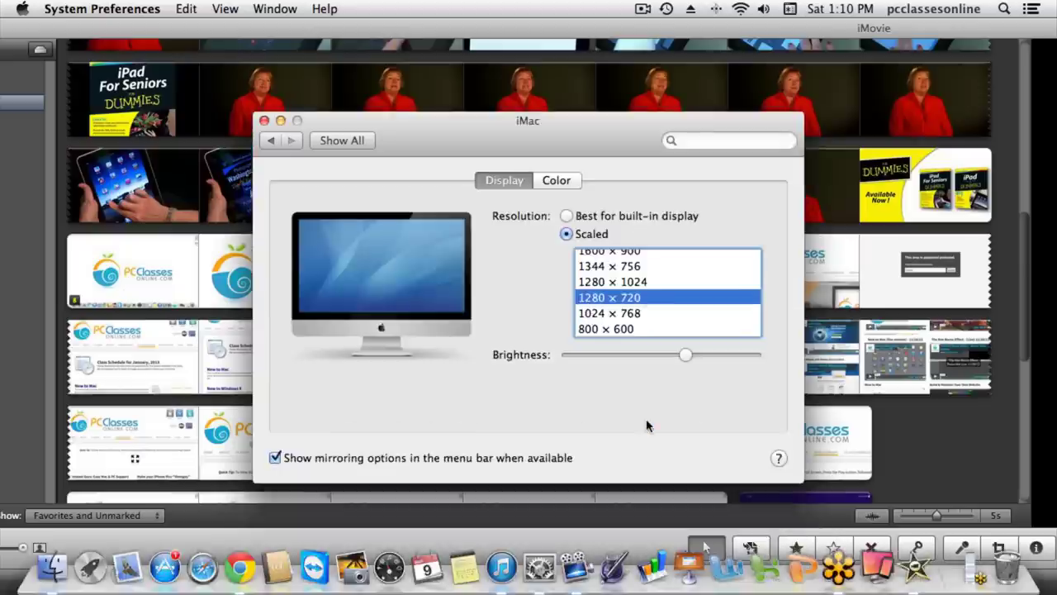
{"action": "left_click", "coordinate": [264, 121]}
- Move the iMovie window to reach its upper corner and switch it to full screen
{"action": "left_click_drag", "start_coordinate": [986, 32], "coordinate": [2, 80]}
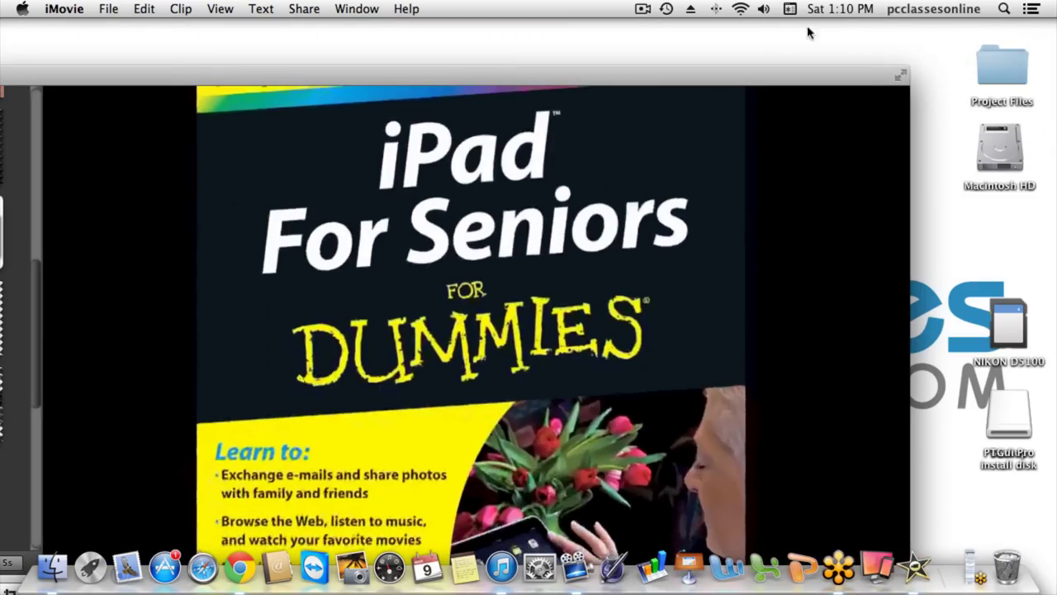
{"action": "left_click", "coordinate": [902, 76]}
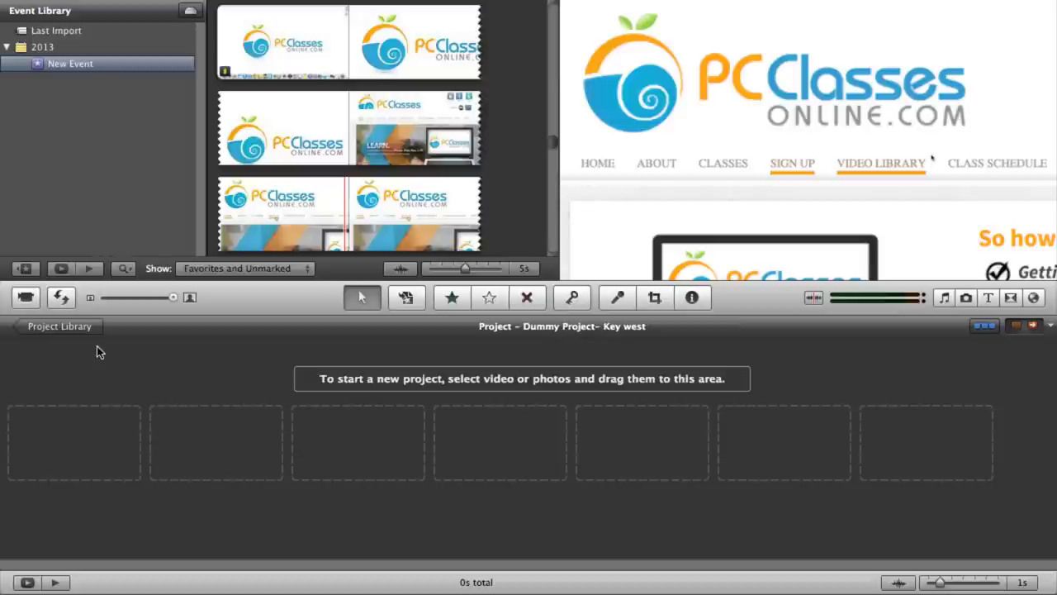
- Swap the event and project areas, restore the original layout, and look through the event's clips
{"action": "left_click", "coordinate": [65, 301]}
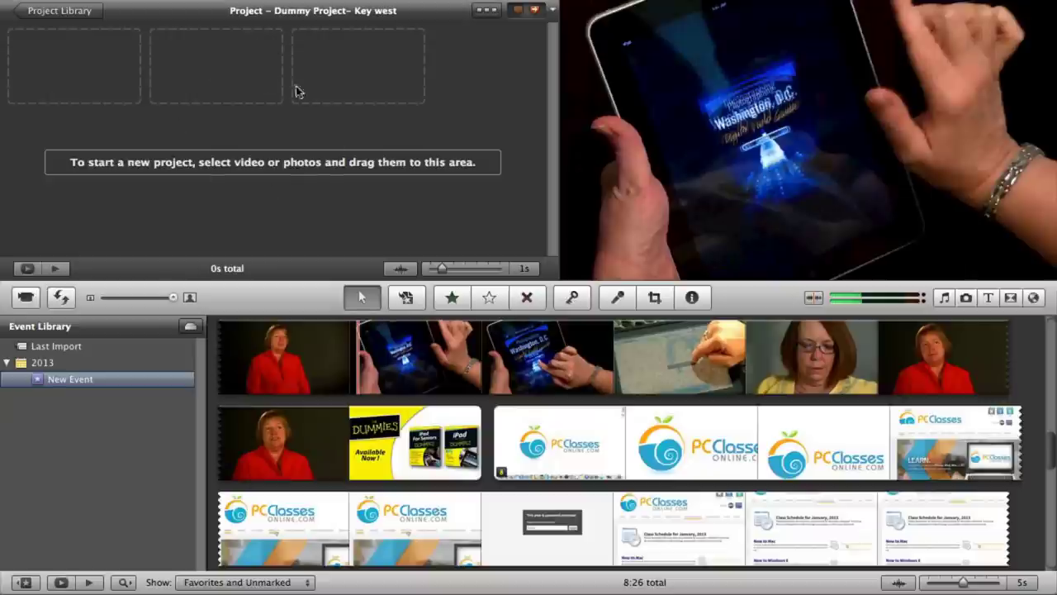
{"action": "left_click", "coordinate": [68, 305]}
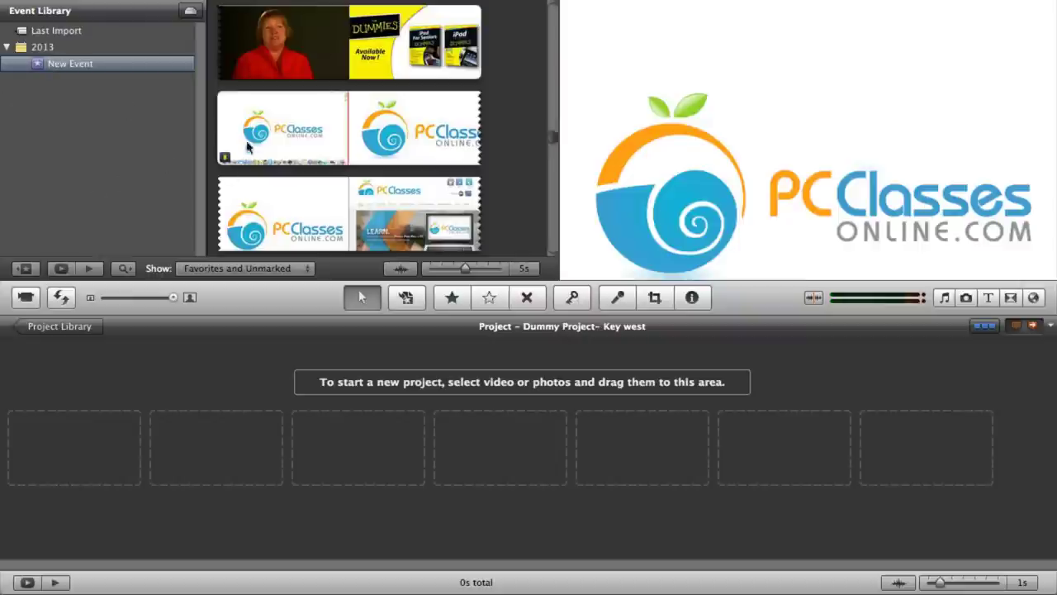
{"action": "scroll", "coordinate": [244, 136], "scroll_direction": "down", "scroll_amount": 15}
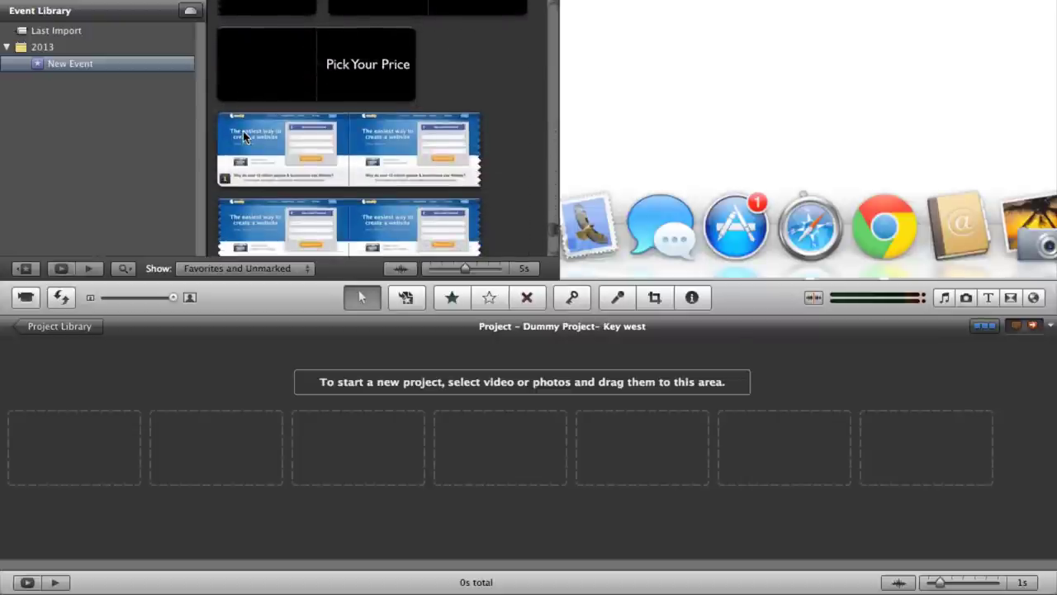
{"action": "scroll", "coordinate": [244, 137], "scroll_direction": "up", "scroll_amount": 15}
{"action": "scroll", "coordinate": [243, 134], "scroll_direction": "down", "scroll_amount": 15}
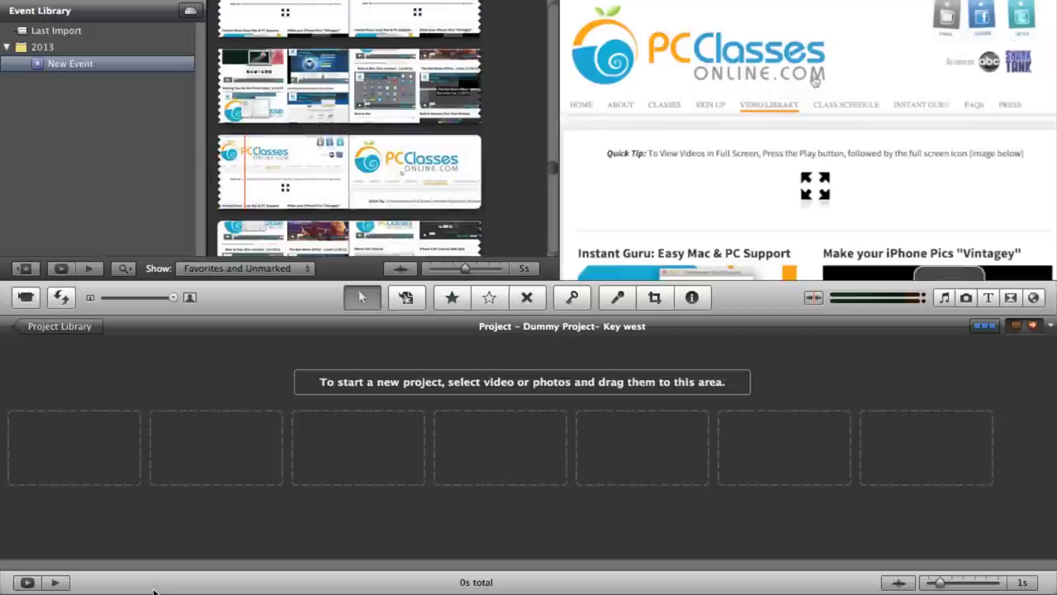
- Try to import video from a camera
{"action": "left_click", "coordinate": [27, 298]}
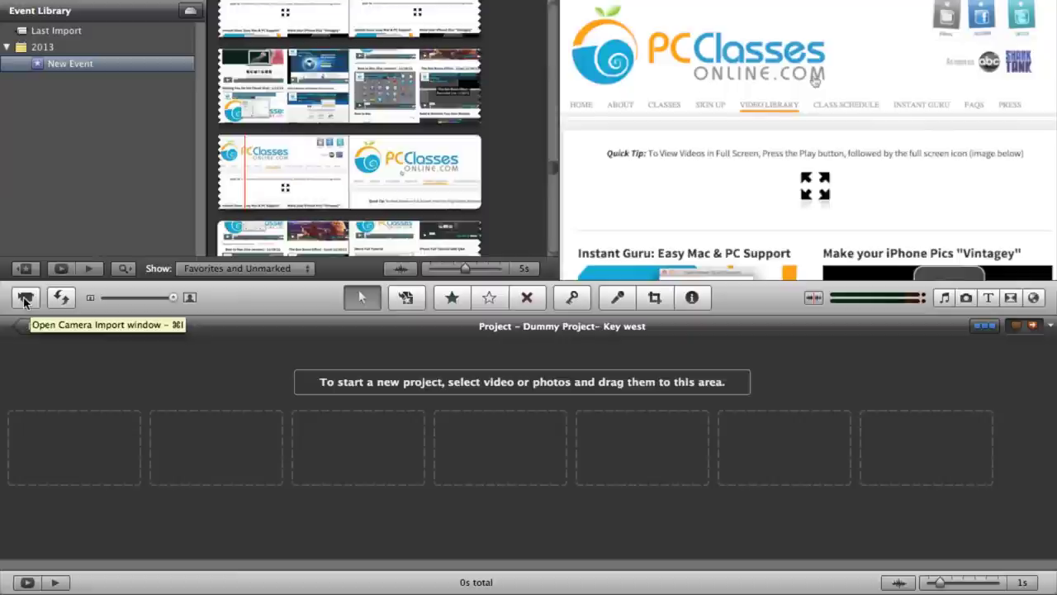
{"action": "left_click", "coordinate": [24, 299]}
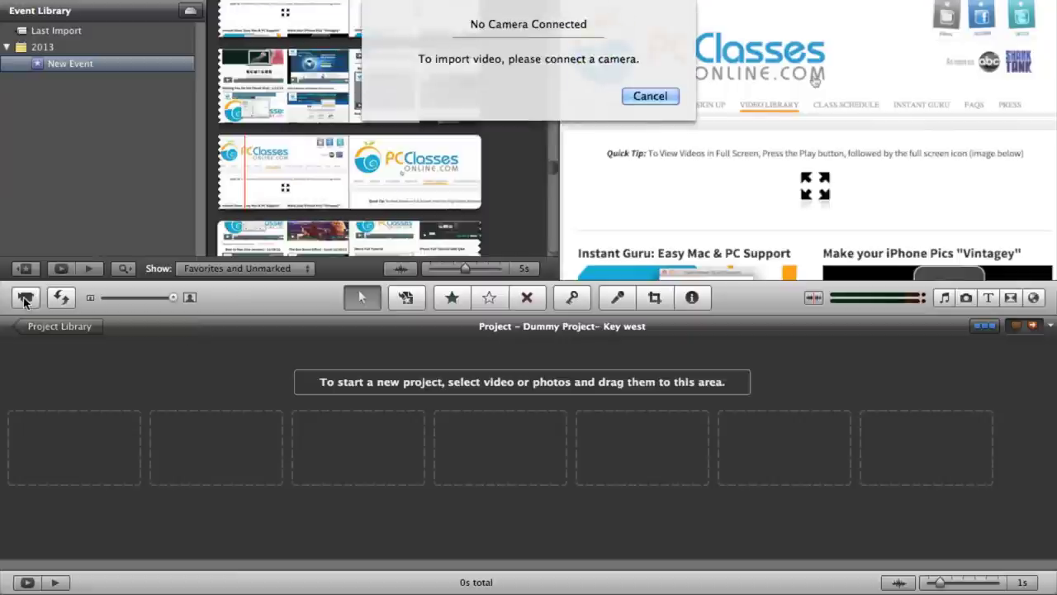
{"action": "left_click", "coordinate": [650, 96]}
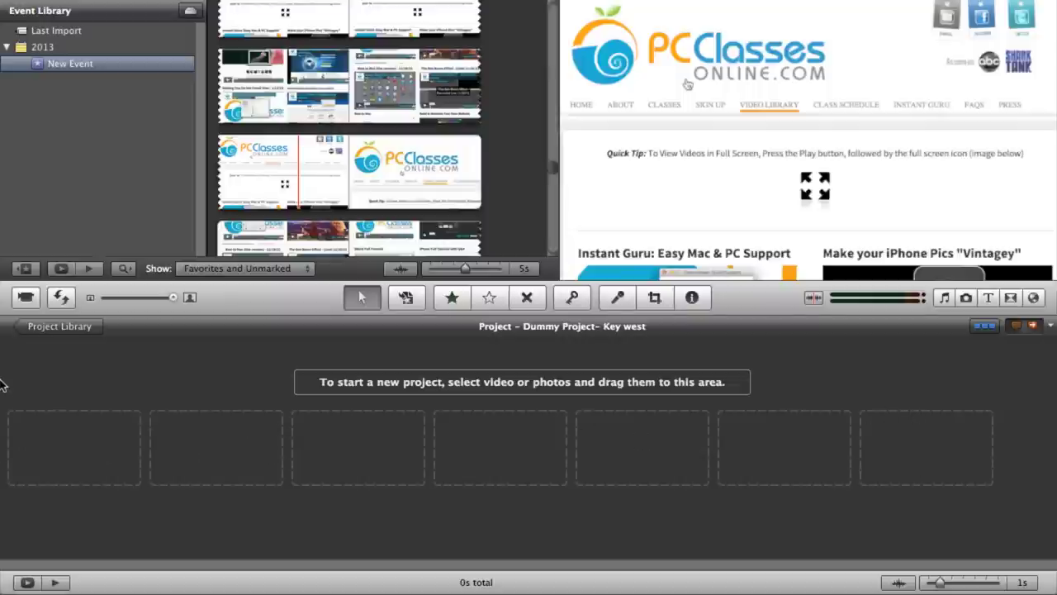
- Adjust the size of the video thumbnails and leave them at the largest setting
{"action": "mouse_move", "coordinate": [173, 301]}
{"action": "left_mouse_down"}
{"action": "mouse_move", "coordinate": [102, 300]}
{"action": "mouse_move", "coordinate": [193, 304]}
{"action": "left_mouse_up"}
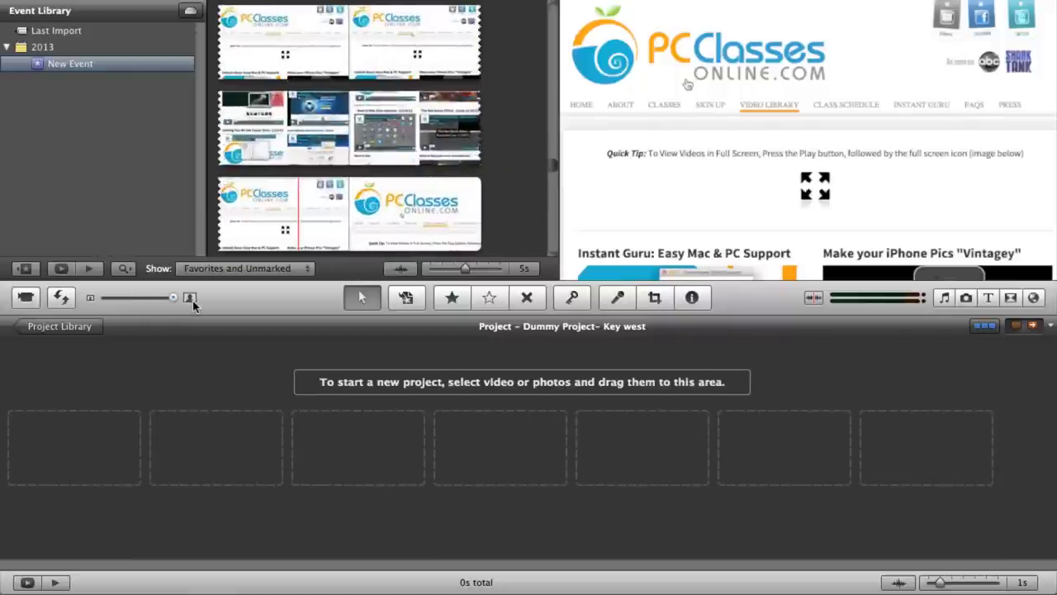
{"action": "mouse_move", "coordinate": [176, 301]}
{"action": "left_mouse_down"}
{"action": "mouse_move", "coordinate": [106, 302]}
{"action": "mouse_move", "coordinate": [189, 300]}
{"action": "left_mouse_up"}
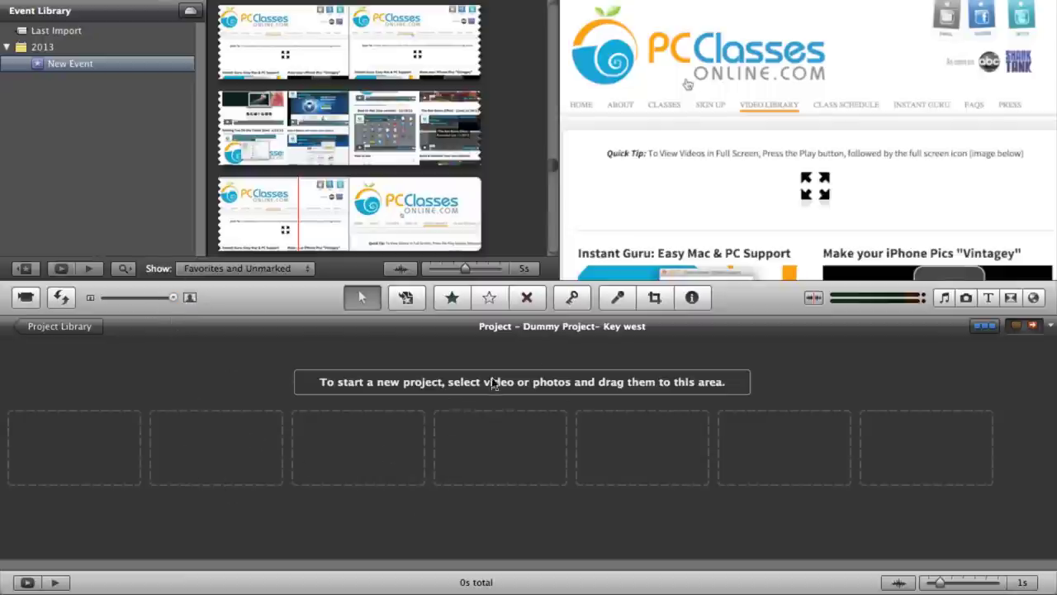
{"action": "mouse_move", "coordinate": [173, 298]}
{"action": "left_mouse_down"}
{"action": "mouse_move", "coordinate": [88, 300]}
{"action": "mouse_move", "coordinate": [172, 300]}
{"action": "left_mouse_up"}
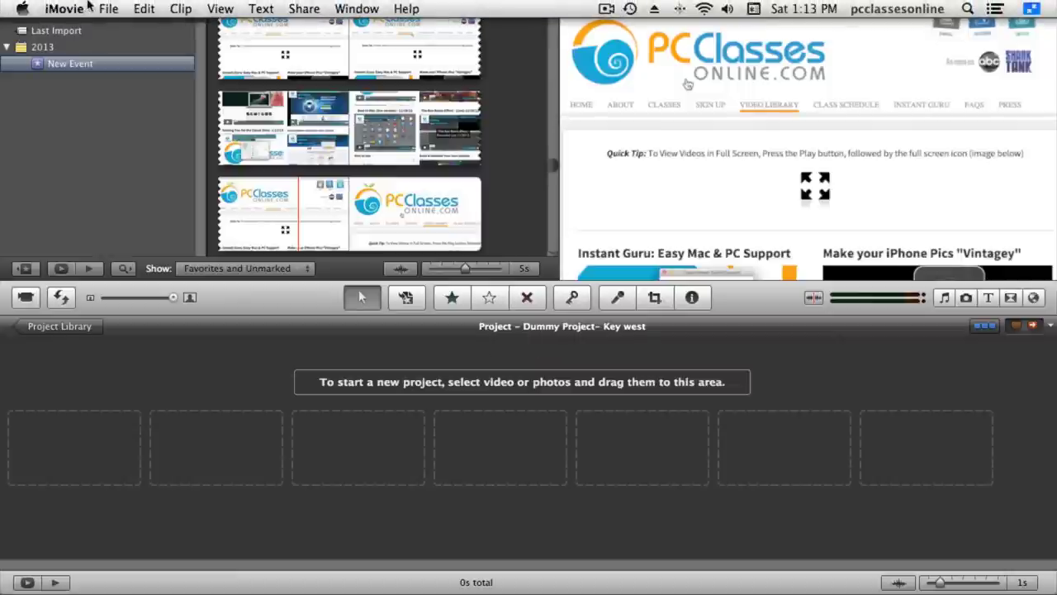
- Turn off Show Advanced Tools in the general iMovie preferences
{"action": "left_click", "coordinate": [65, 9]}
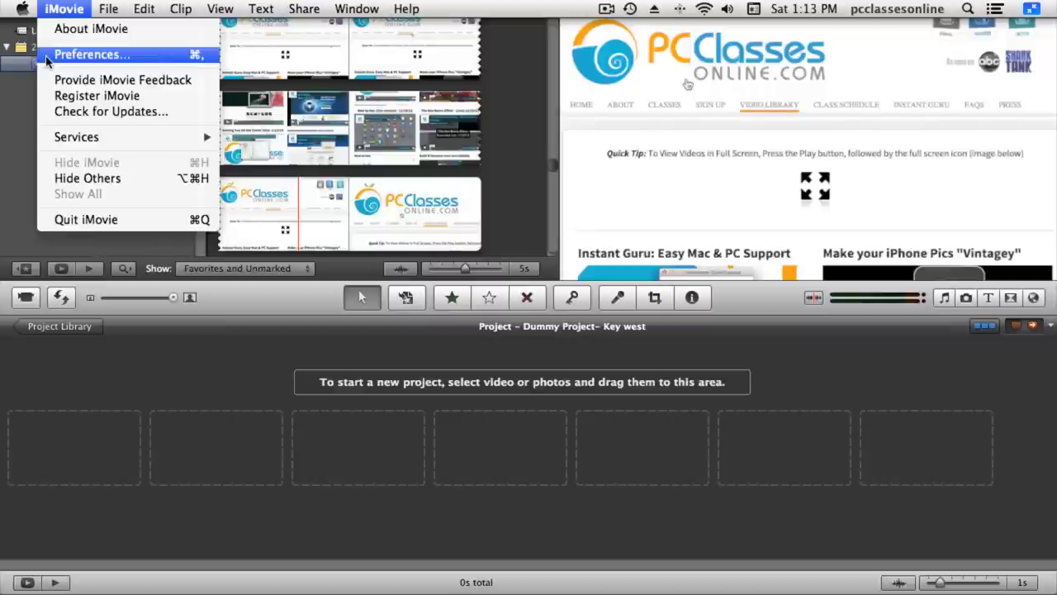
{"action": "left_click", "coordinate": [47, 56]}
{"action": "left_click", "coordinate": [336, 51]}
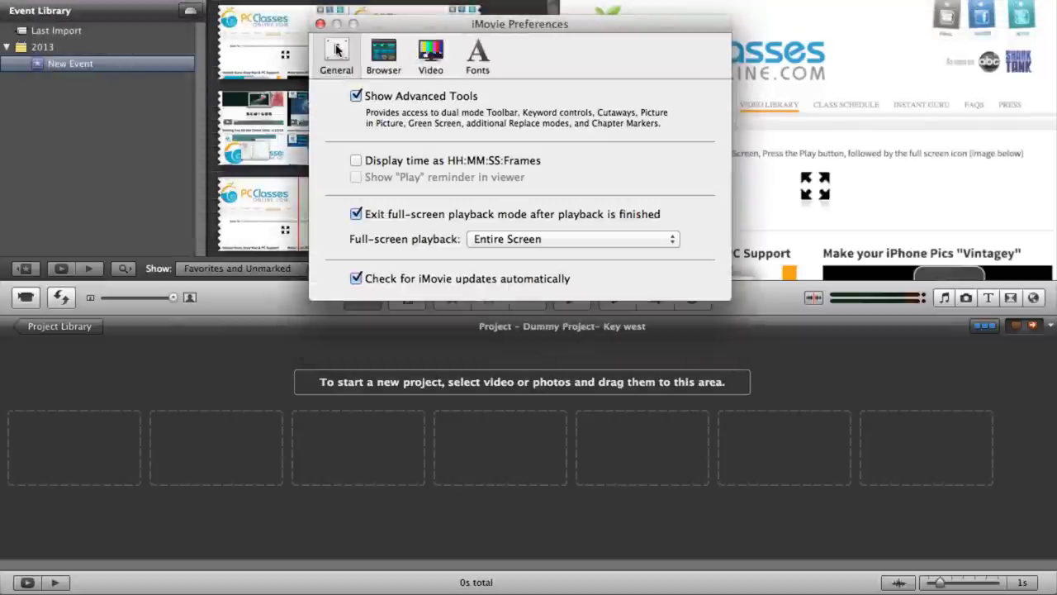
{"action": "left_click", "coordinate": [356, 96]}
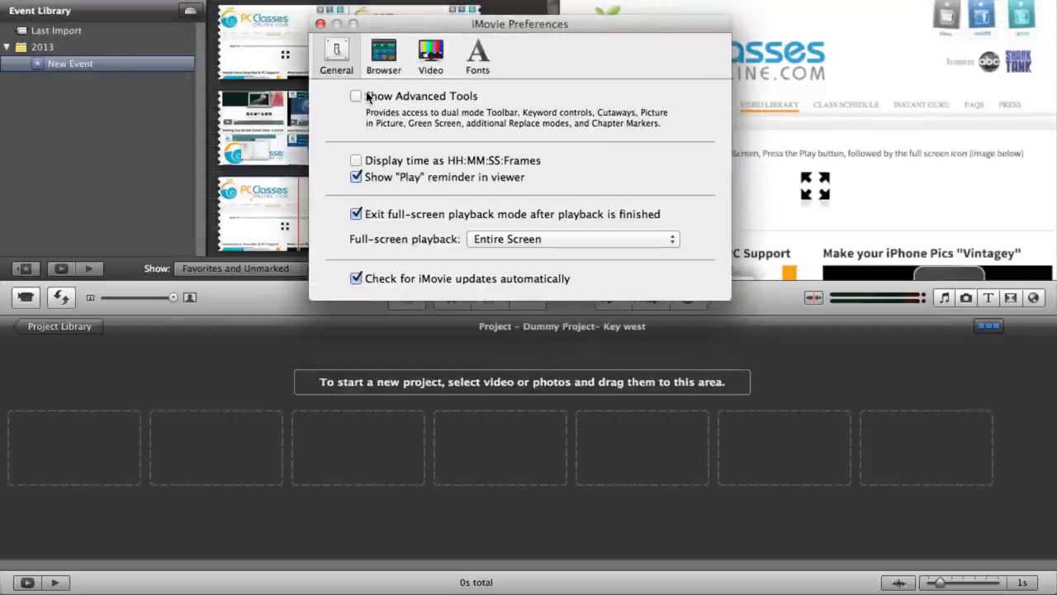
- Close the preferences and add the iTunes song "Home (Originally Performed By Phillip Phillips) [Instrumental Version]" as the project's background music
{"action": "left_click", "coordinate": [320, 24]}
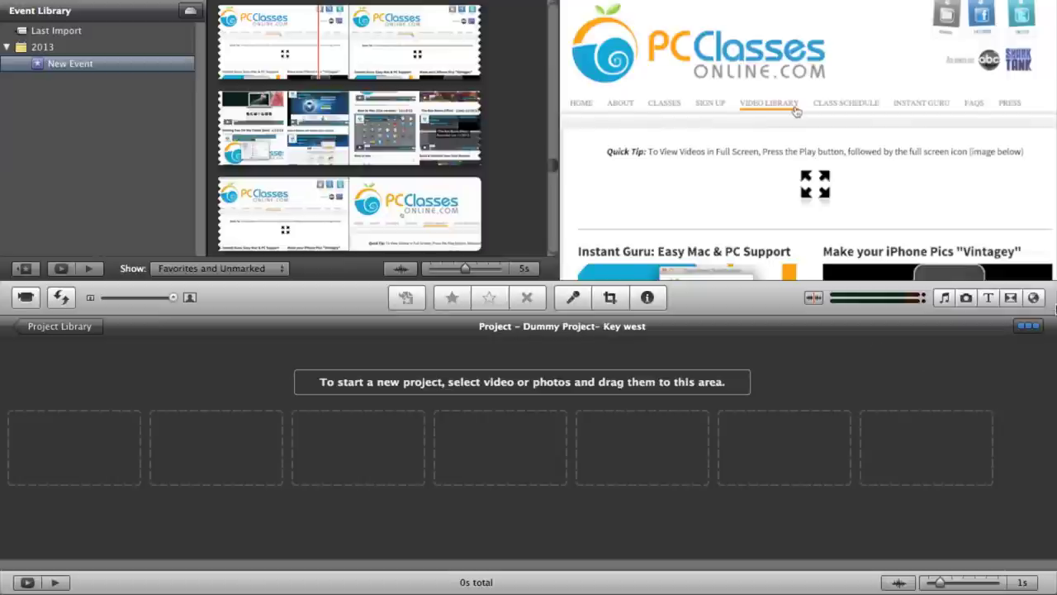
{"action": "left_click", "coordinate": [943, 302]}
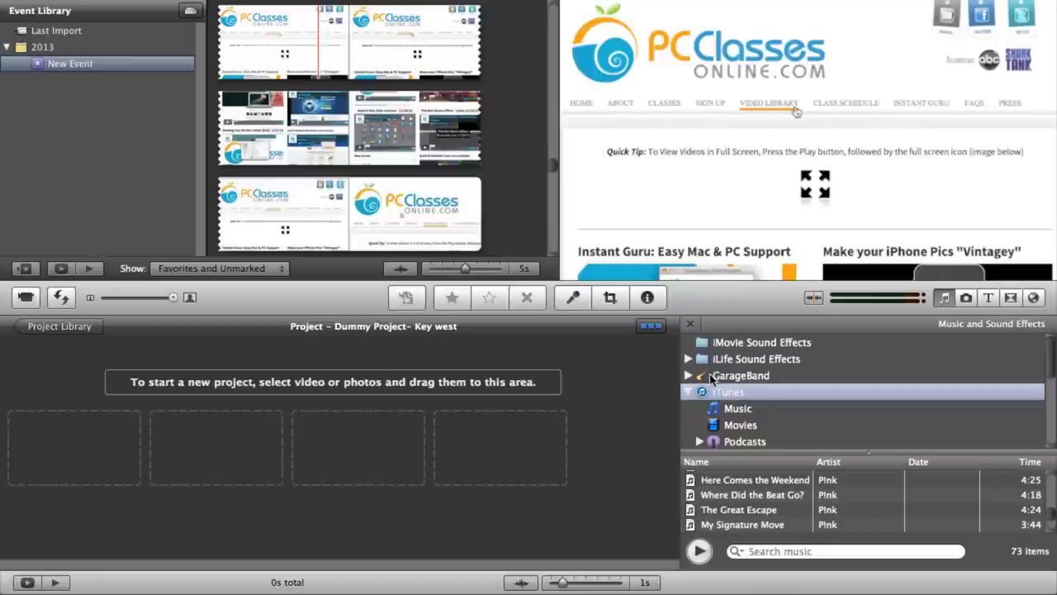
{"action": "scroll", "coordinate": [794, 374], "scroll_direction": "down", "scroll_amount": 5}
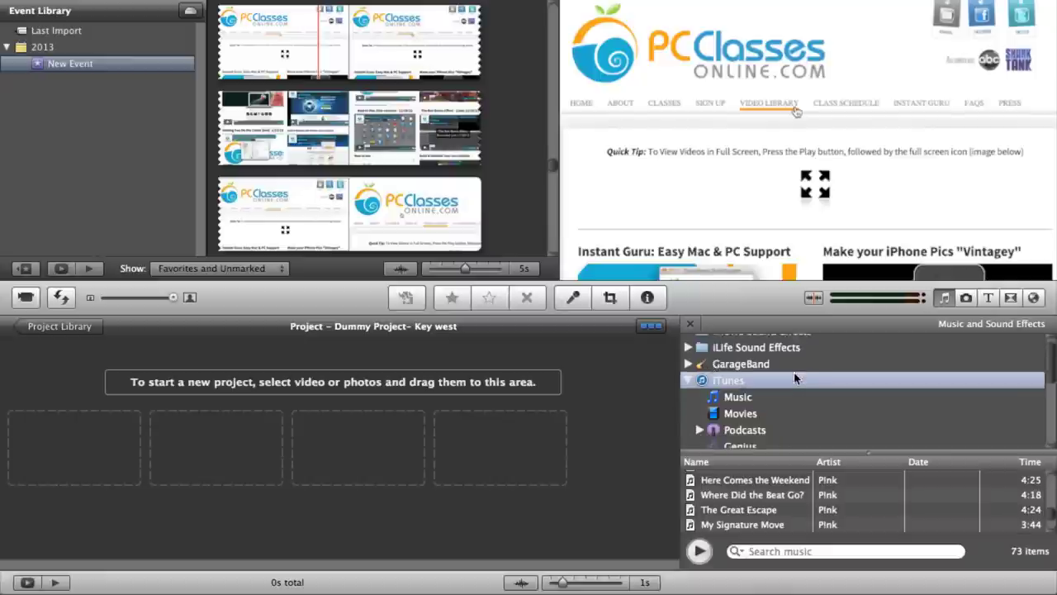
{"action": "scroll", "coordinate": [793, 372], "scroll_direction": "up", "scroll_amount": 5}
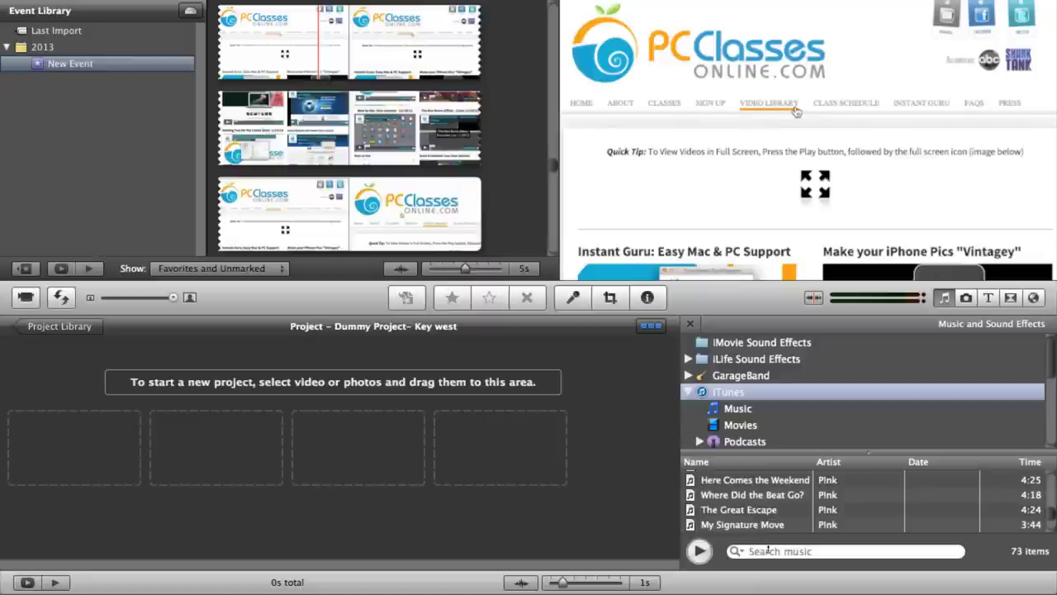
{"action": "scroll", "coordinate": [856, 499], "scroll_direction": "down", "scroll_amount": 8}
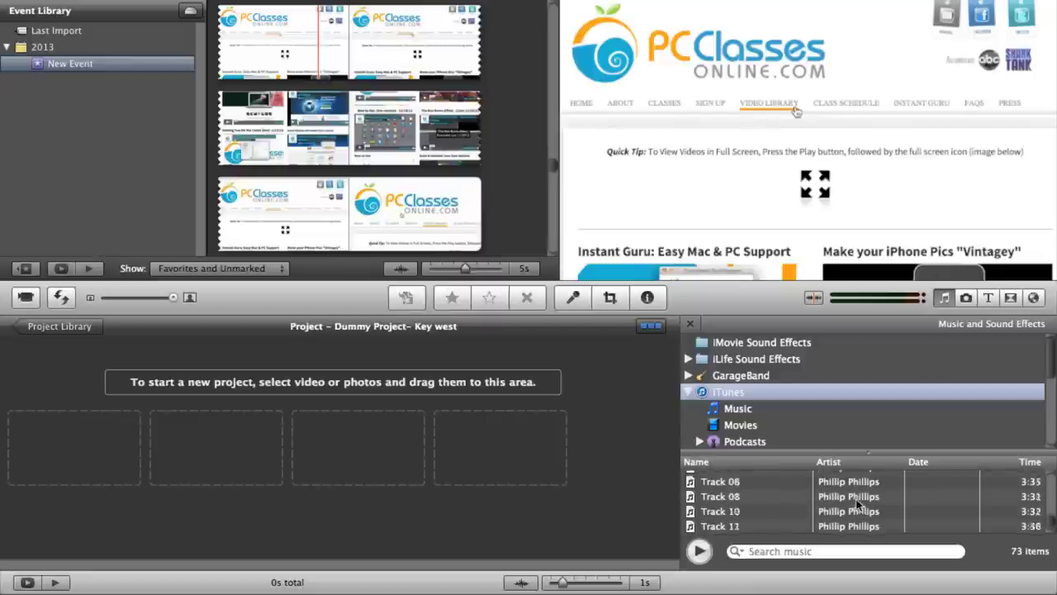
{"action": "scroll", "coordinate": [856, 499], "scroll_direction": "up", "scroll_amount": 6}
{"action": "scroll", "coordinate": [856, 499], "scroll_direction": "down", "scroll_amount": 6}
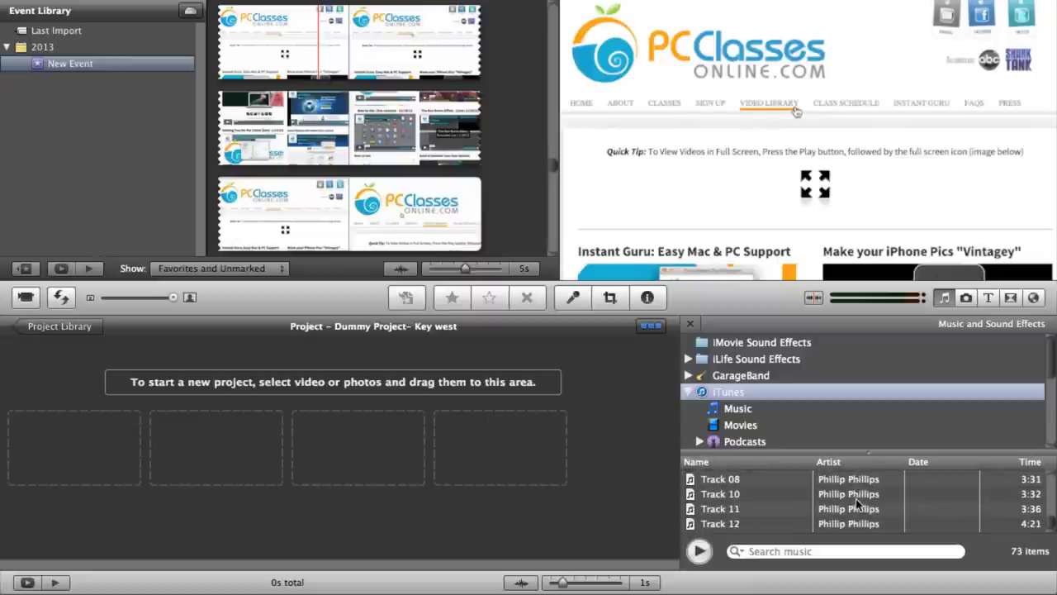
{"action": "scroll", "coordinate": [855, 504], "scroll_direction": "down", "scroll_amount": 10}
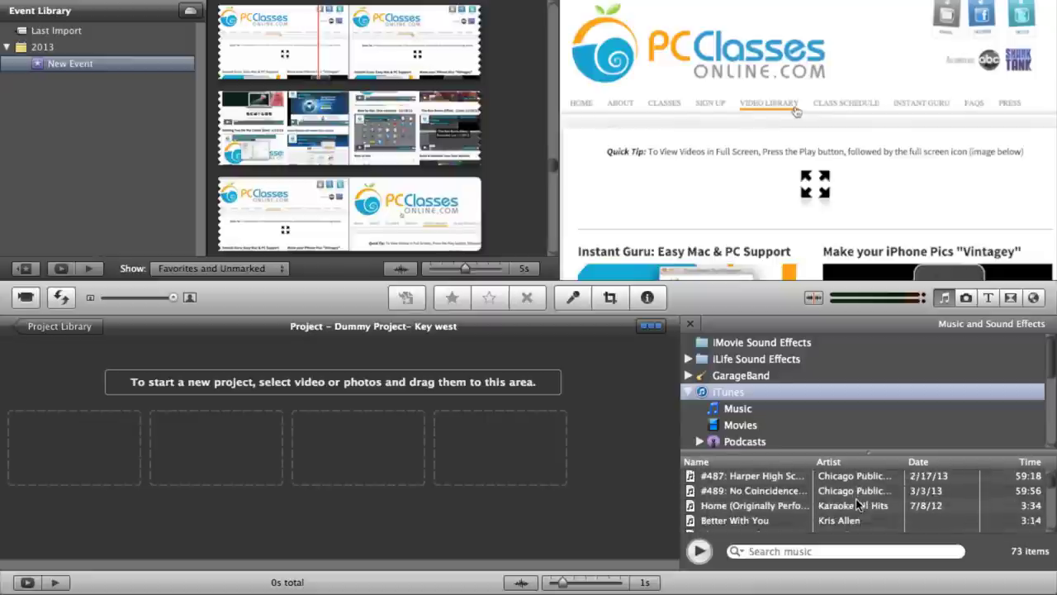
{"action": "scroll", "coordinate": [856, 504], "scroll_direction": "down", "scroll_amount": 1}
{"action": "scroll", "coordinate": [855, 504], "scroll_direction": "up", "scroll_amount": 3}
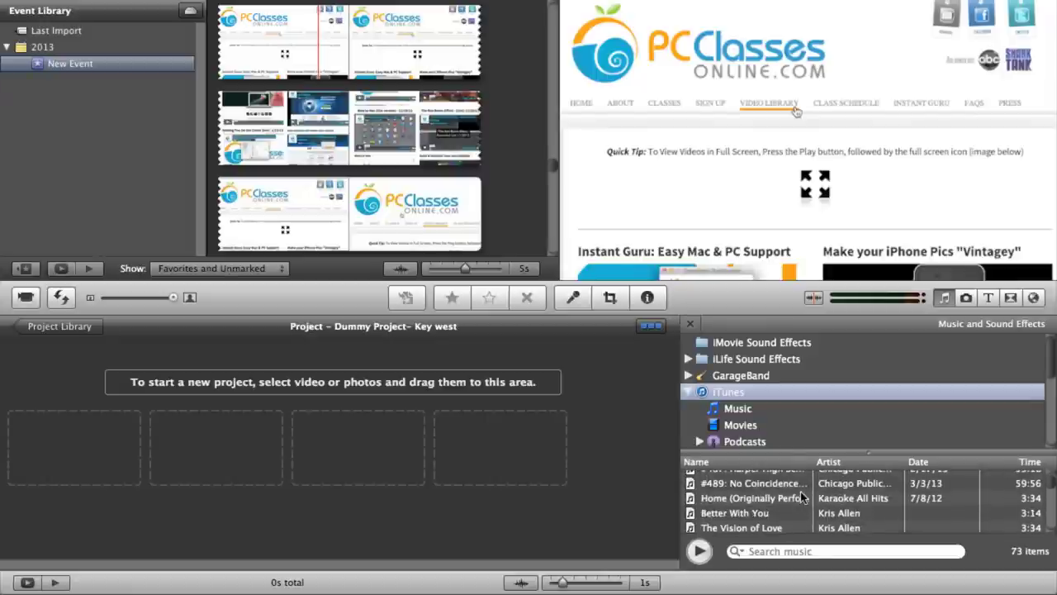
{"action": "left_click", "coordinate": [754, 498]}
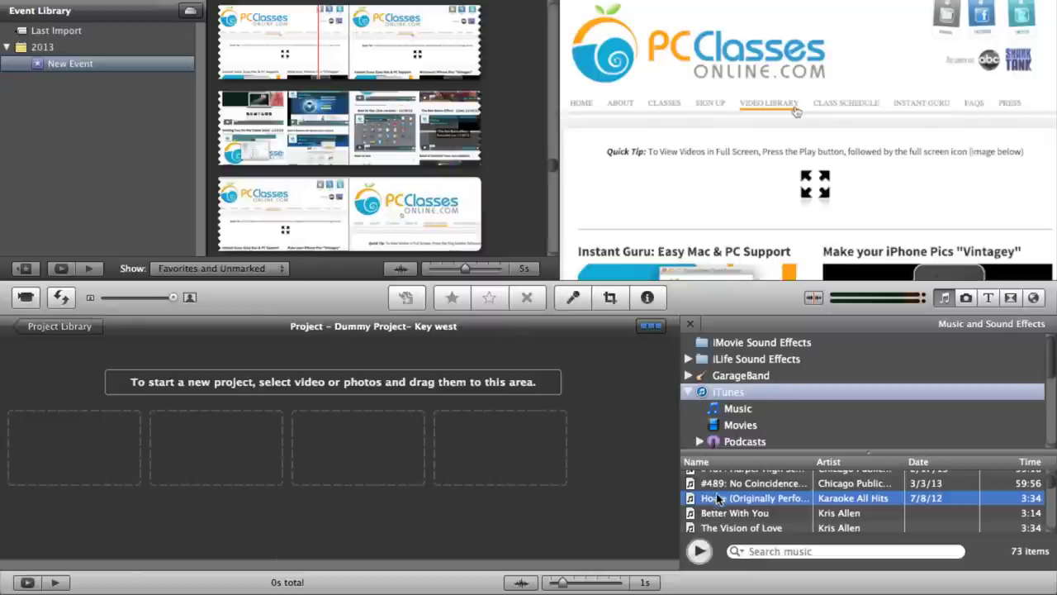
{"action": "left_click_drag", "start_coordinate": [708, 496], "coordinate": [81, 469]}
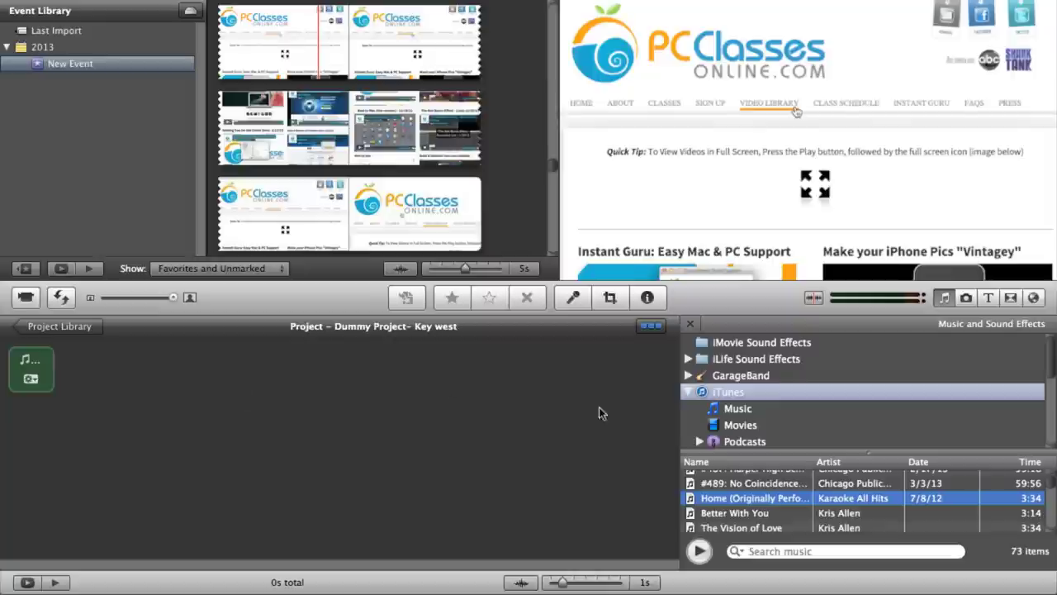
- Display the Last Import photos from iPhoto, enlarge the thumbnail area, and look through the pictures
{"action": "left_click", "coordinate": [966, 300]}
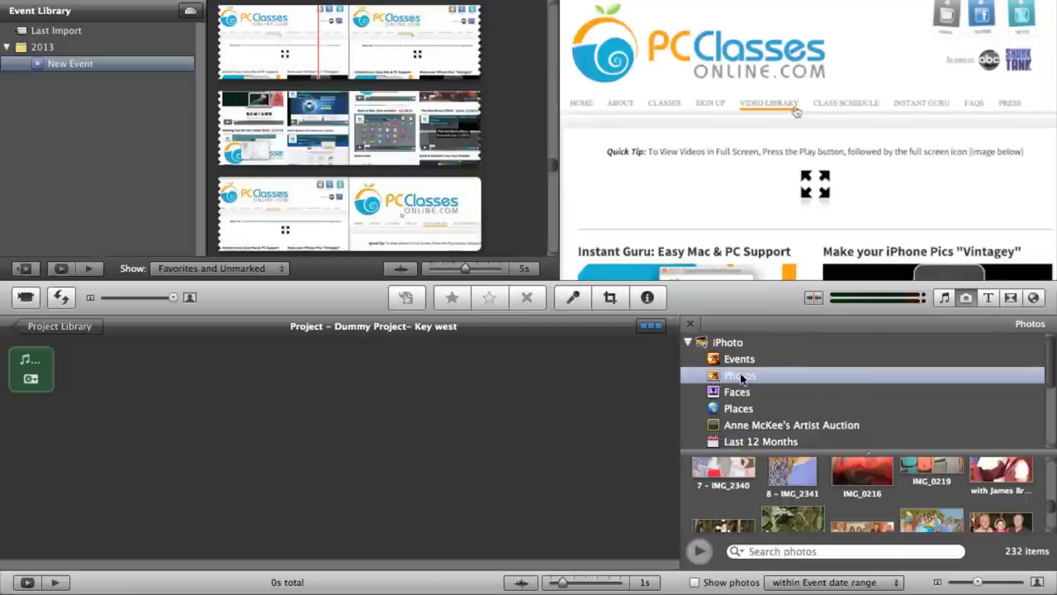
{"action": "scroll", "coordinate": [743, 386], "scroll_direction": "down", "scroll_amount": 3}
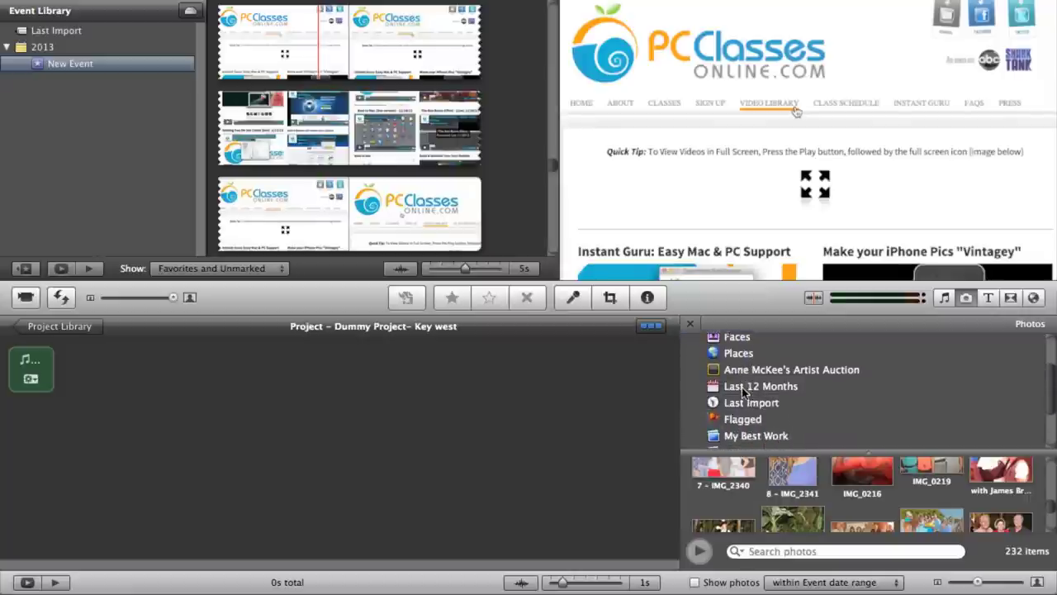
{"action": "left_click", "coordinate": [734, 403]}
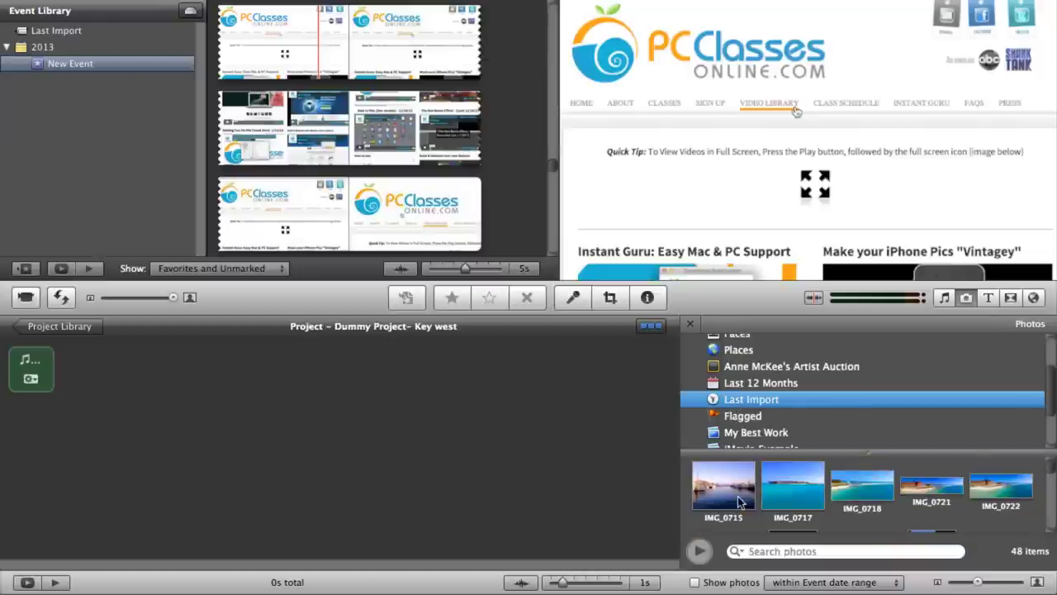
{"action": "scroll", "coordinate": [795, 488], "scroll_direction": "down", "scroll_amount": 3}
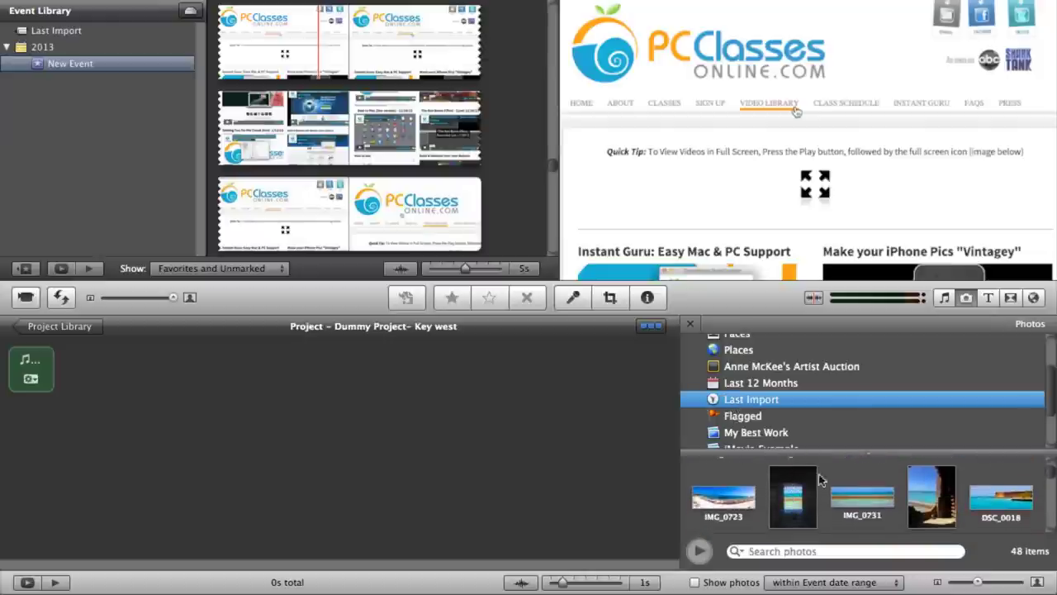
{"action": "left_click_drag", "start_coordinate": [867, 452], "coordinate": [870, 412]}
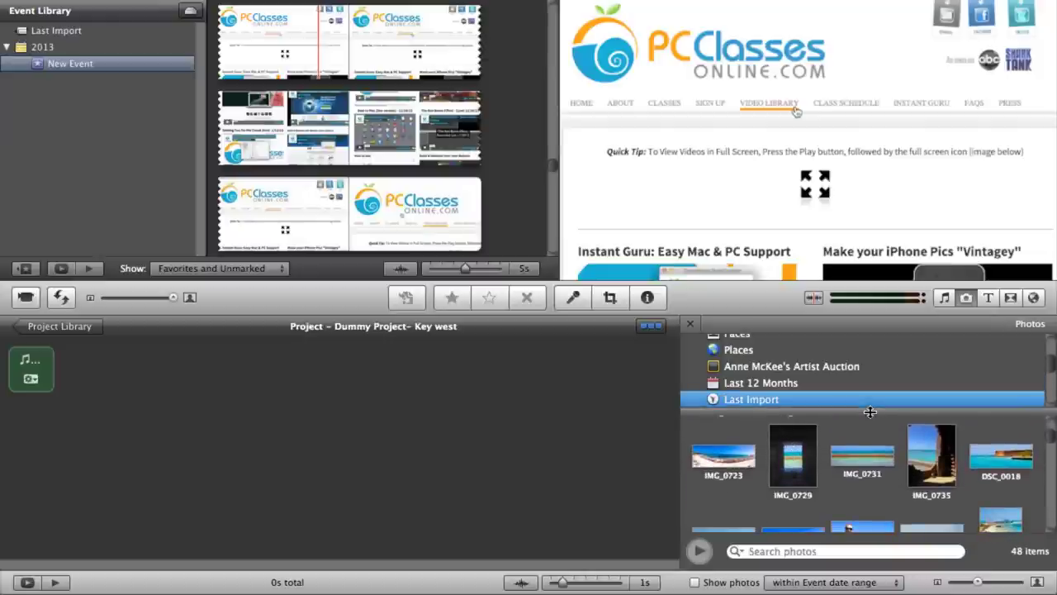
{"action": "scroll", "coordinate": [844, 484], "scroll_direction": "down", "scroll_amount": 10}
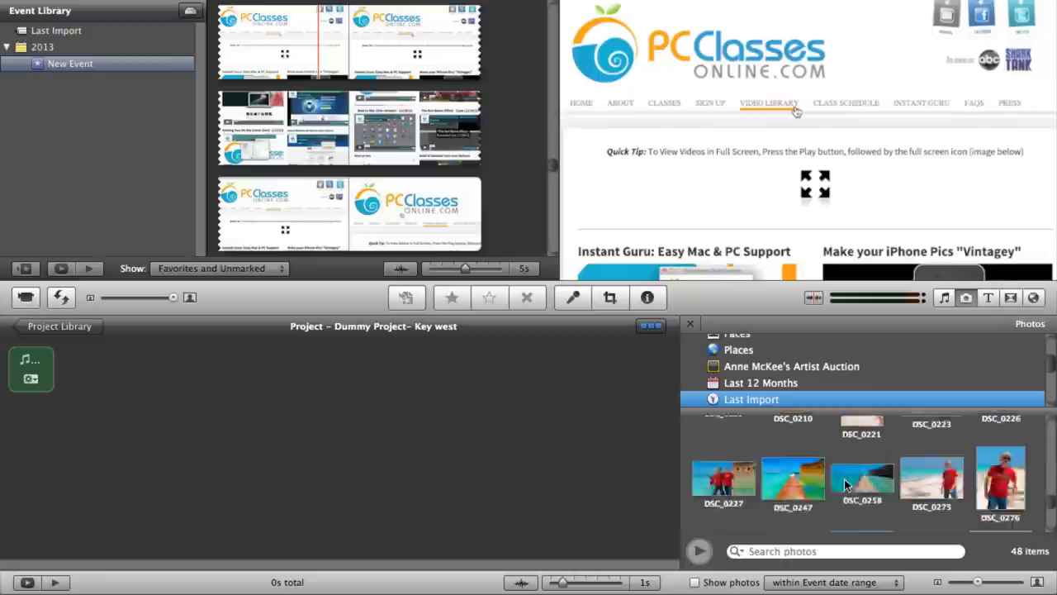
{"action": "scroll", "coordinate": [844, 485], "scroll_direction": "down", "scroll_amount": 3}
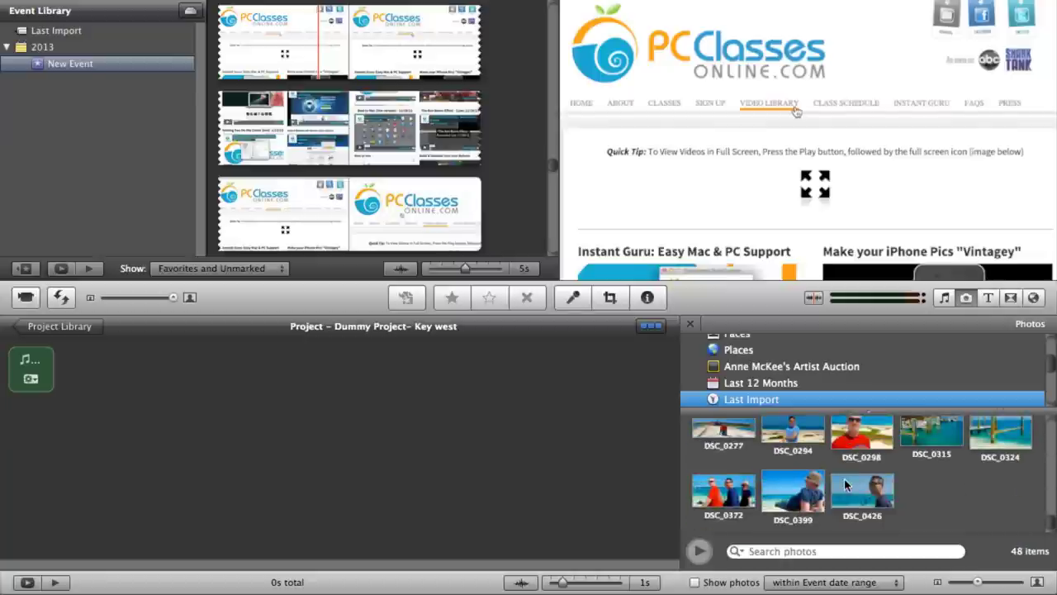
- Preview photos DSC_0426 and DSC_0294, and add all the Last Import photos to the project
{"action": "left_click", "coordinate": [859, 497]}
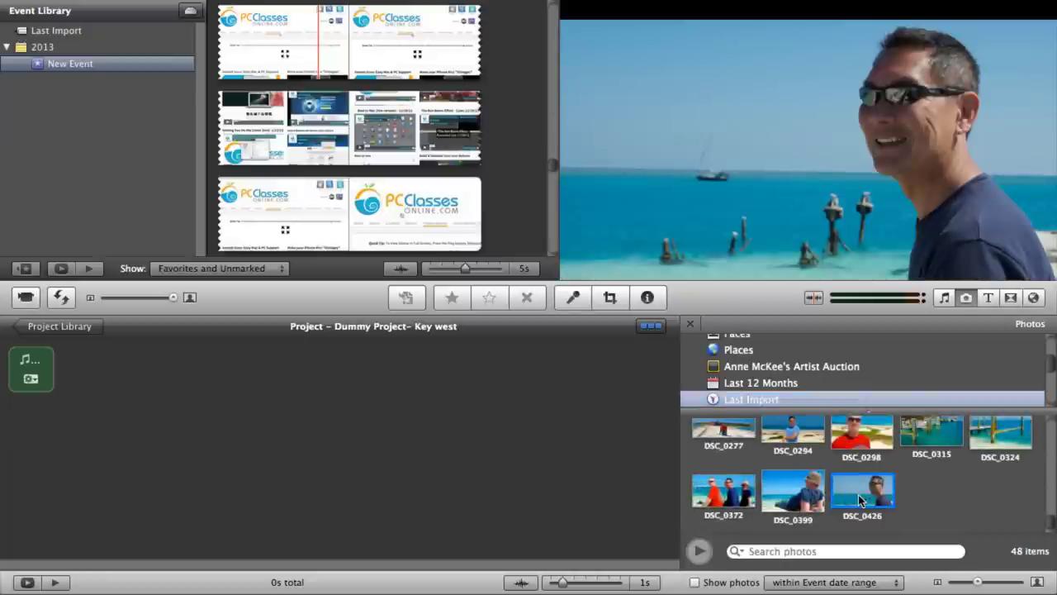
{"action": "scroll", "coordinate": [826, 479], "scroll_direction": "up", "scroll_amount": 1}
{"action": "left_click", "coordinate": [776, 459]}
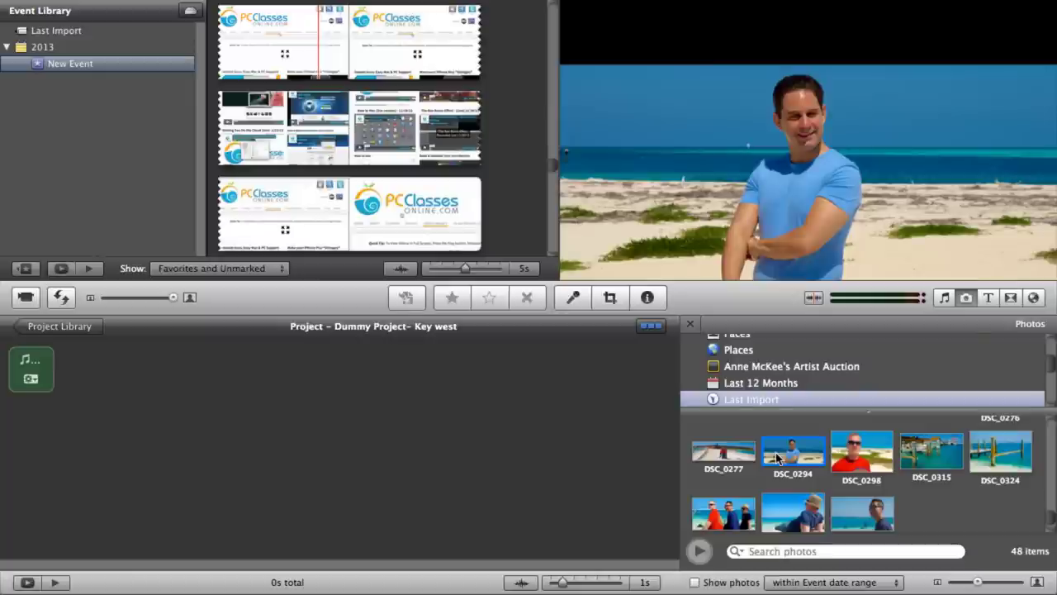
{"action": "key", "text": "super+a"}
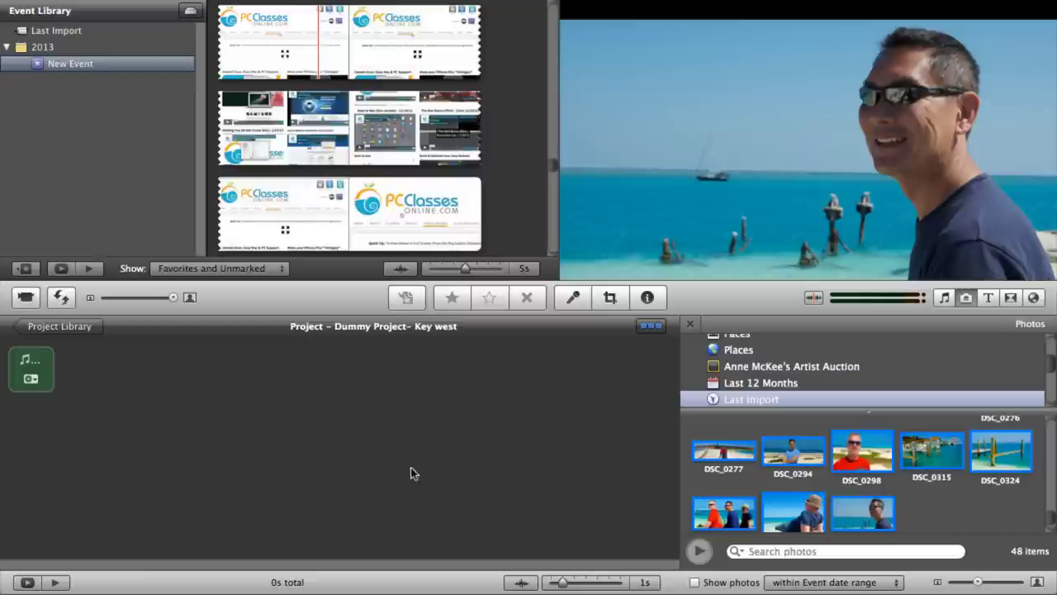
{"action": "left_click_drag", "start_coordinate": [744, 455], "coordinate": [332, 447]}
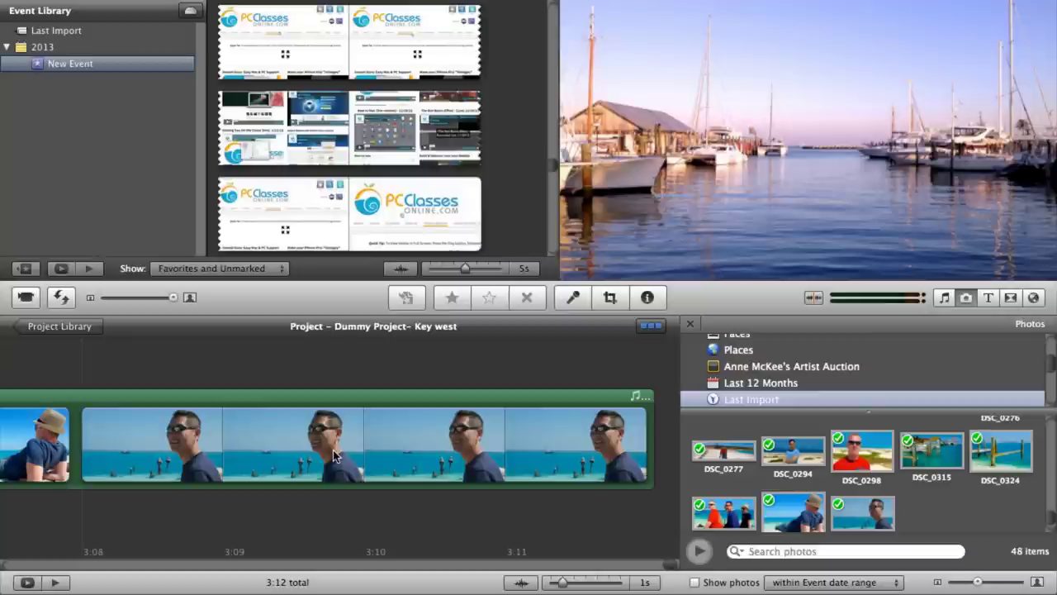
- Play the project from its beginning for a few seconds and stop the playback
{"action": "key", "text": "Home"}
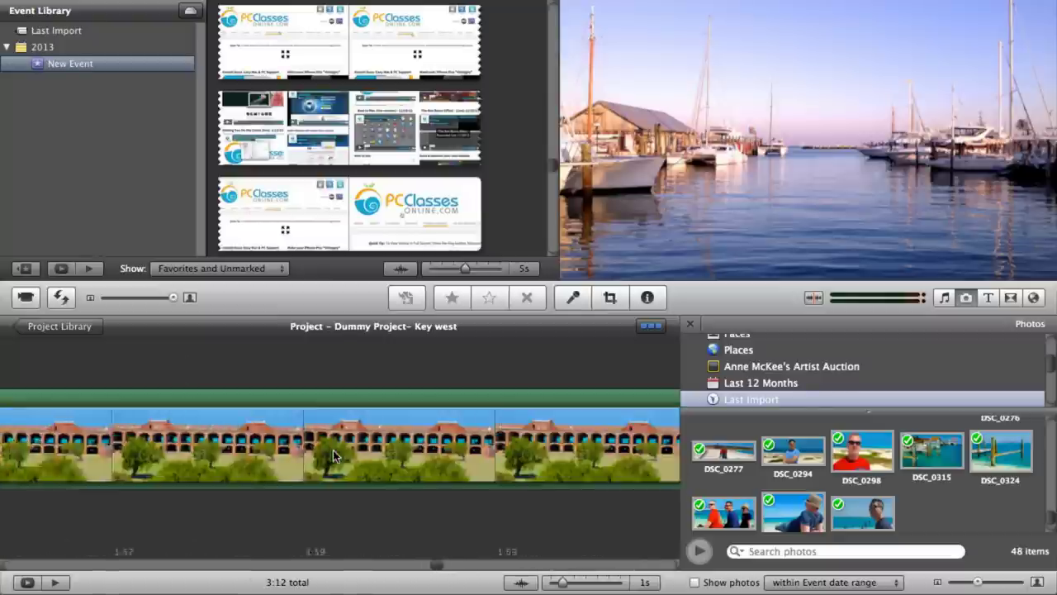
{"action": "key", "text": "space"}
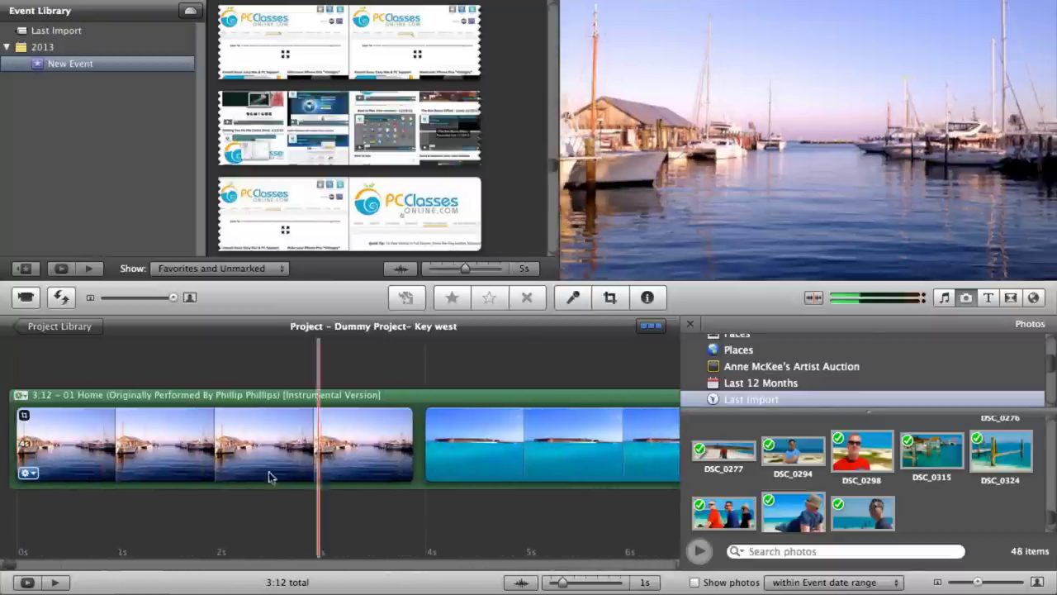
{"action": "key", "text": "space"}
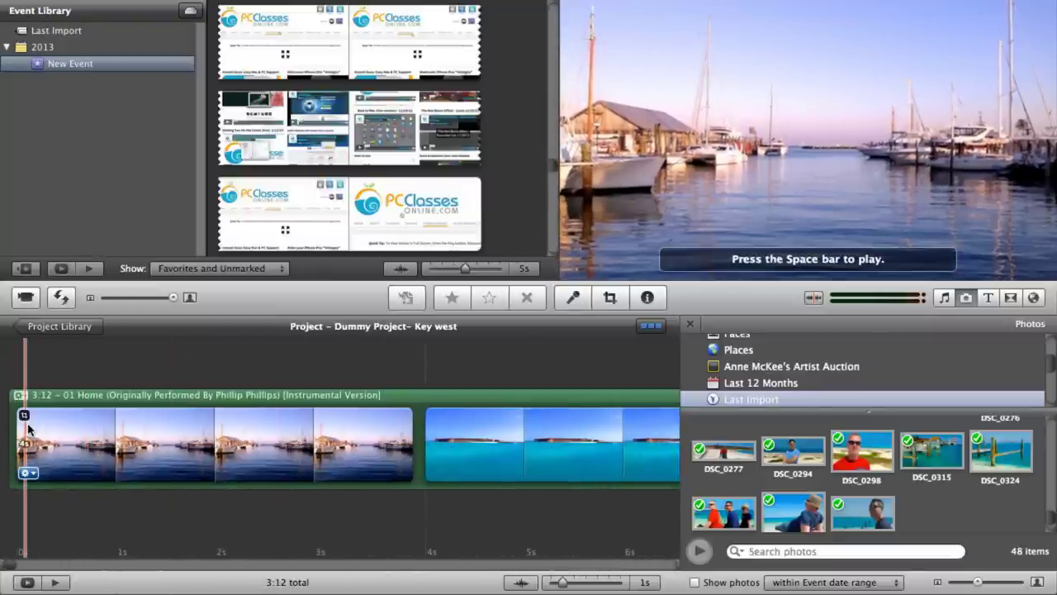
- Add a Centered title over the first photo reading "Our Trip to Dry Tortugas", followed on a new line by "with" and the four travellers' first names
{"action": "left_click", "coordinate": [989, 299]}
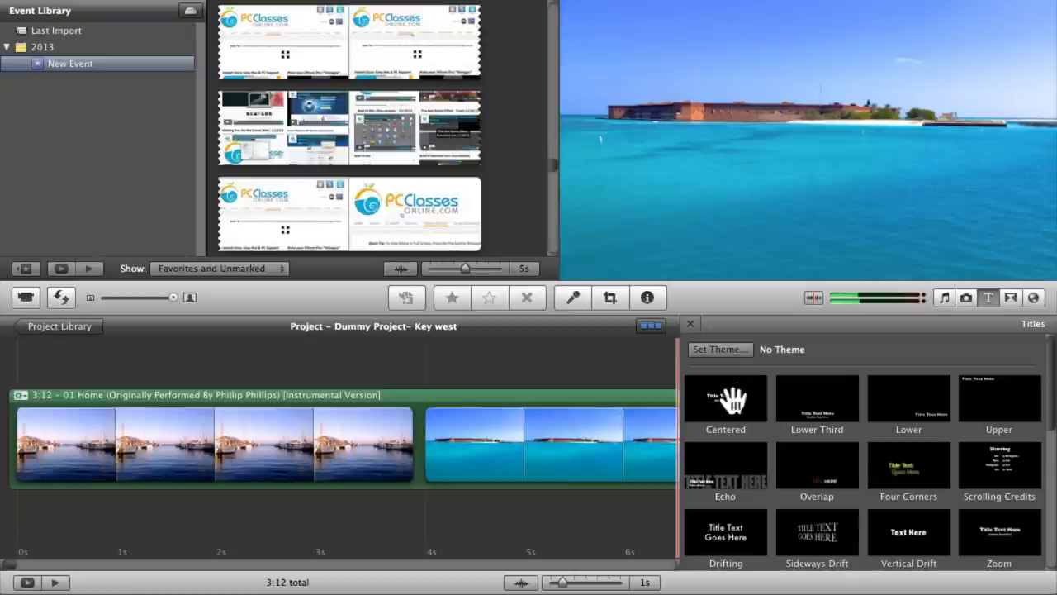
{"action": "left_click_drag", "start_coordinate": [734, 401], "coordinate": [225, 455]}
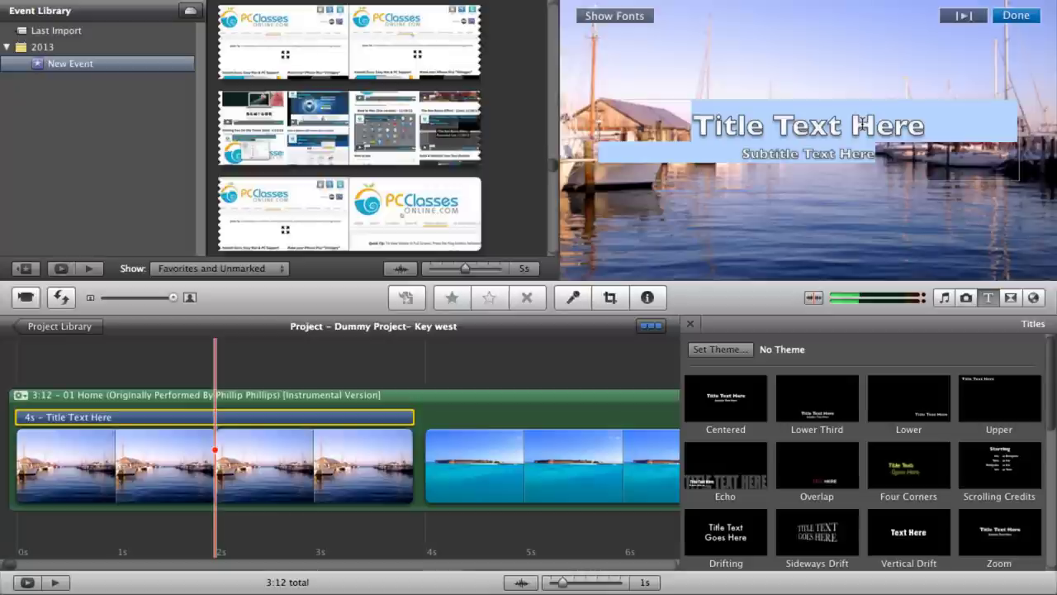
{"action": "type", "text": "Our Trip to Dr"}
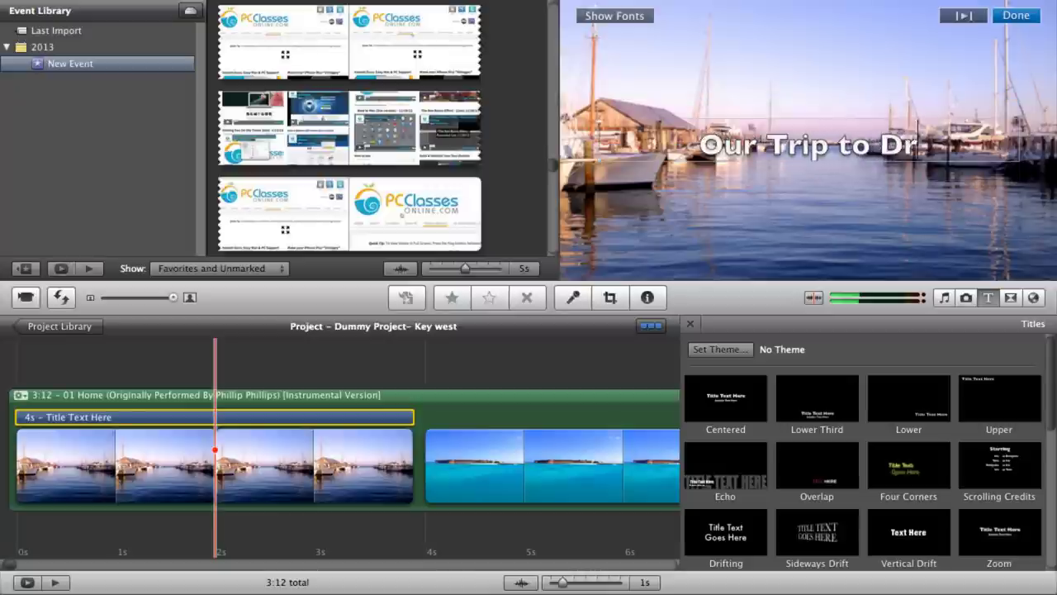
{"action": "type", "text": "y Tortugas"}
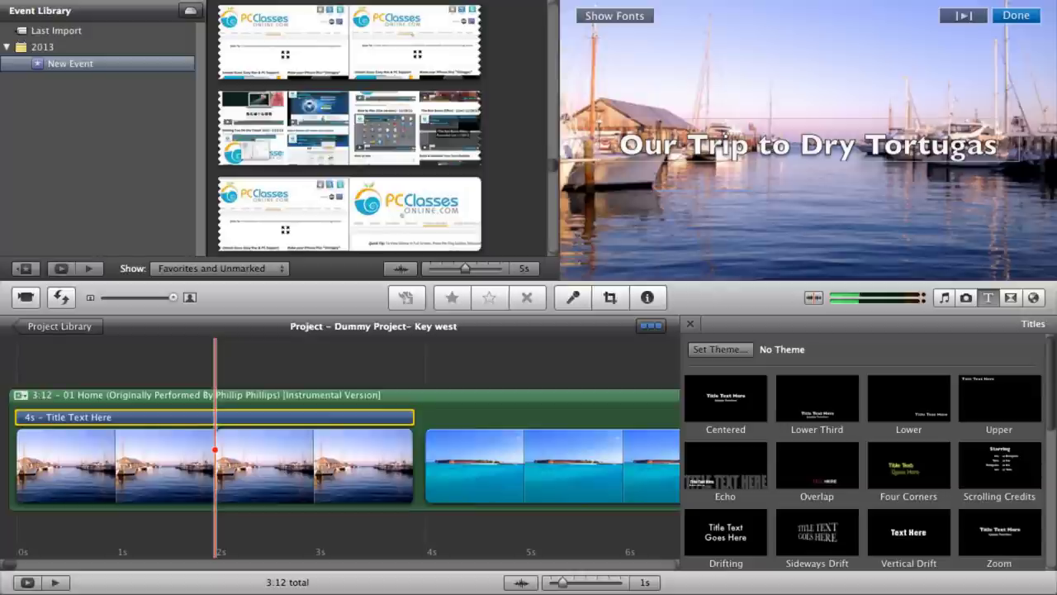
{"action": "key", "text": "Return"}
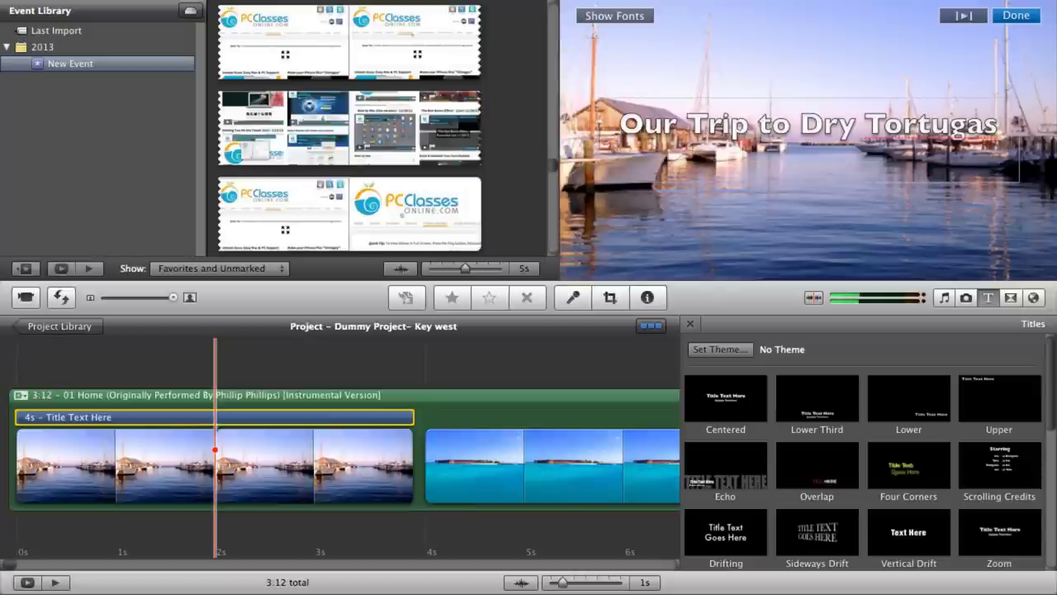
{"action": "type", "text": "with David, Sha"}
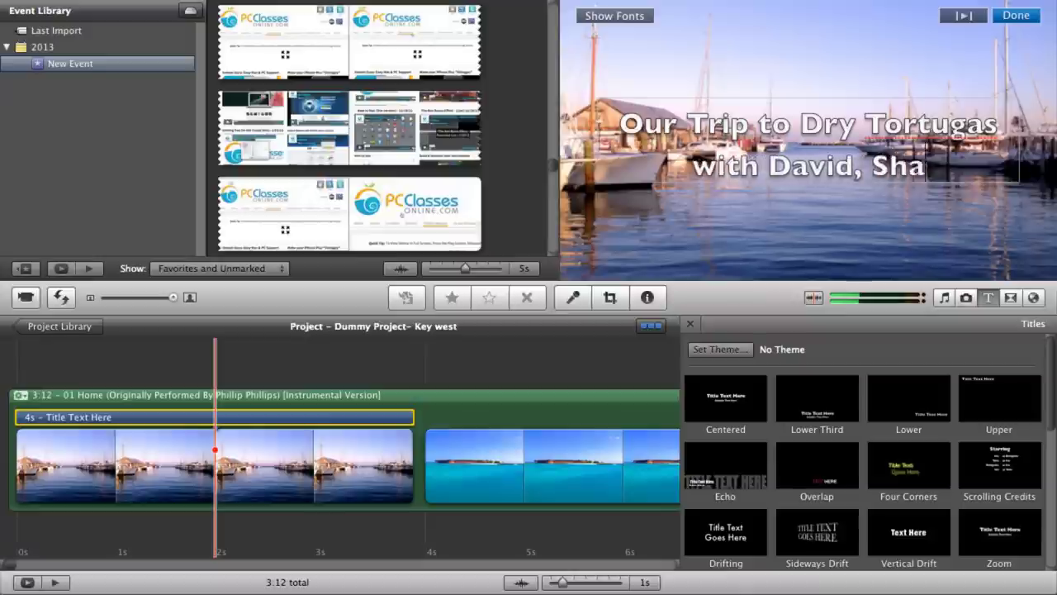
{"action": "type", "text": "wn, Tim, and And"}
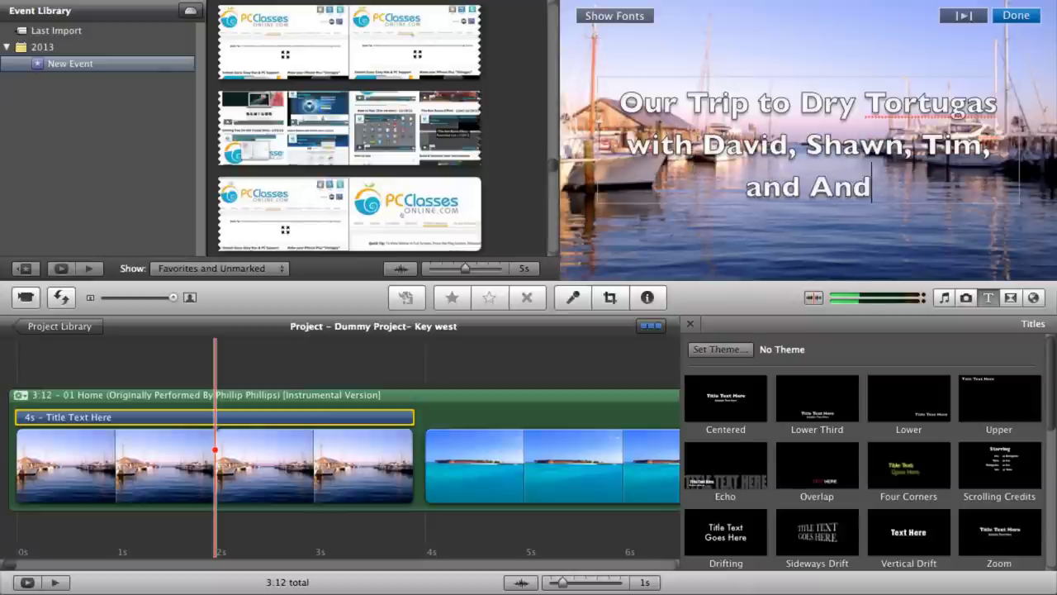
{"action": "type", "text": "rew"}
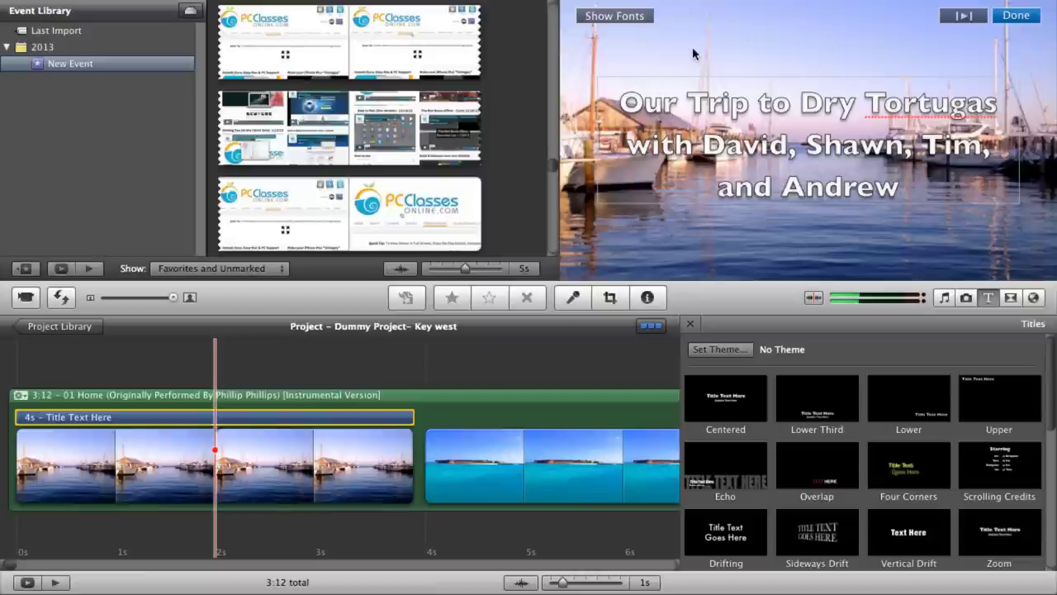
- Set the Centered title's font to Helvetica Neue in white at size 3
{"action": "left_click", "coordinate": [591, 17]}
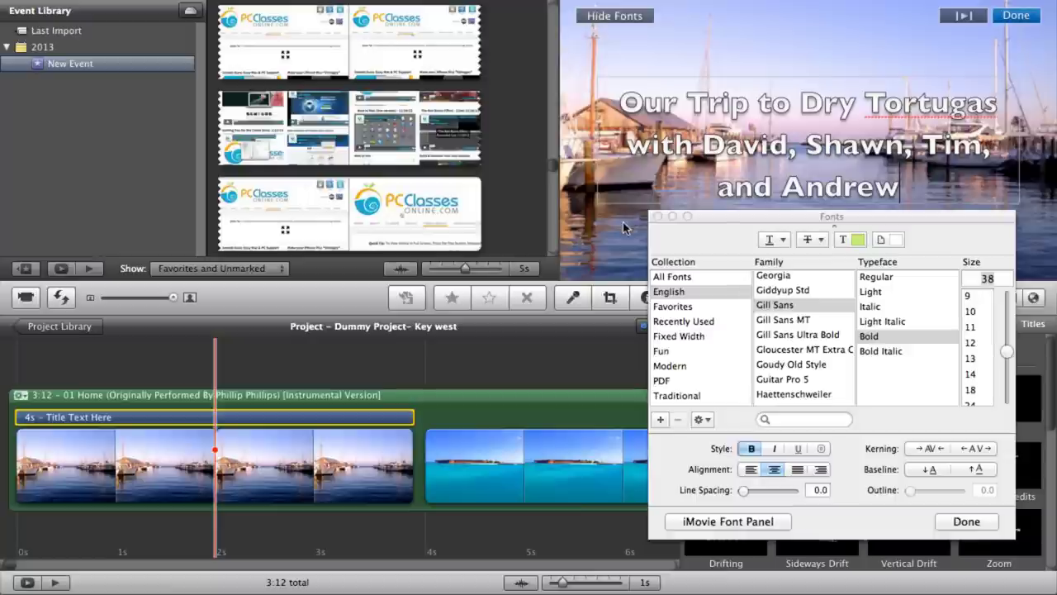
{"action": "left_click", "coordinate": [711, 521]}
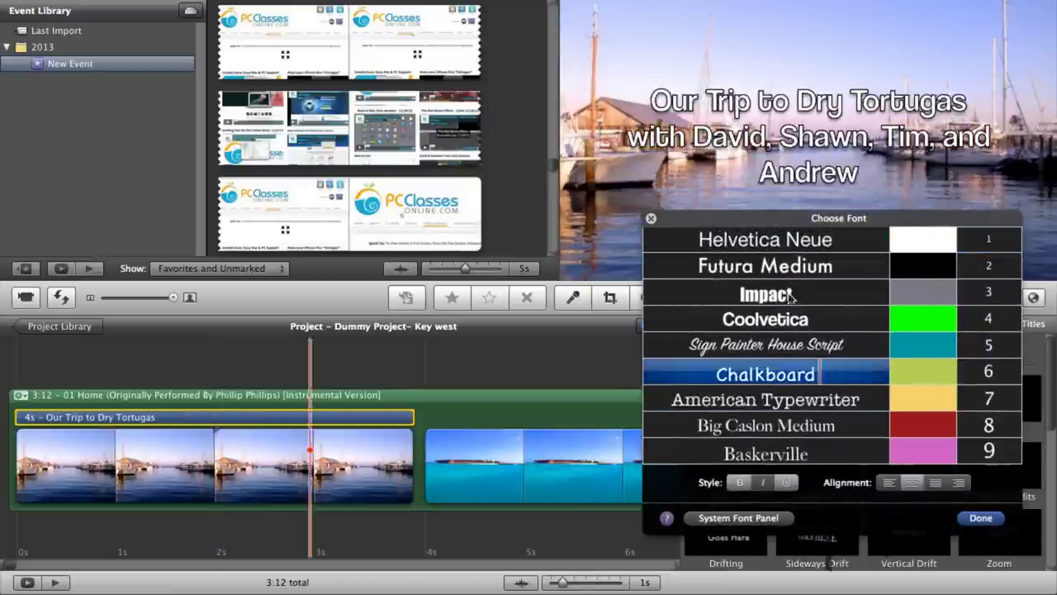
{"action": "left_click", "coordinate": [750, 240]}
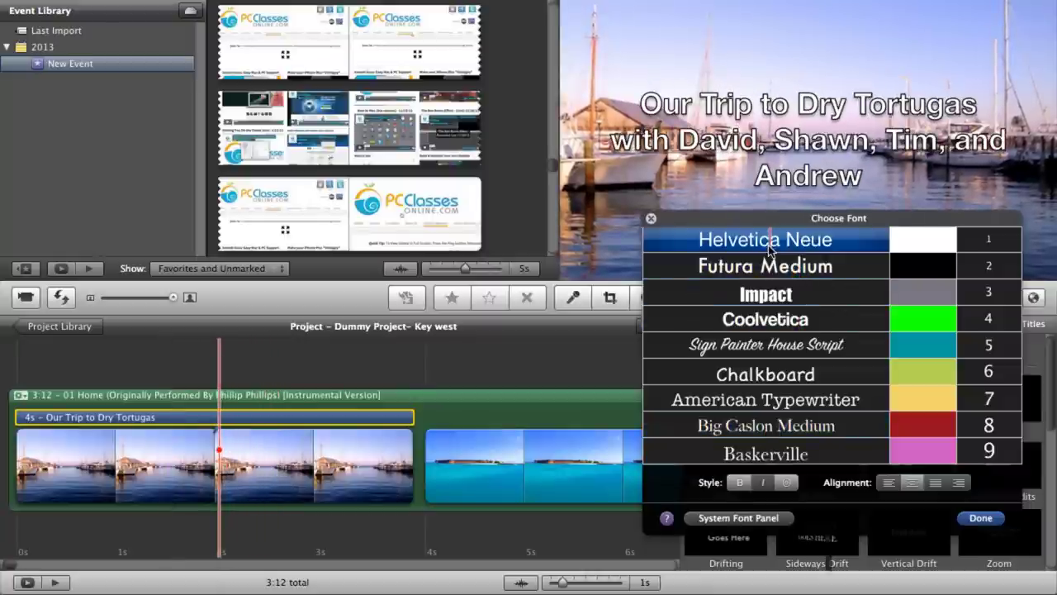
{"action": "left_click", "coordinate": [826, 249]}
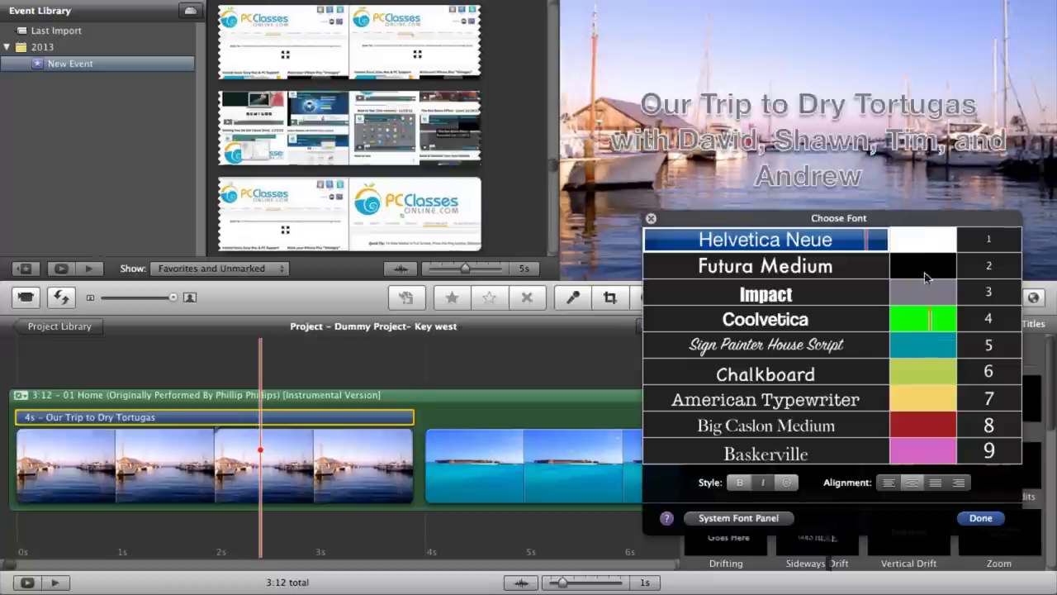
{"action": "left_click", "coordinate": [917, 238]}
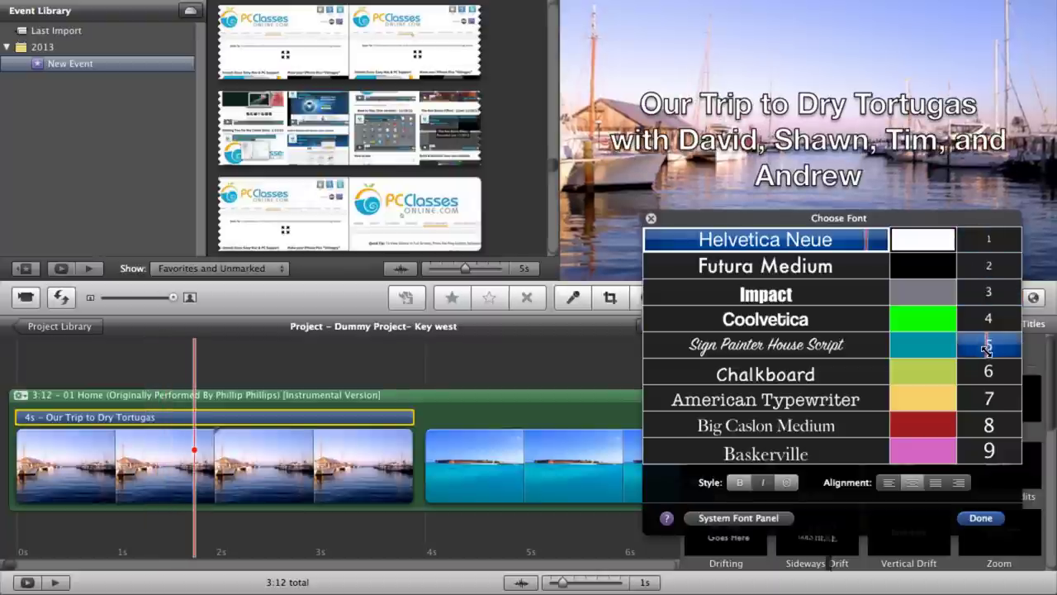
{"action": "left_click", "coordinate": [988, 318]}
{"action": "left_click", "coordinate": [987, 292]}
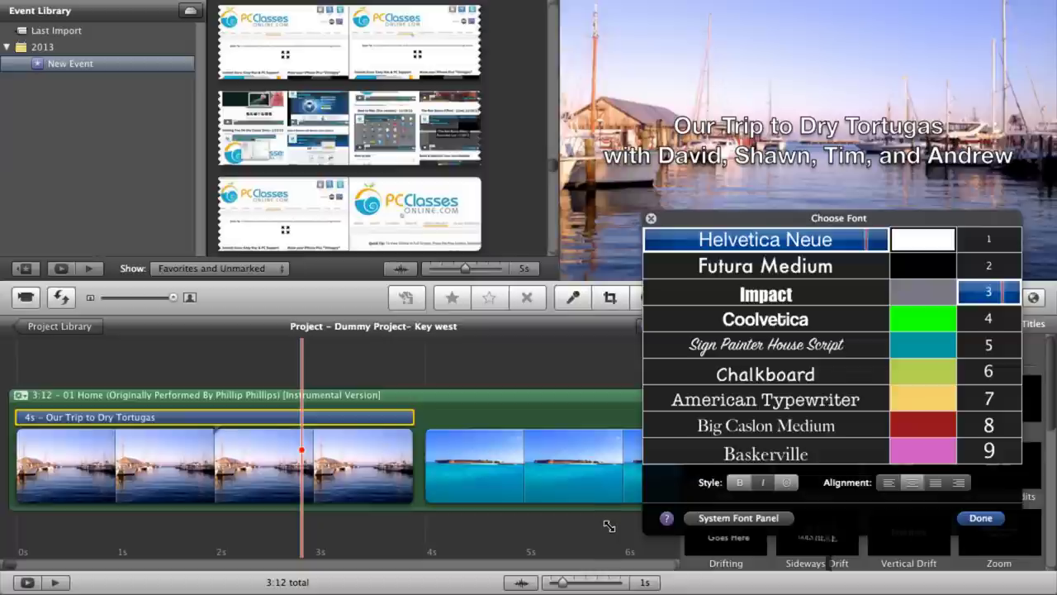
{"action": "left_click", "coordinate": [976, 517]}
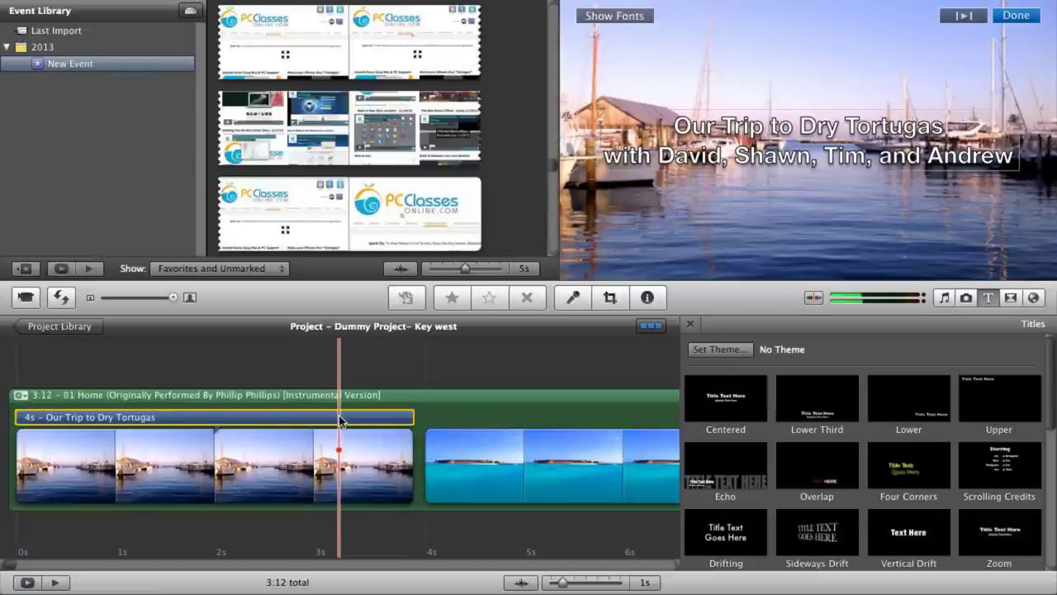
- Delete the Centered title from the first photo
{"action": "key", "text": "Delete"}
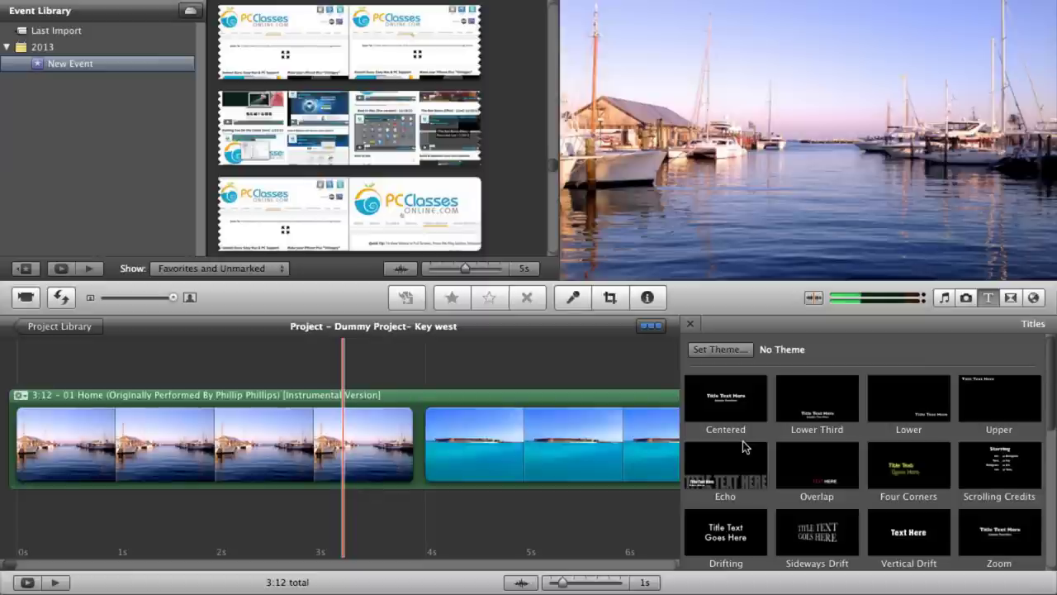
- Place a Four Corners title as a separate clip ahead of the first photo
{"action": "scroll", "coordinate": [743, 446], "scroll_direction": "down", "scroll_amount": 3}
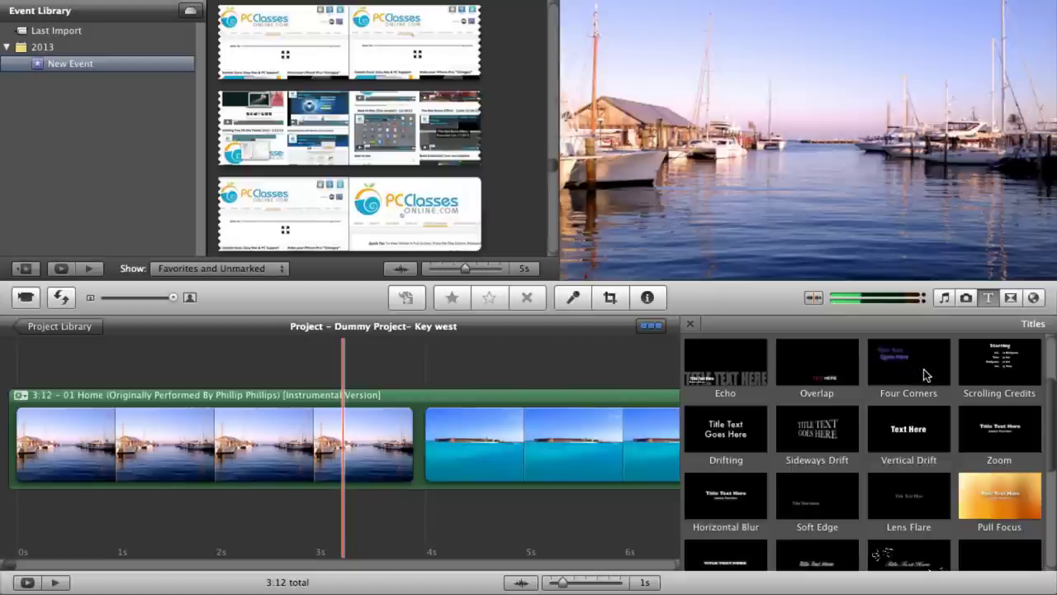
{"action": "left_click_drag", "start_coordinate": [859, 380], "coordinate": [5, 473]}
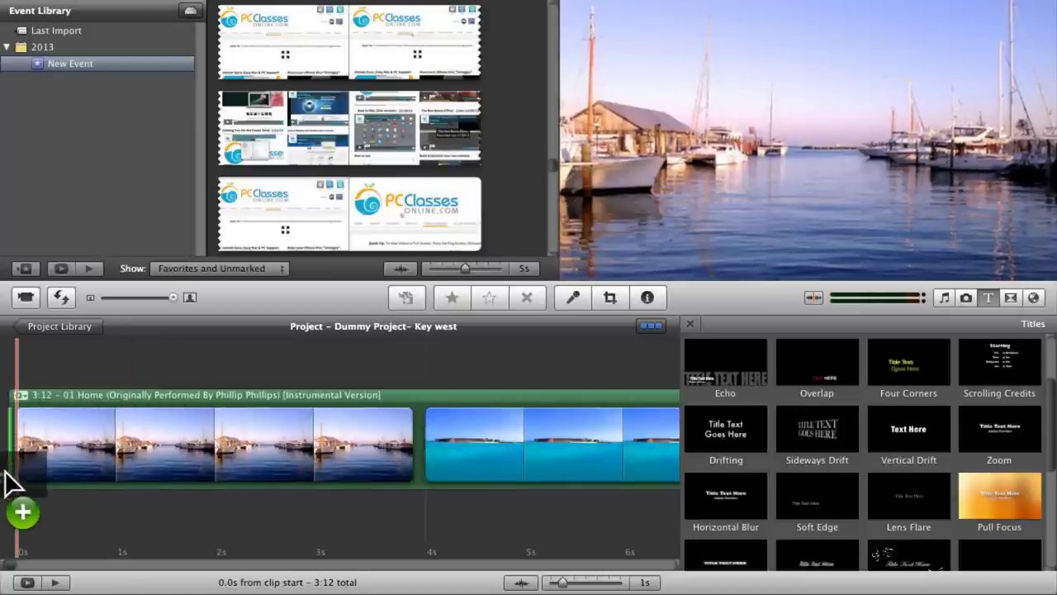
{"action": "left_click_drag", "start_coordinate": [5, 475], "coordinate": [5, 475]}
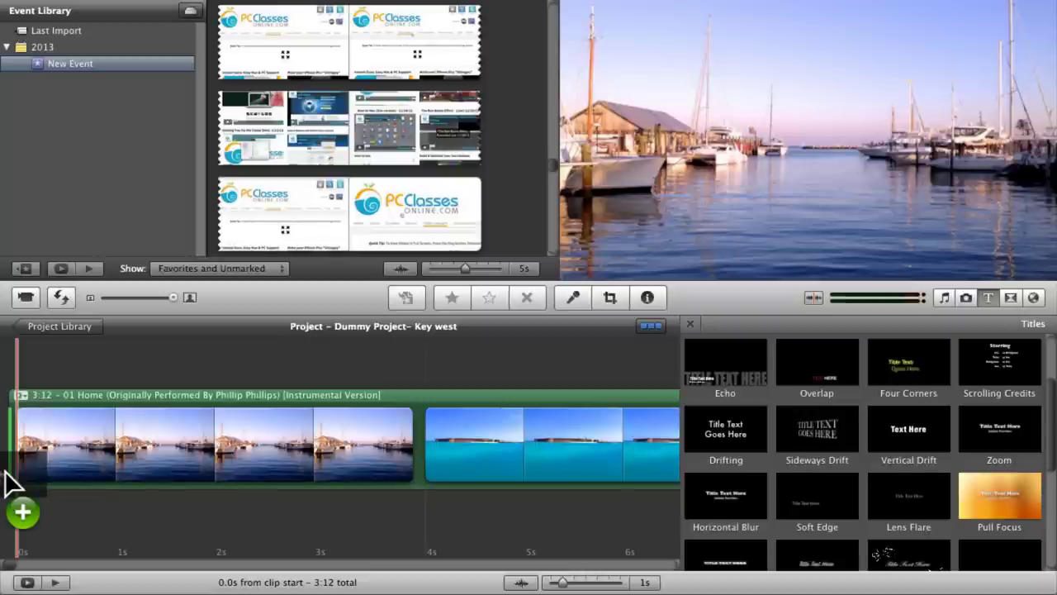
{"action": "left_click_drag", "start_coordinate": [5, 473], "coordinate": [5, 475]}
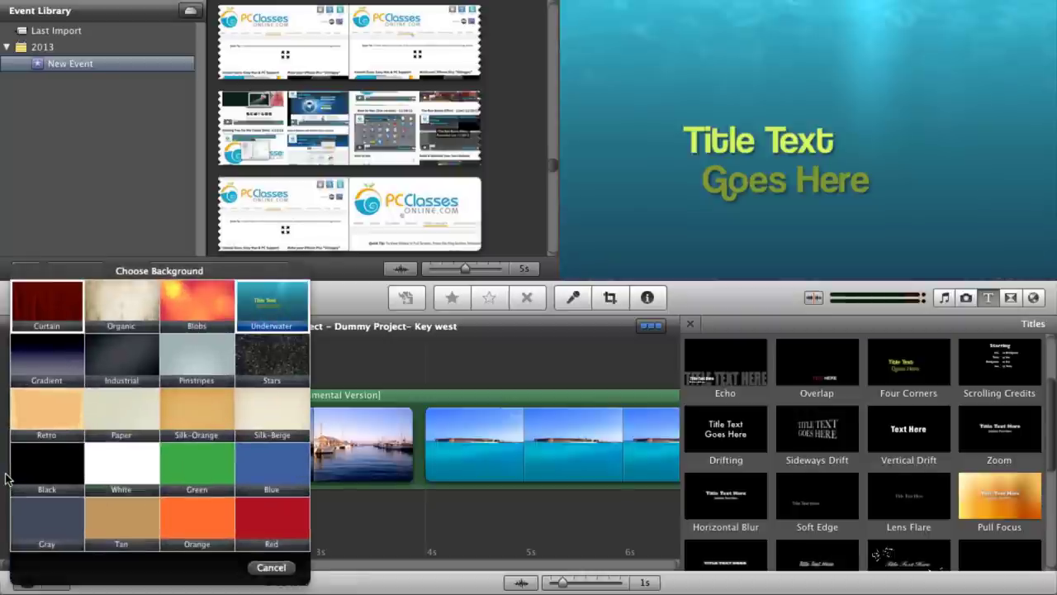
- Preview title backgrounds including Blobs, Stars, Industrial and Gray, and choose Underwater for the Four Corners title
{"action": "left_click", "coordinate": [39, 301]}
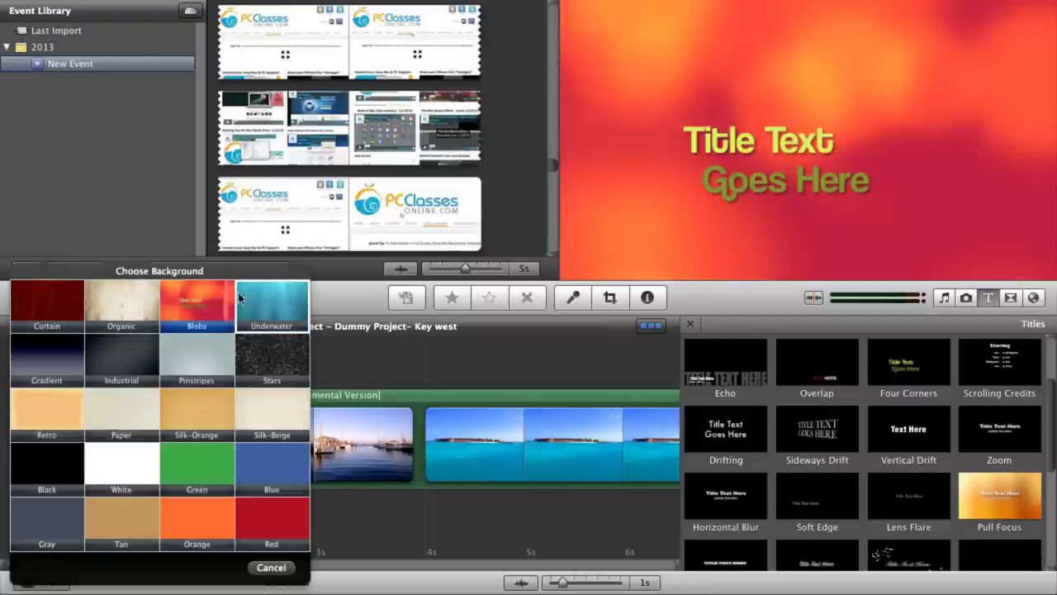
{"action": "left_click", "coordinate": [283, 306]}
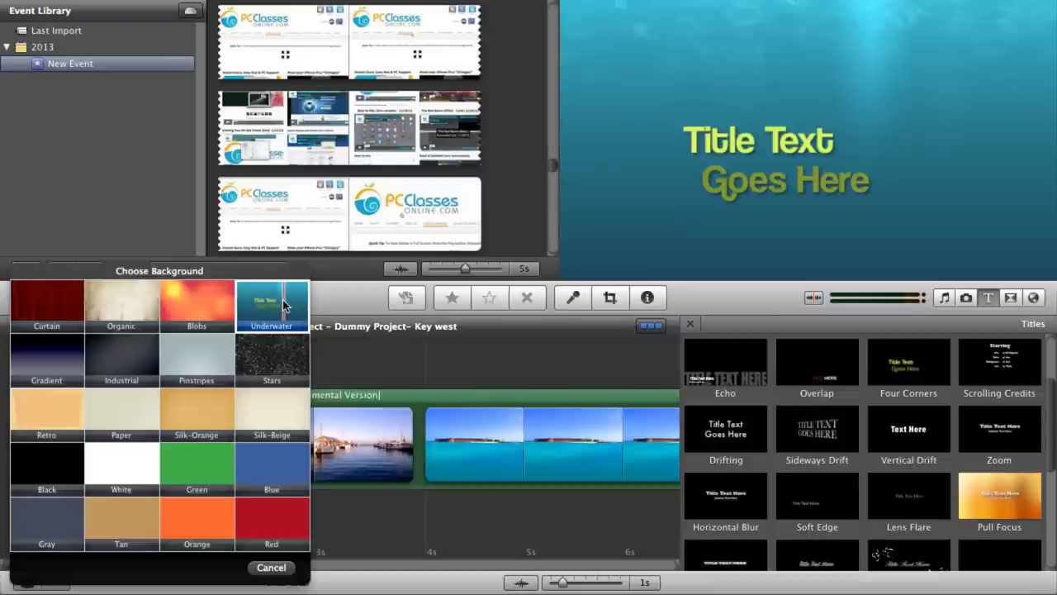
{"action": "left_click", "coordinate": [273, 369]}
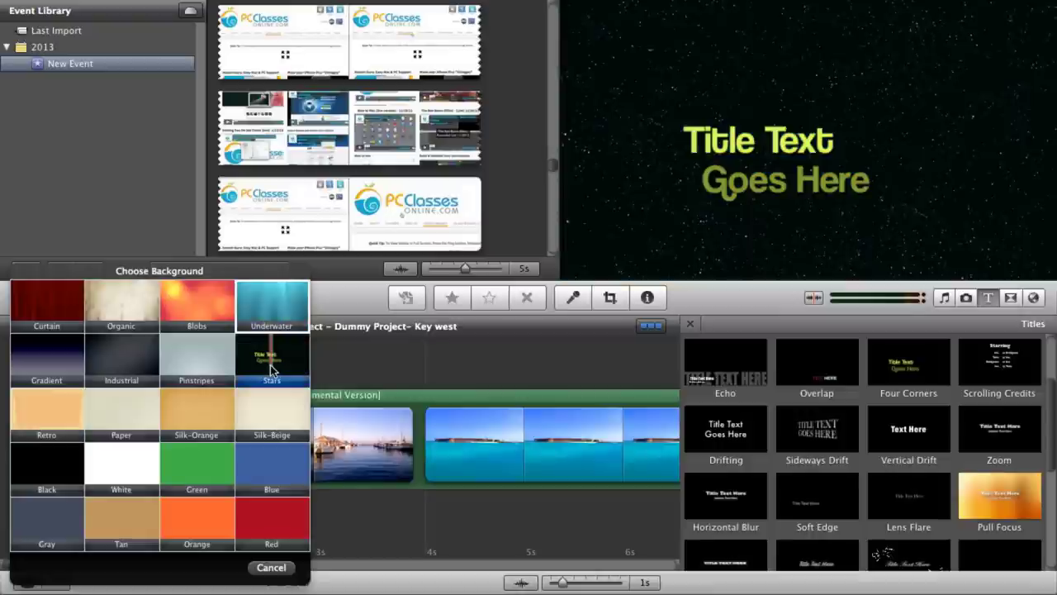
{"action": "left_click", "coordinate": [112, 372]}
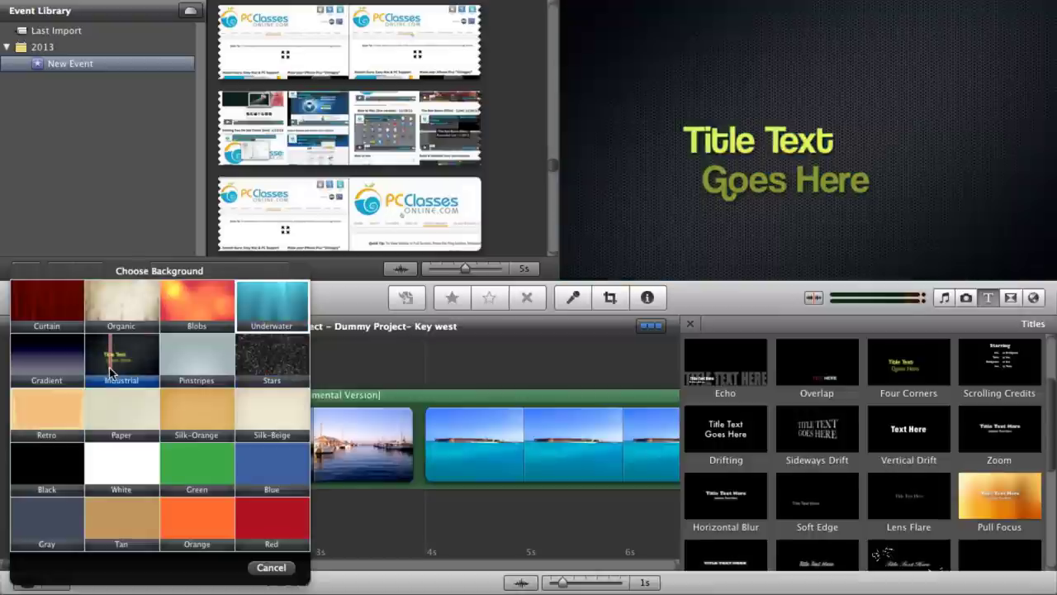
{"action": "left_click", "coordinate": [48, 529]}
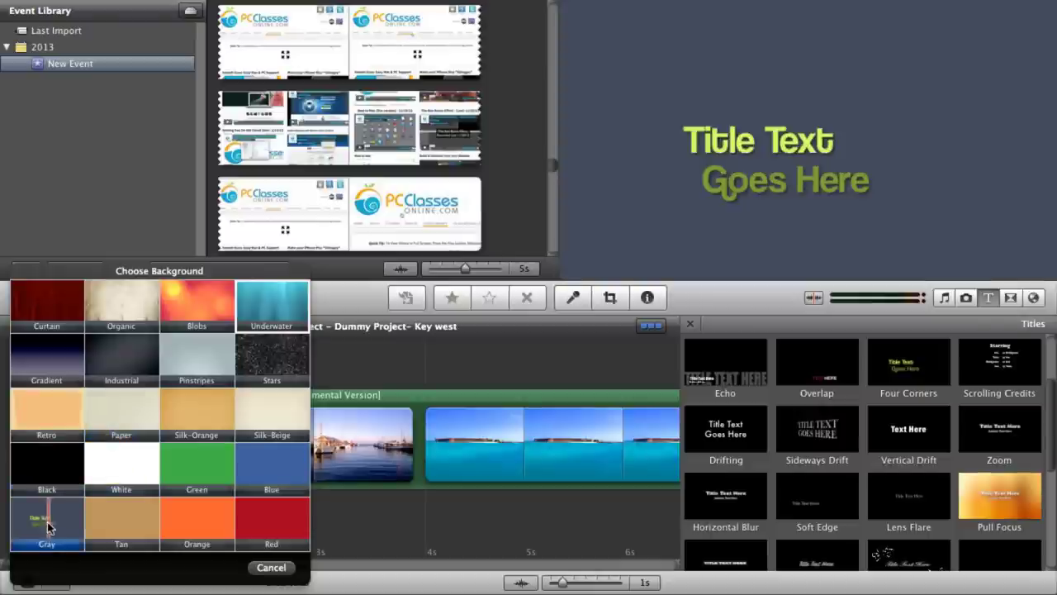
{"action": "left_click", "coordinate": [124, 520]}
{"action": "left_click", "coordinate": [192, 520]}
{"action": "left_click", "coordinate": [199, 355]}
{"action": "left_click", "coordinate": [223, 309]}
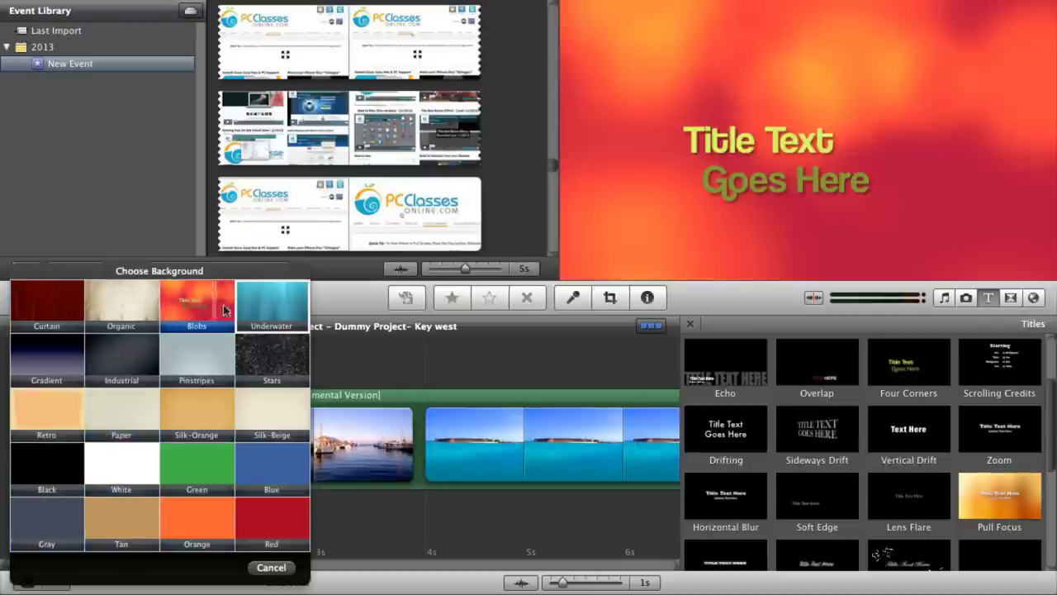
{"action": "left_click", "coordinate": [272, 299]}
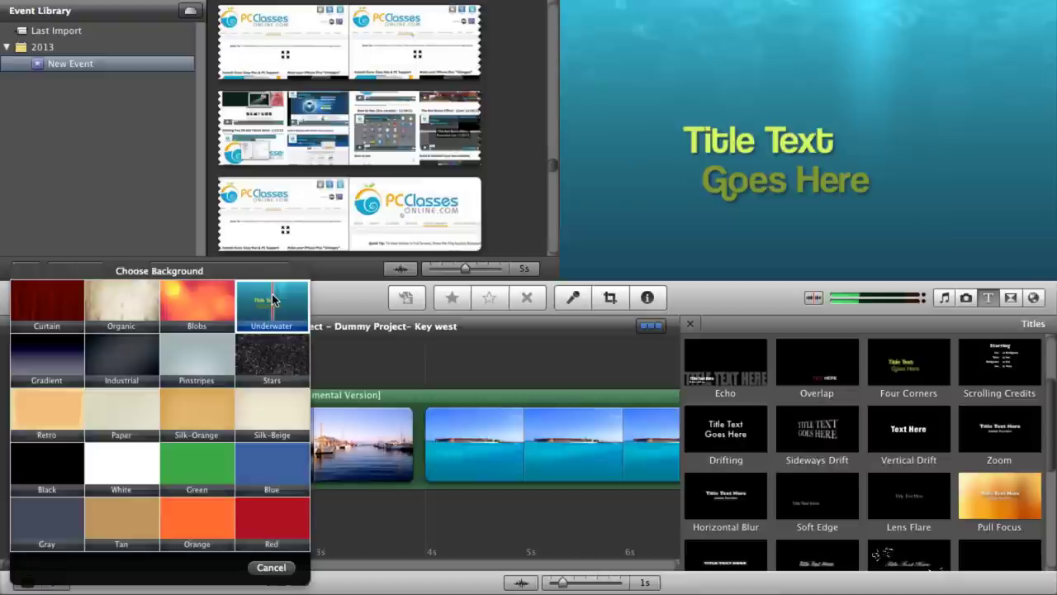
{"action": "left_click", "coordinate": [272, 294]}
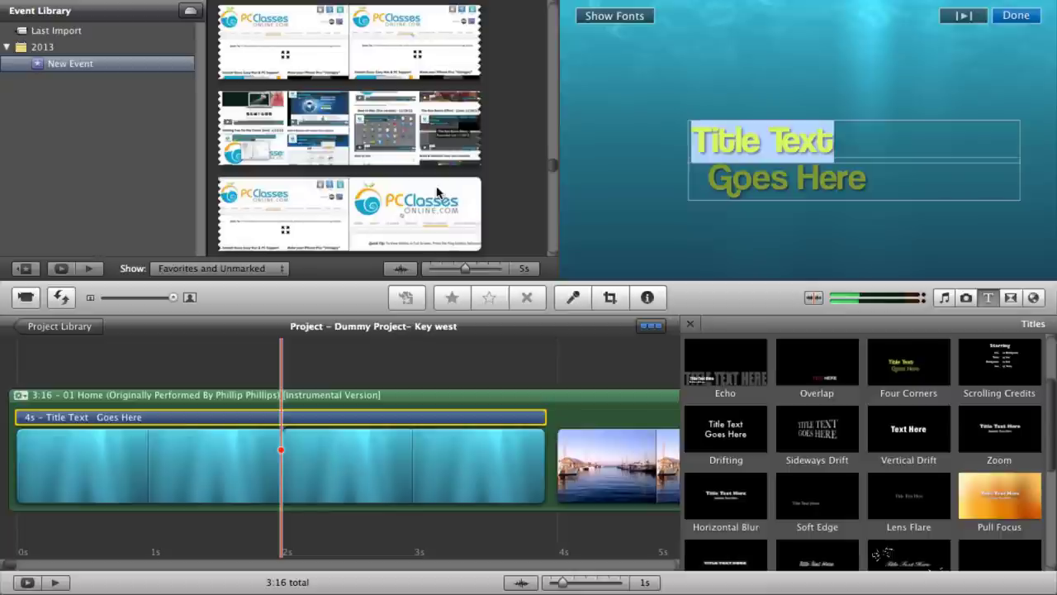
- Clear the first line of the Four Corners title and delete its Underwater clip from the project
{"action": "key", "text": "BackSpace"}
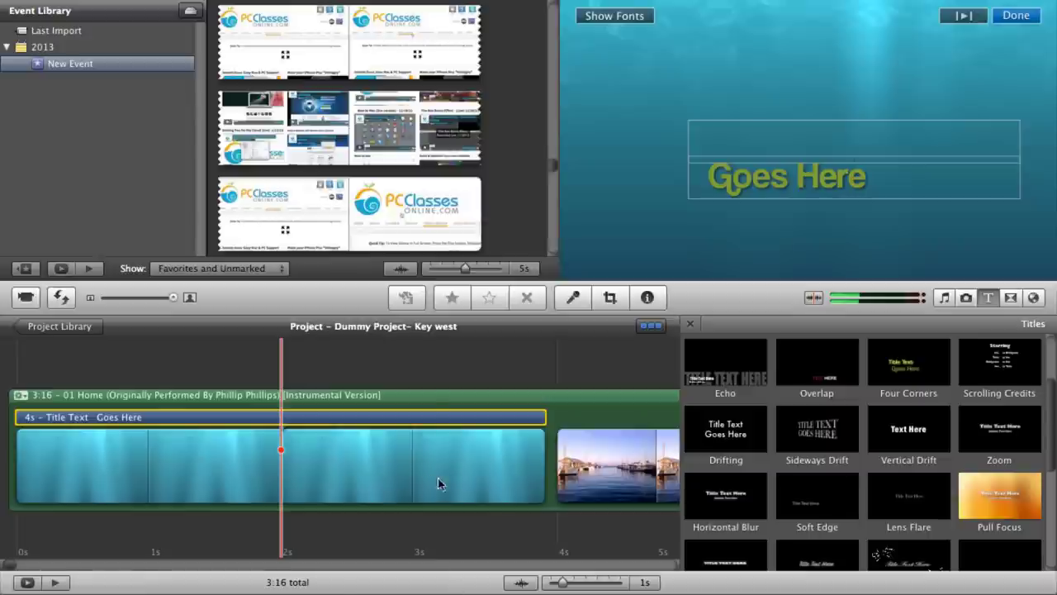
{"action": "left_click", "coordinate": [456, 456]}
{"action": "key", "text": "Delete"}
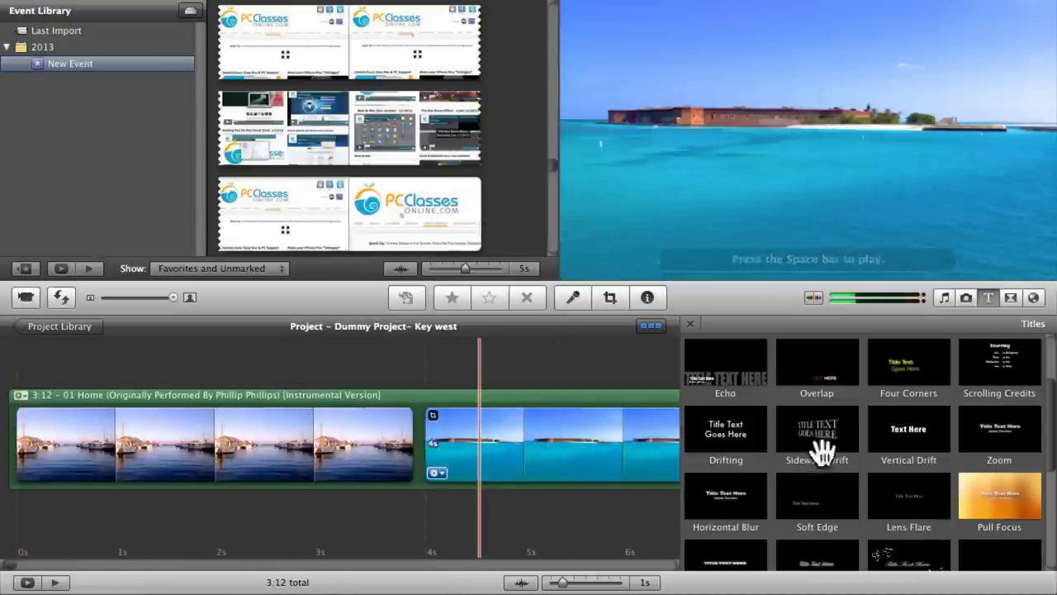
- Add a Pull Focus title over the whole first photo and select the title
{"action": "scroll", "coordinate": [906, 487], "scroll_direction": "down", "scroll_amount": 3}
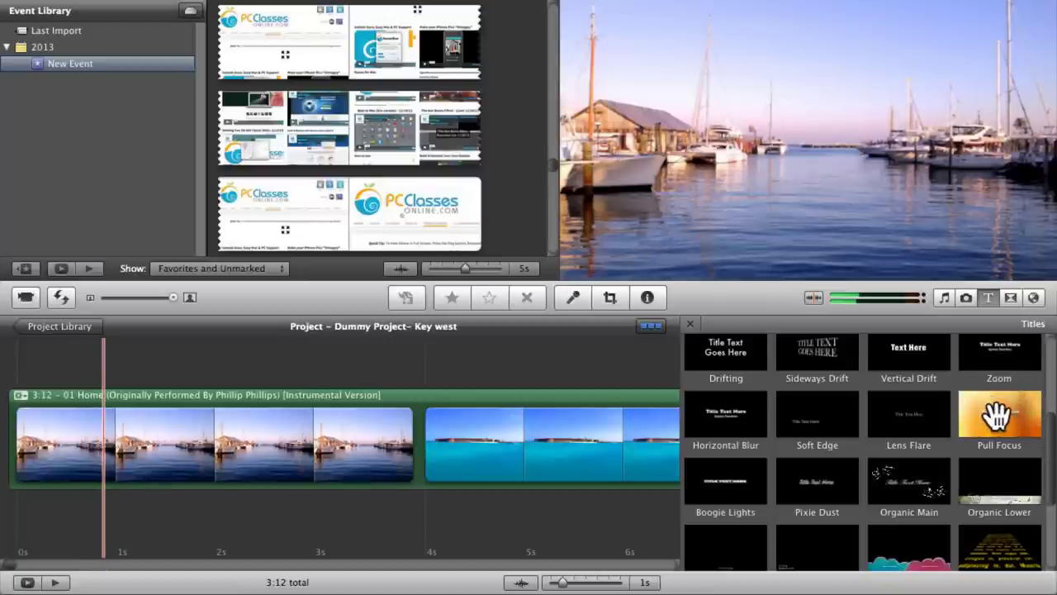
{"action": "left_click_drag", "start_coordinate": [997, 417], "coordinate": [259, 448]}
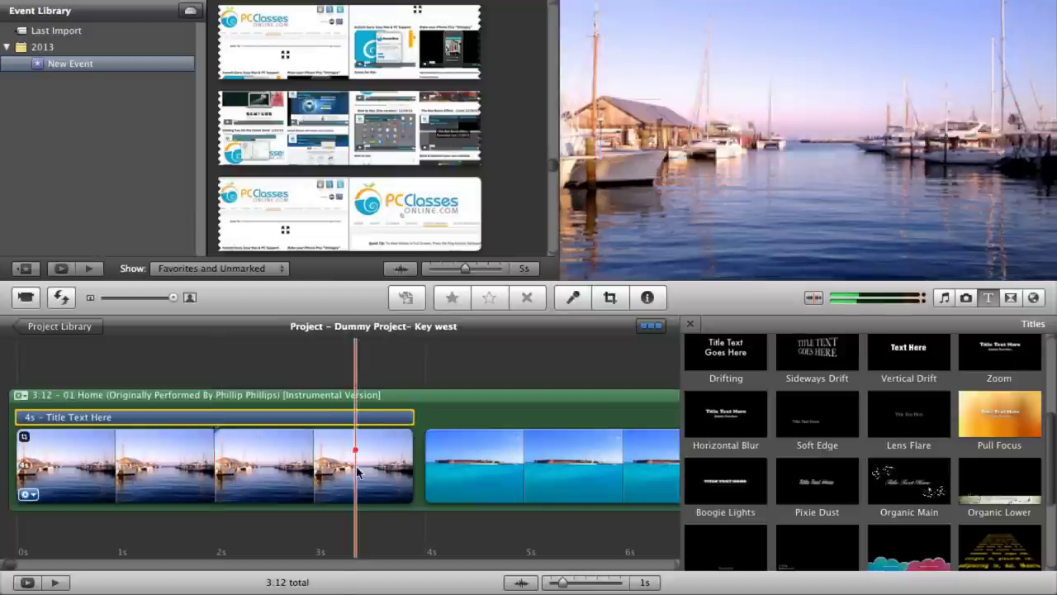
{"action": "left_click", "coordinate": [206, 464]}
{"action": "left_click", "coordinate": [69, 417]}
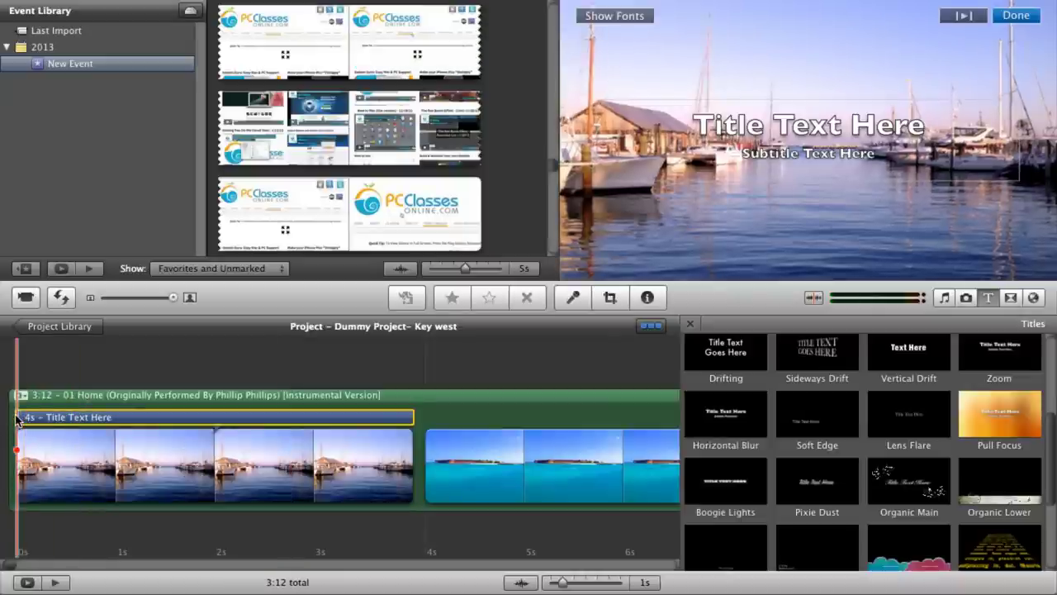
{"action": "left_click", "coordinate": [38, 419]}
{"action": "left_click", "coordinate": [43, 417]}
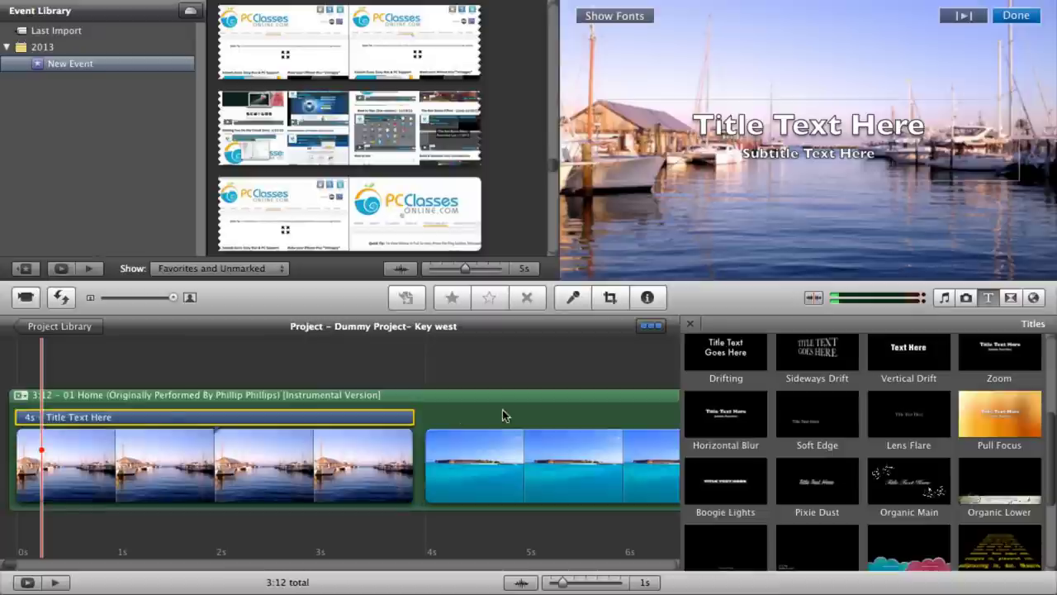
- Shorten the Pull Focus title to about 2.5 s and shift it to start about 0.8 s into the first photo
{"action": "left_click_drag", "start_coordinate": [413, 422], "coordinate": [307, 420]}
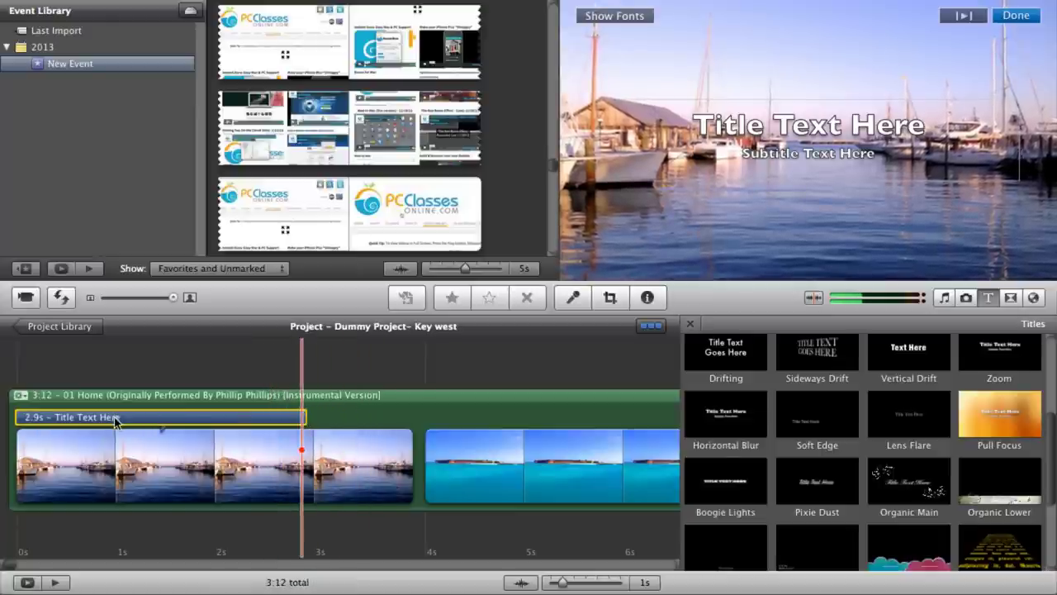
{"action": "left_click_drag", "start_coordinate": [111, 420], "coordinate": [191, 421]}
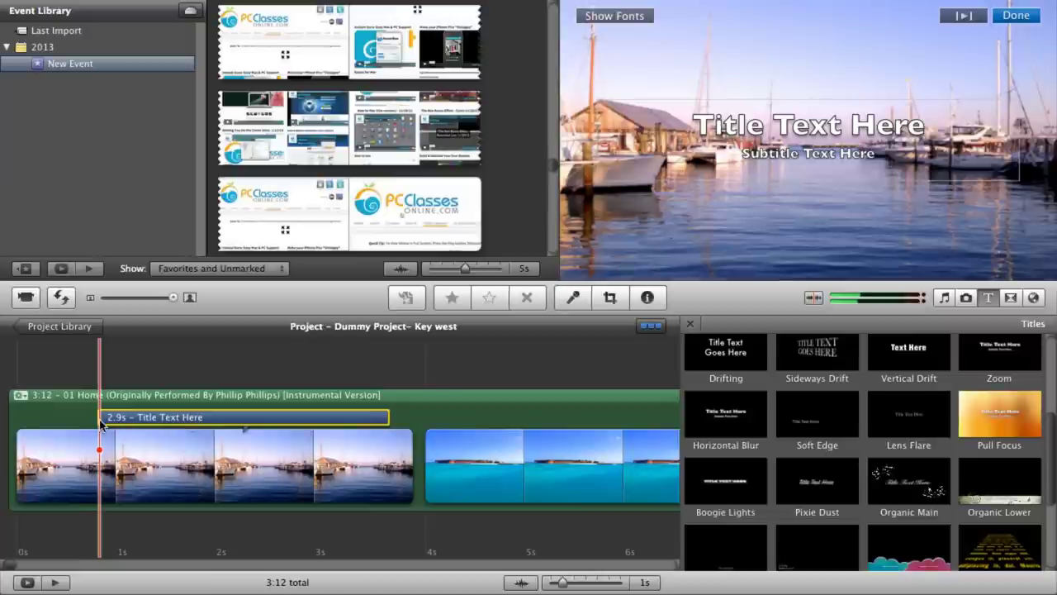
{"action": "mouse_move", "coordinate": [66, 483]}
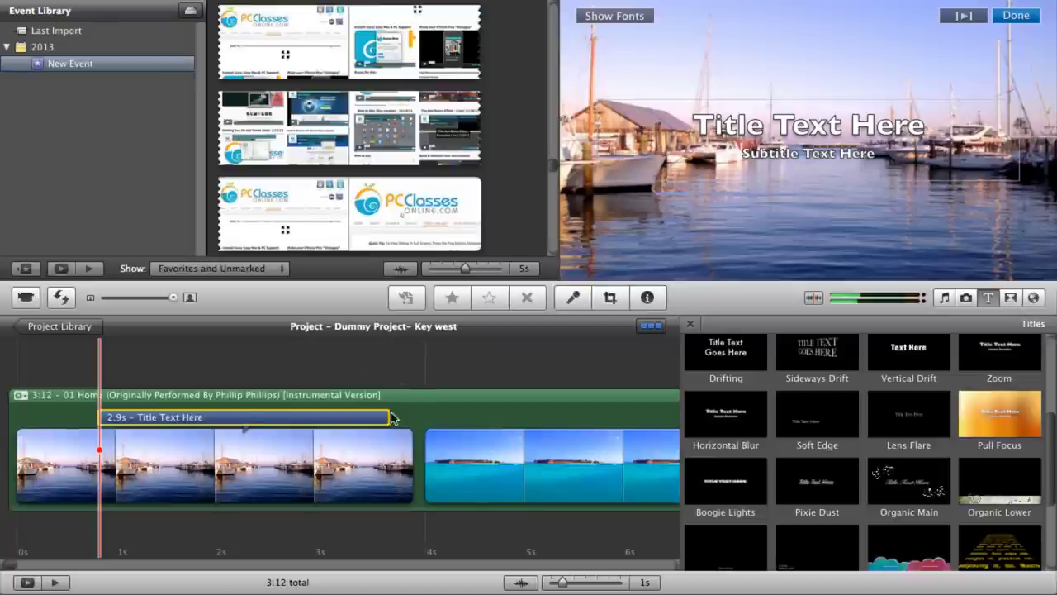
{"action": "left_click_drag", "start_coordinate": [388, 417], "coordinate": [356, 417]}
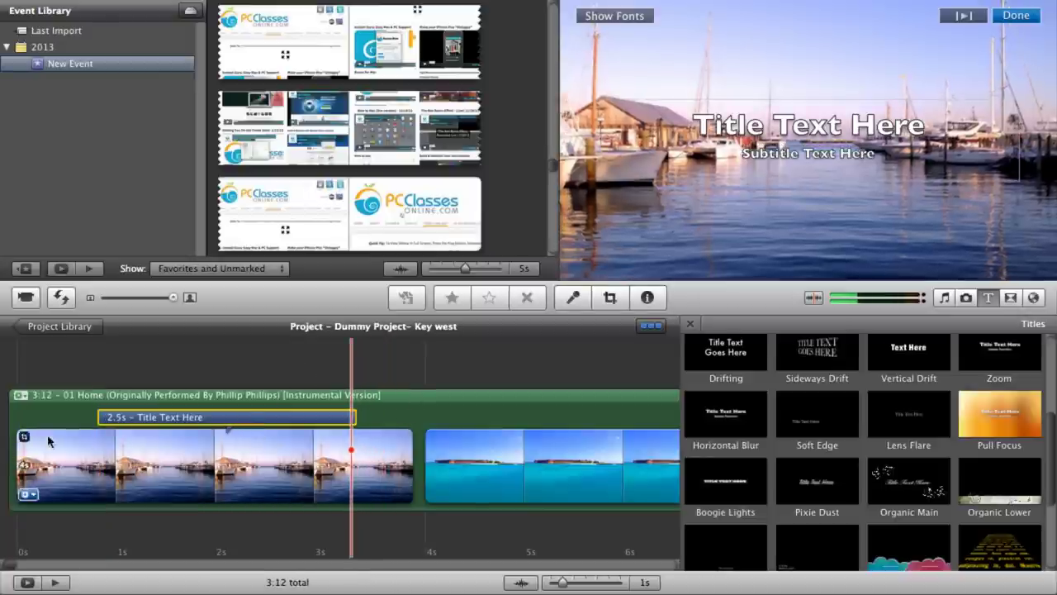
- Play the project from its beginning to preview the Pull Focus title, and view the title's duration and style settings
{"action": "left_click", "coordinate": [8, 462]}
{"action": "key", "text": "space"}
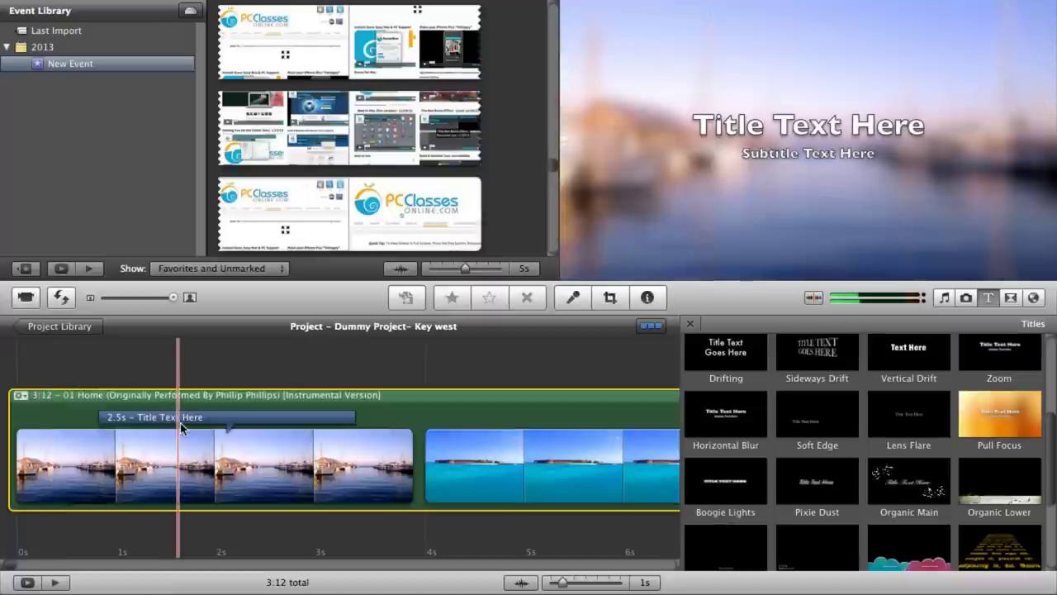
{"action": "left_click", "coordinate": [175, 418]}
{"action": "double_click", "coordinate": [175, 417]}
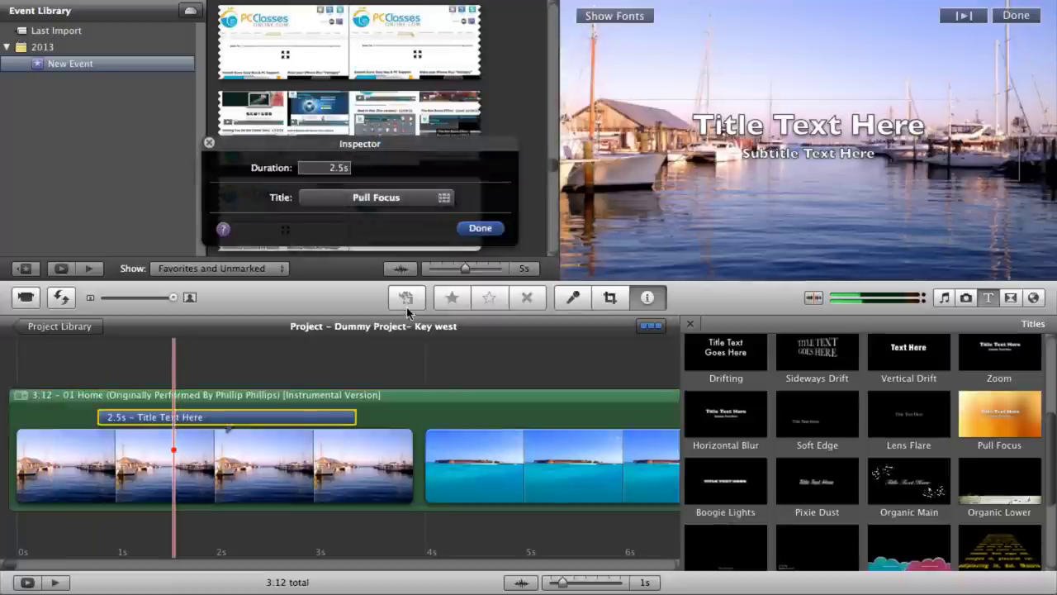
{"action": "left_click", "coordinate": [209, 142]}
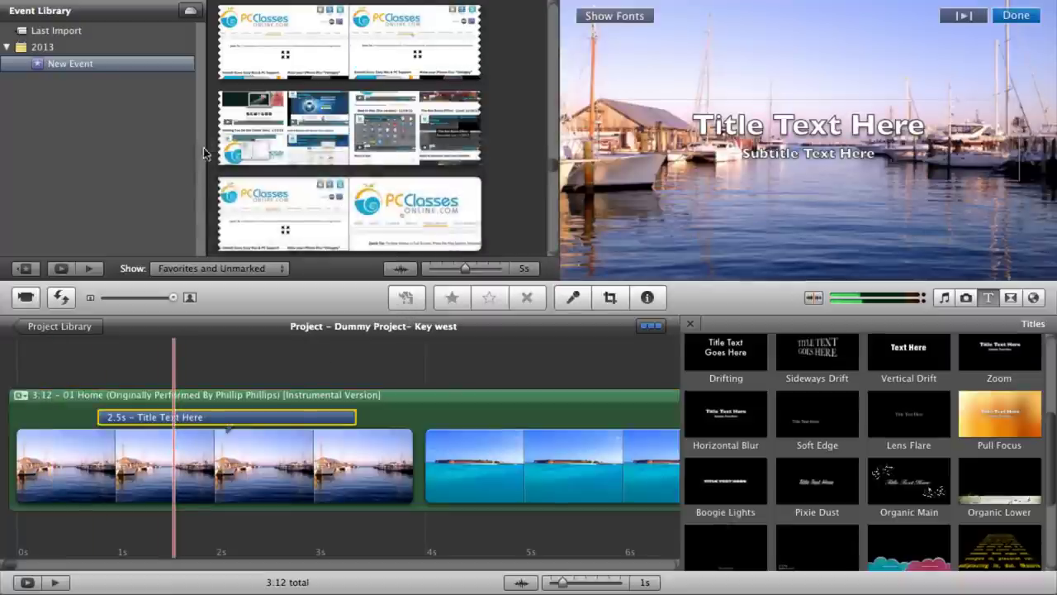
- Browse the available transitions and add a Cross Dissolve between the first and second photos
{"action": "left_click", "coordinate": [302, 345]}
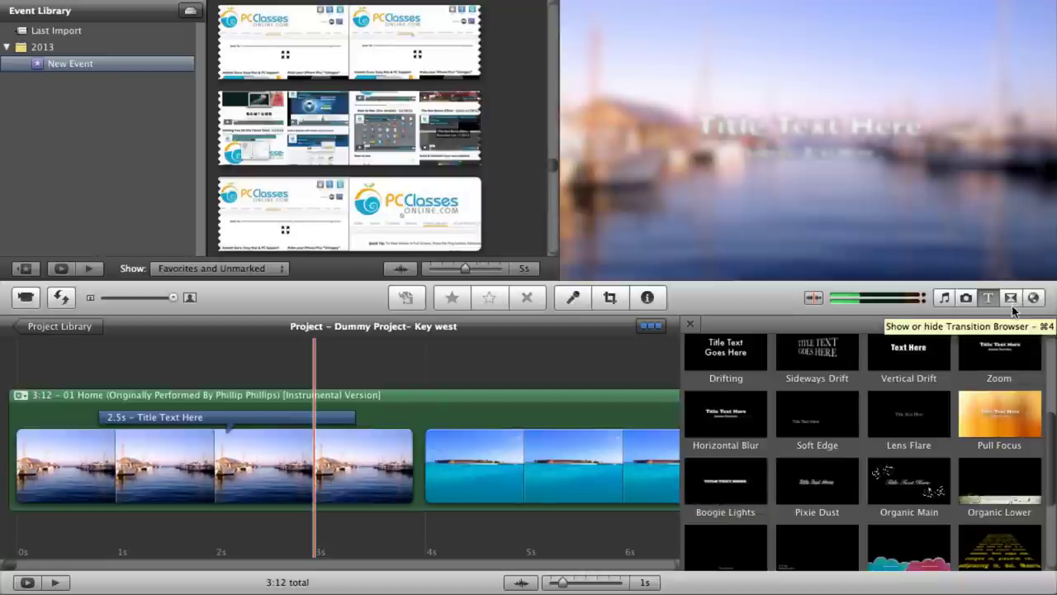
{"action": "left_click", "coordinate": [1012, 299]}
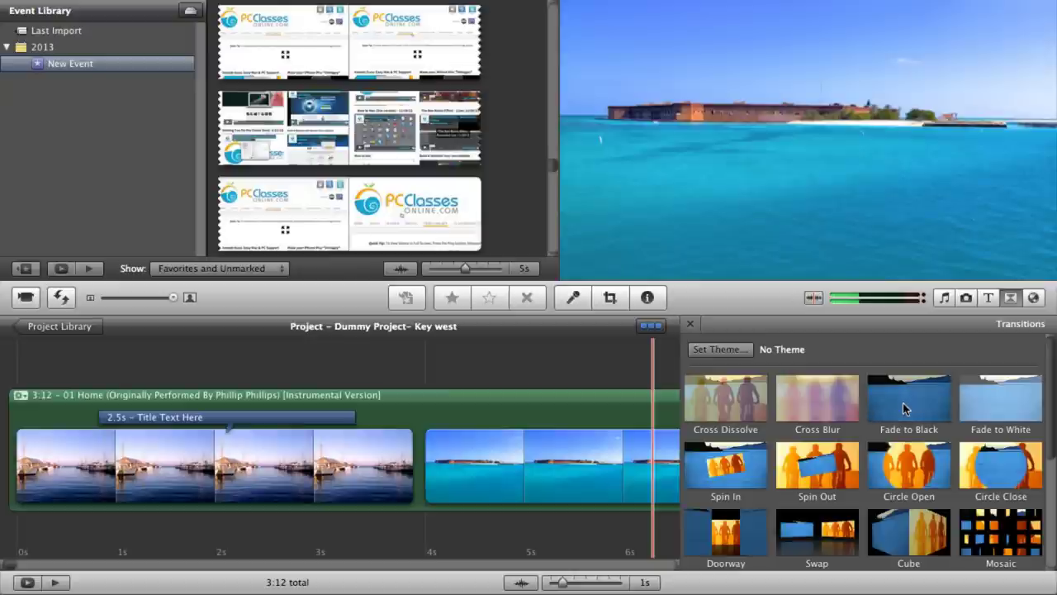
{"action": "scroll", "coordinate": [905, 408], "scroll_direction": "down", "scroll_amount": 3}
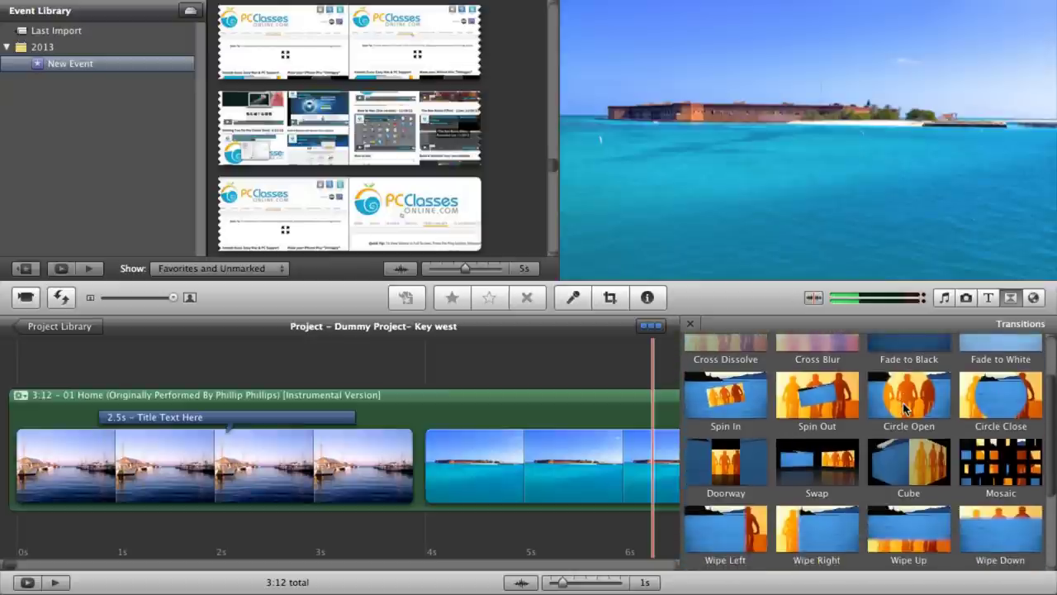
{"action": "scroll", "coordinate": [905, 408], "scroll_direction": "down", "scroll_amount": 1}
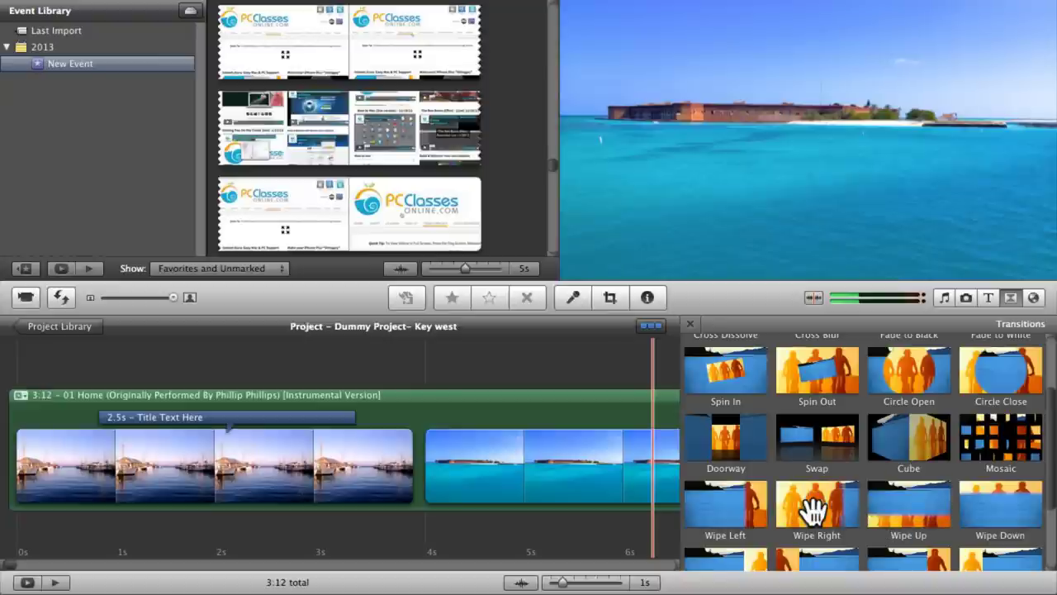
{"action": "scroll", "coordinate": [813, 510], "scroll_direction": "down", "scroll_amount": 2}
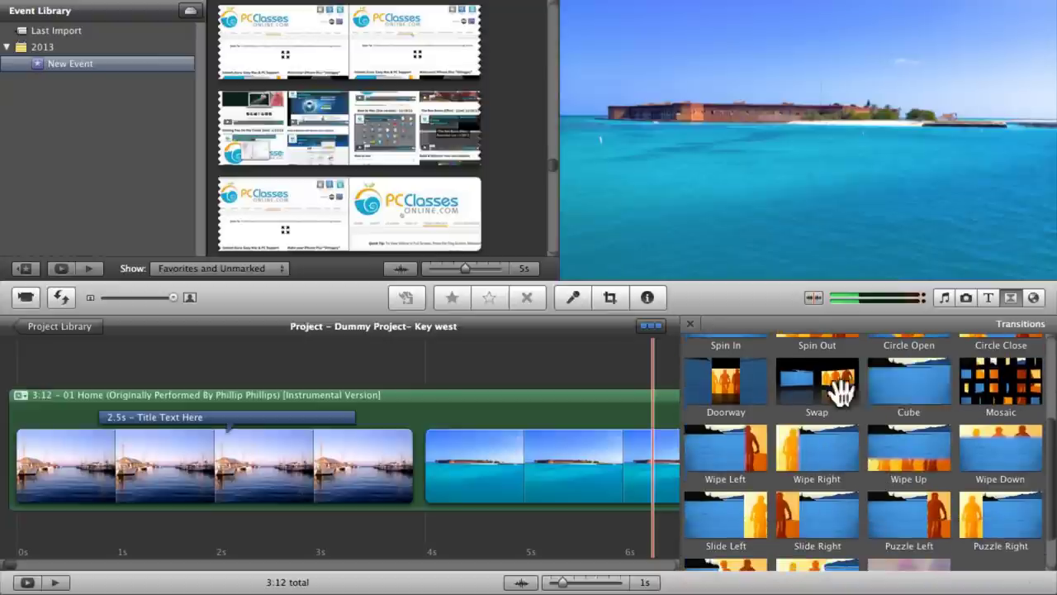
{"action": "scroll", "coordinate": [830, 528], "scroll_direction": "down", "scroll_amount": 2}
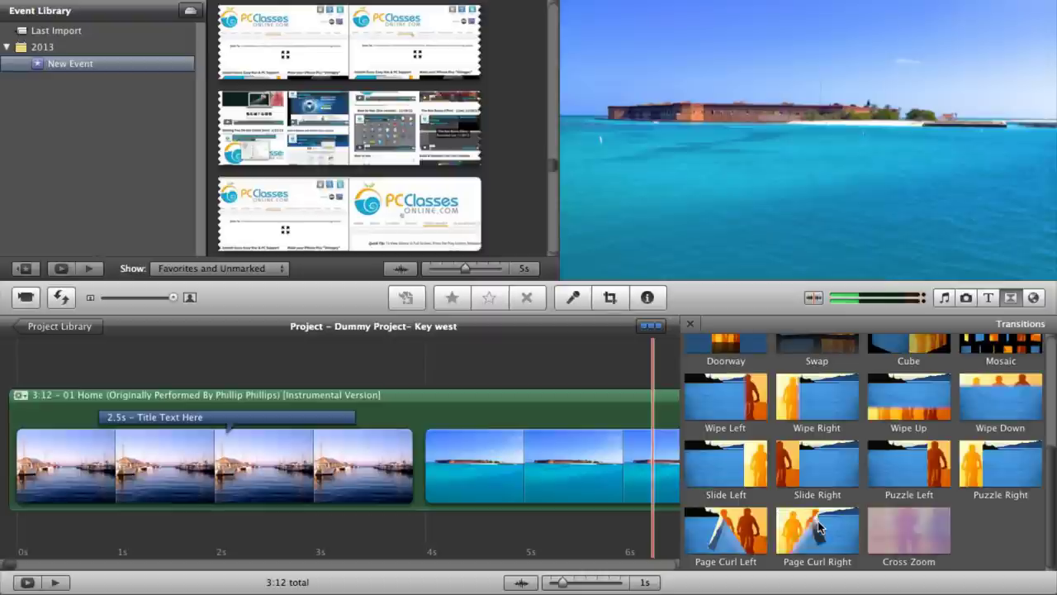
{"action": "scroll", "coordinate": [818, 522], "scroll_direction": "up", "scroll_amount": 5}
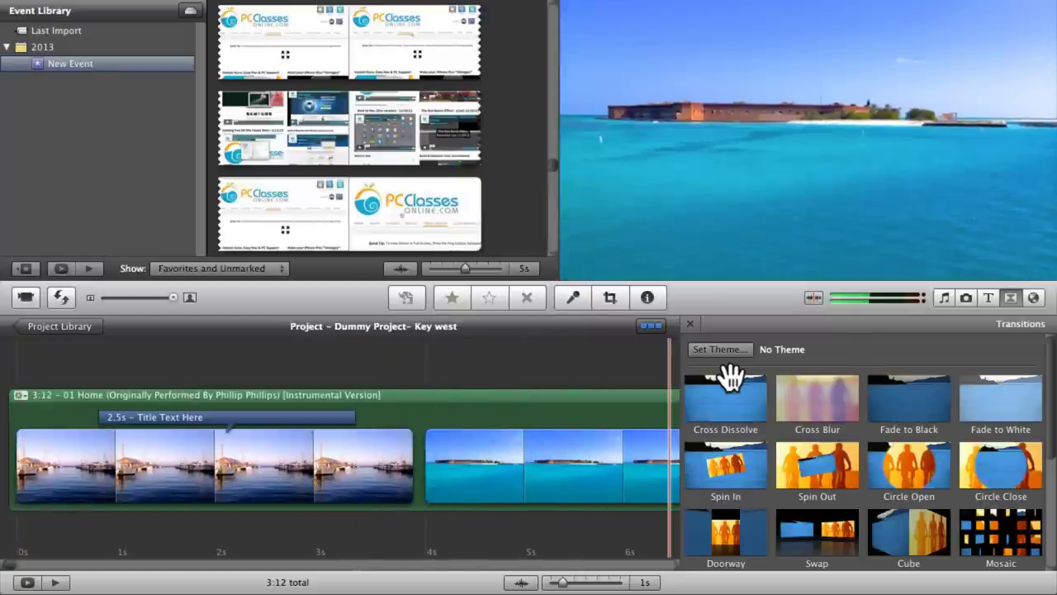
{"action": "left_click_drag", "start_coordinate": [729, 401], "coordinate": [415, 490]}
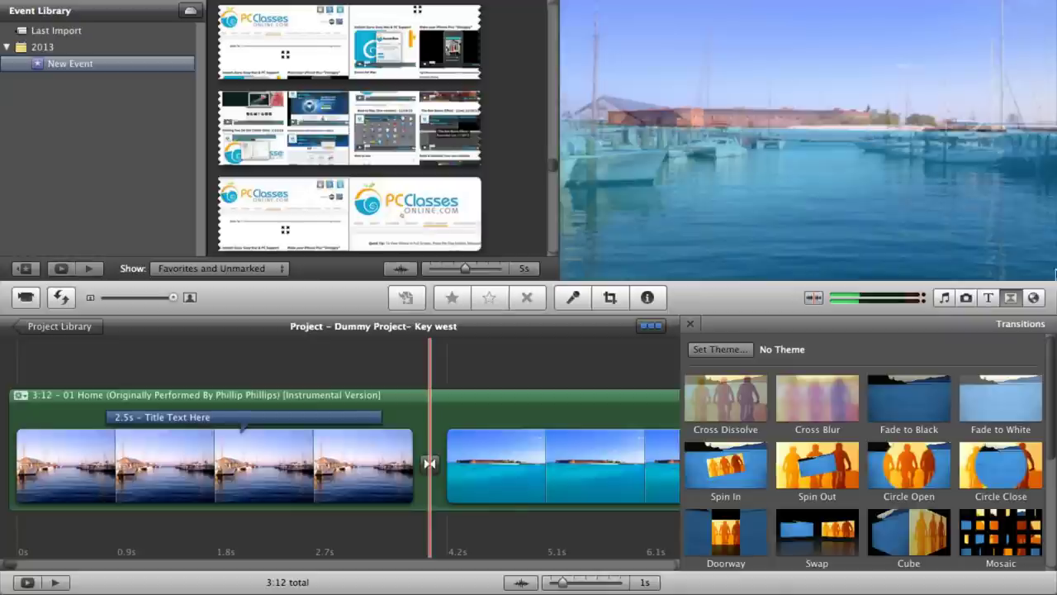
- Browse the maps and backgrounds and add an Old World Globe before the first photo of the project
{"action": "left_click", "coordinate": [1041, 302]}
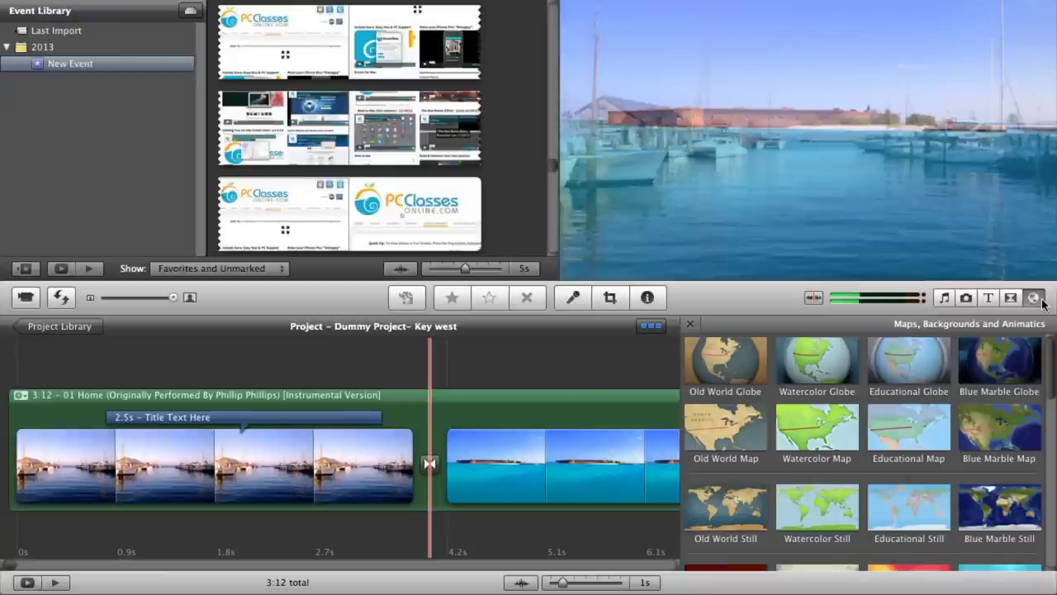
{"action": "scroll", "coordinate": [973, 469], "scroll_direction": "down", "scroll_amount": 2}
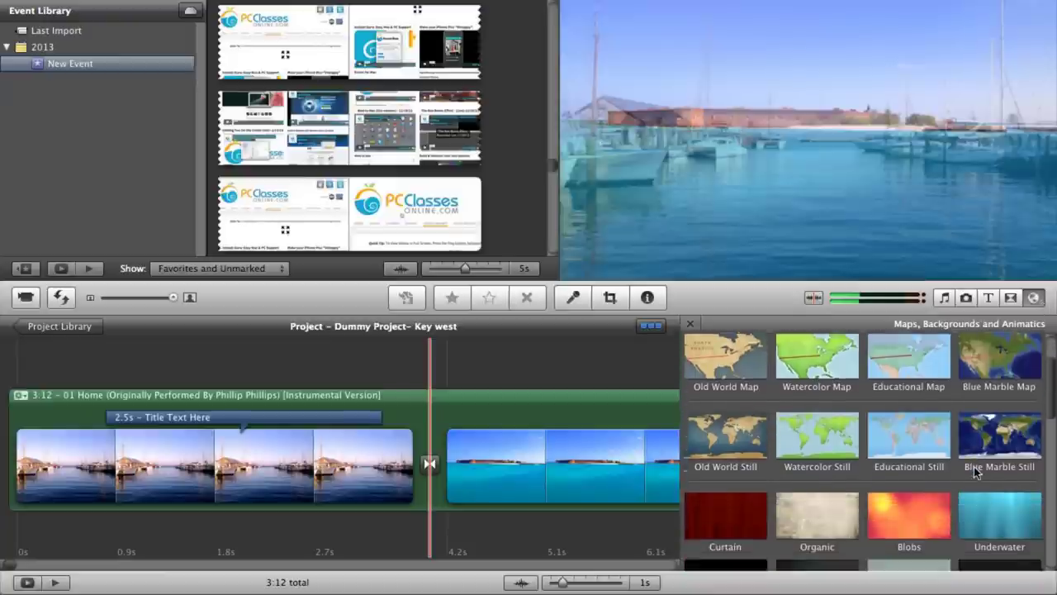
{"action": "scroll", "coordinate": [973, 469], "scroll_direction": "up", "scroll_amount": 2}
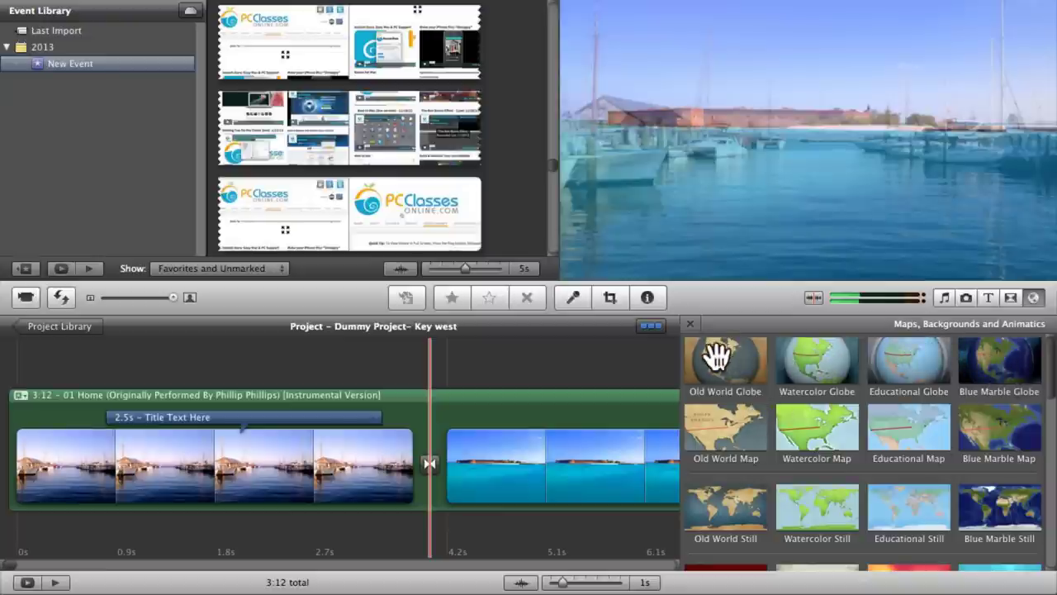
{"action": "left_click_drag", "start_coordinate": [734, 362], "coordinate": [25, 458]}
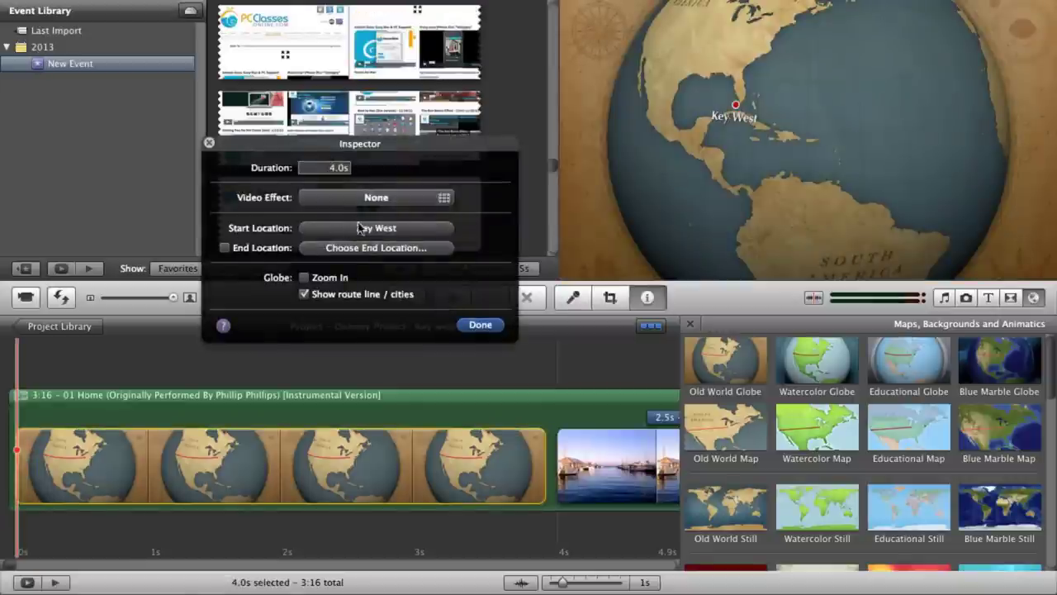
- Set the globe's start location to Abel Tasman National Park, New Zealand, and its end location to Key West, Florida, U.S.A
{"action": "left_click", "coordinate": [442, 228]}
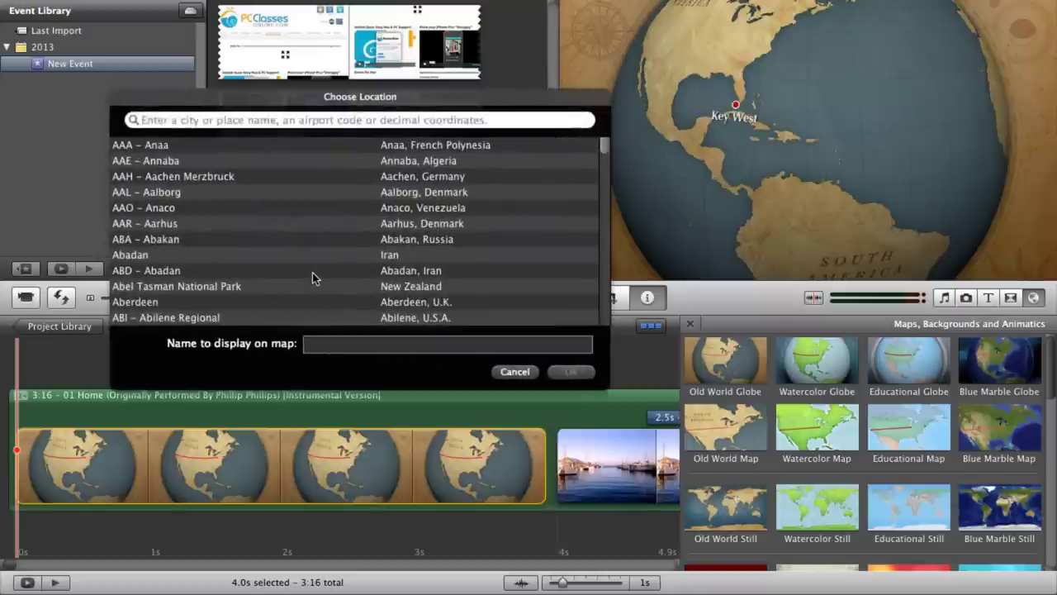
{"action": "left_click", "coordinate": [307, 288]}
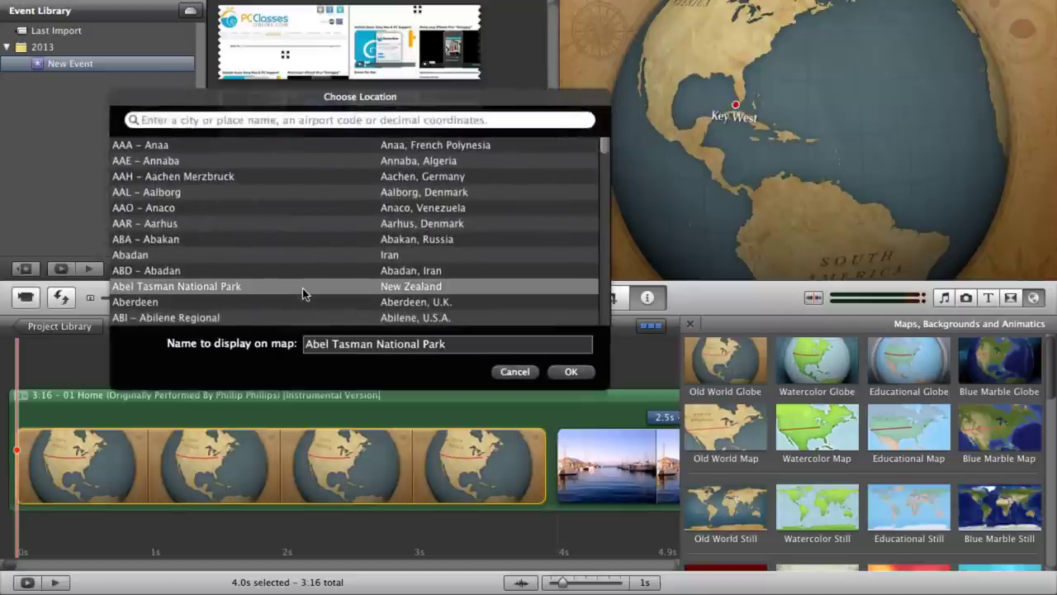
{"action": "left_click", "coordinate": [582, 378]}
{"action": "left_click", "coordinate": [337, 250]}
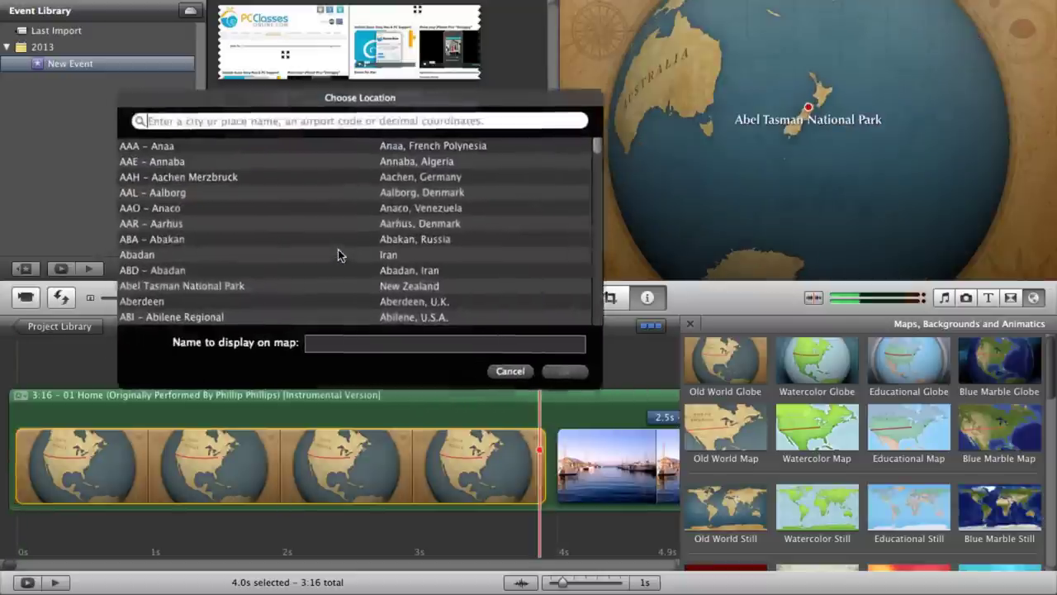
{"action": "type", "text": "key west"}
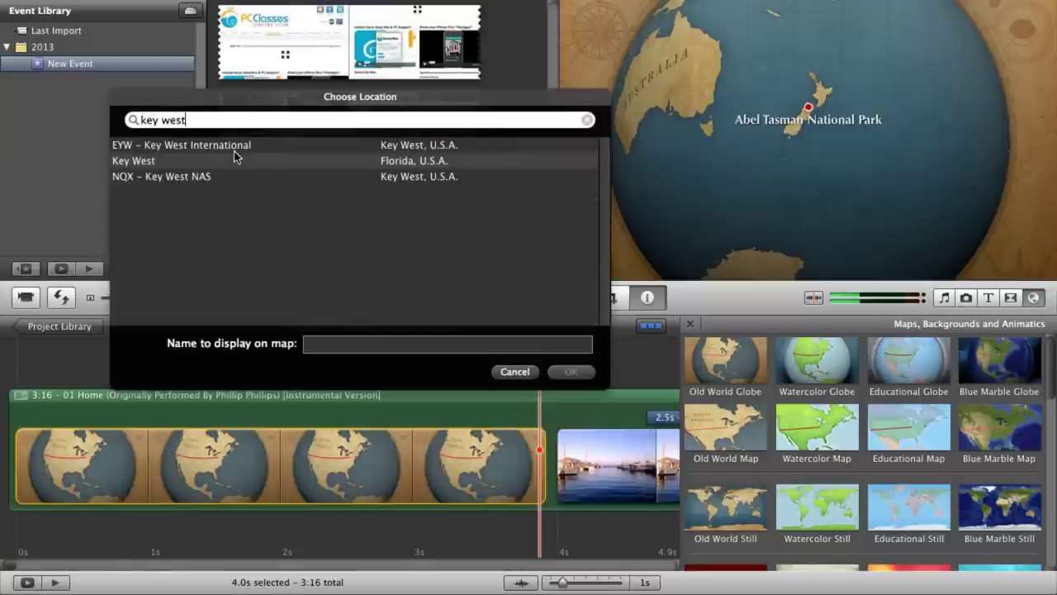
{"action": "left_click", "coordinate": [232, 162]}
{"action": "left_click", "coordinate": [575, 371]}
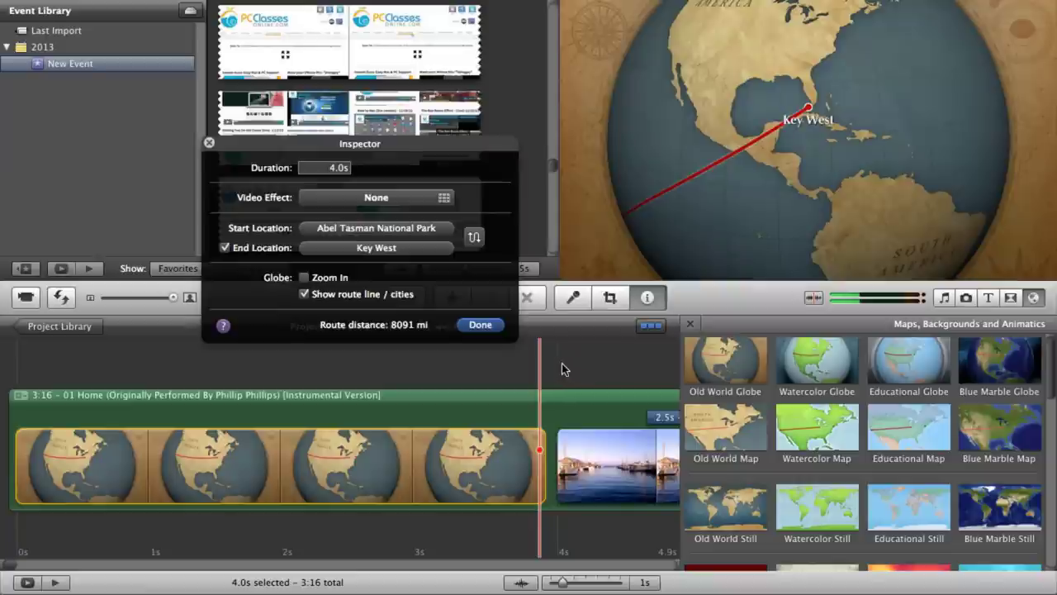
- Turn on Zoom In for the globe, close its settings and play the project from the beginning to preview the route animation
{"action": "left_click", "coordinate": [323, 279]}
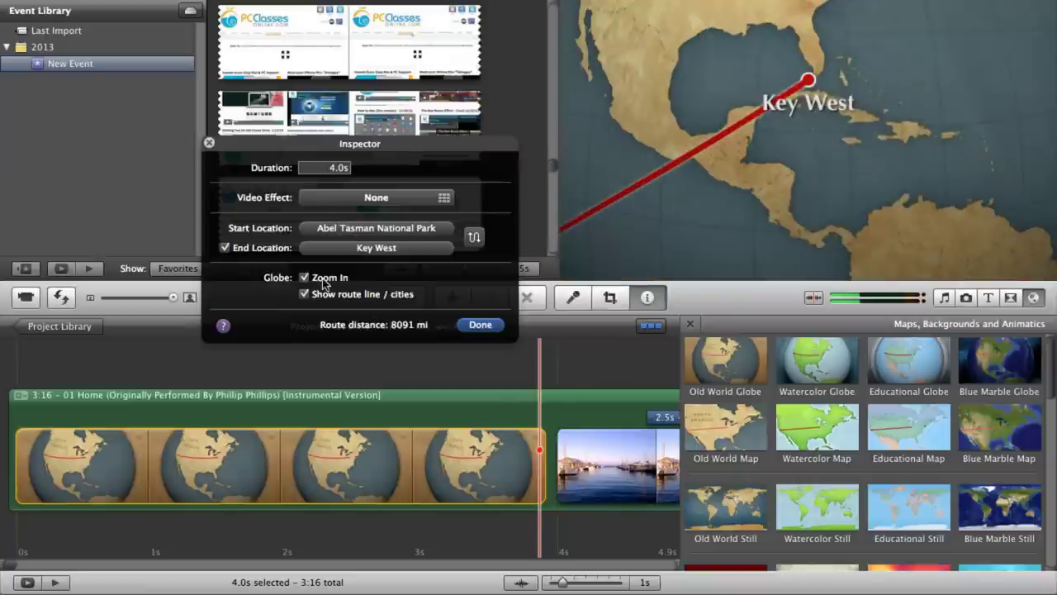
{"action": "left_click", "coordinate": [476, 324]}
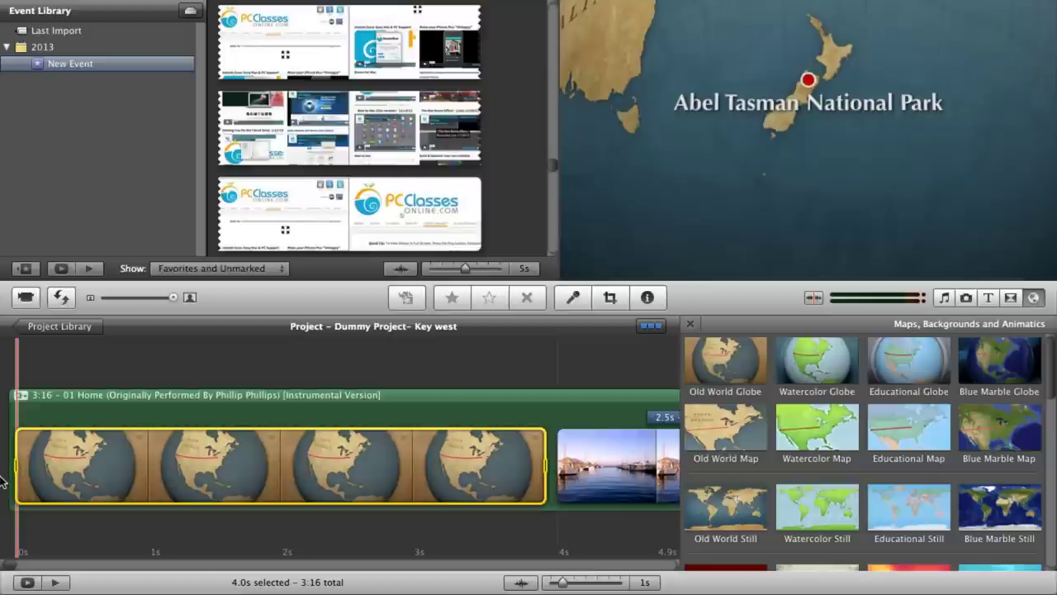
{"action": "key", "text": "space"}
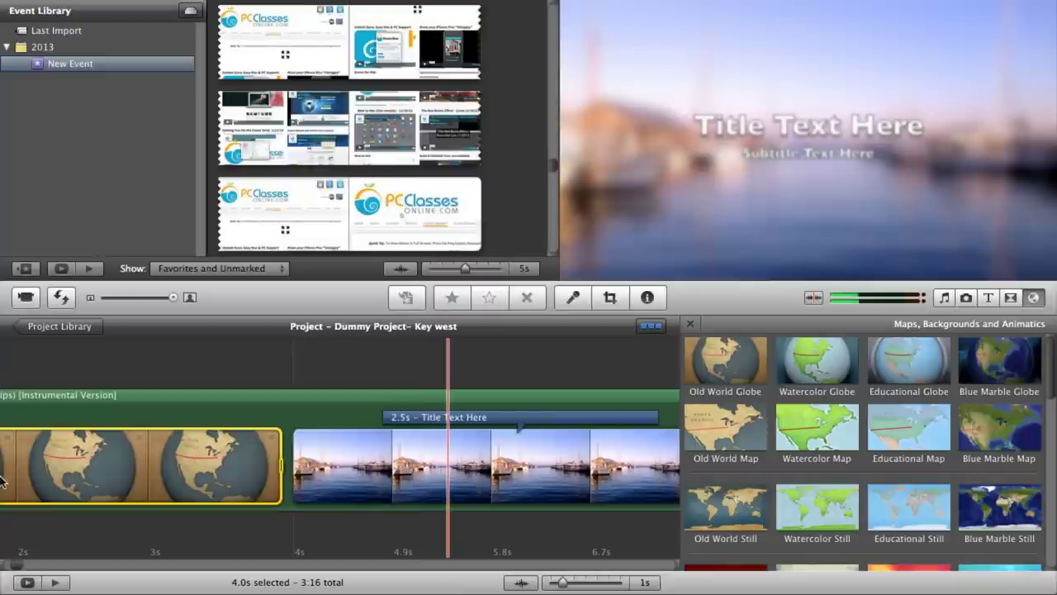
{"action": "left_click", "coordinate": [129, 343]}
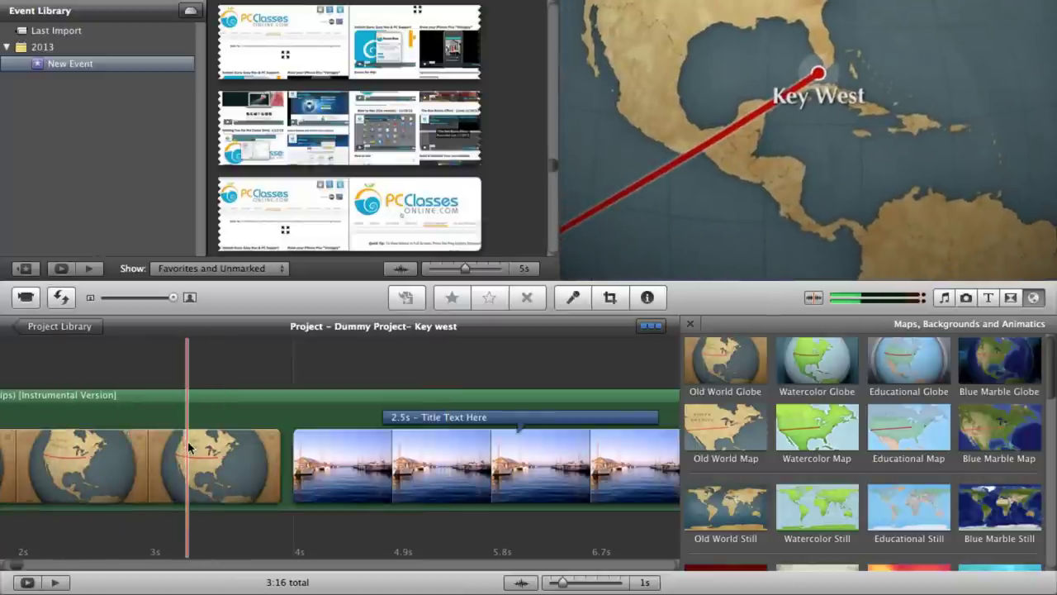
- Delete the Old World Globe clip from the start of the project
{"action": "left_click", "coordinate": [187, 440]}
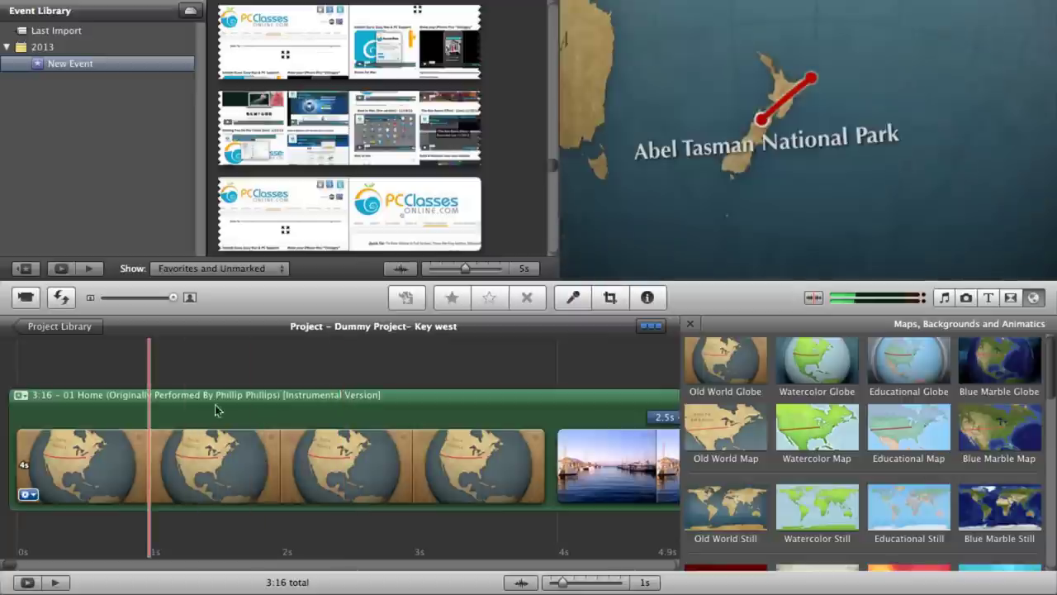
{"action": "left_click", "coordinate": [253, 473]}
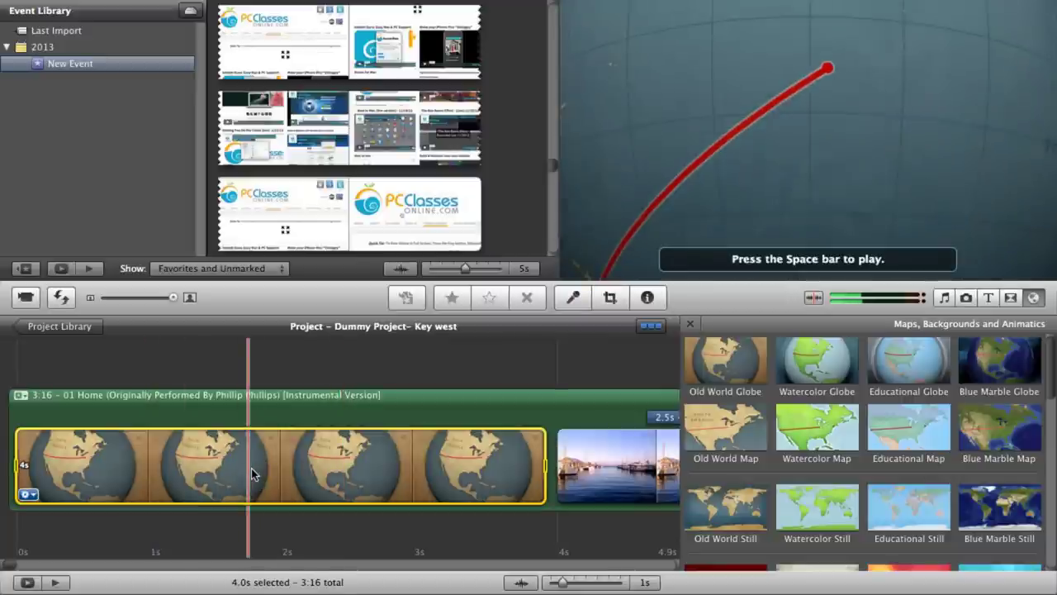
{"action": "key", "text": "Delete"}
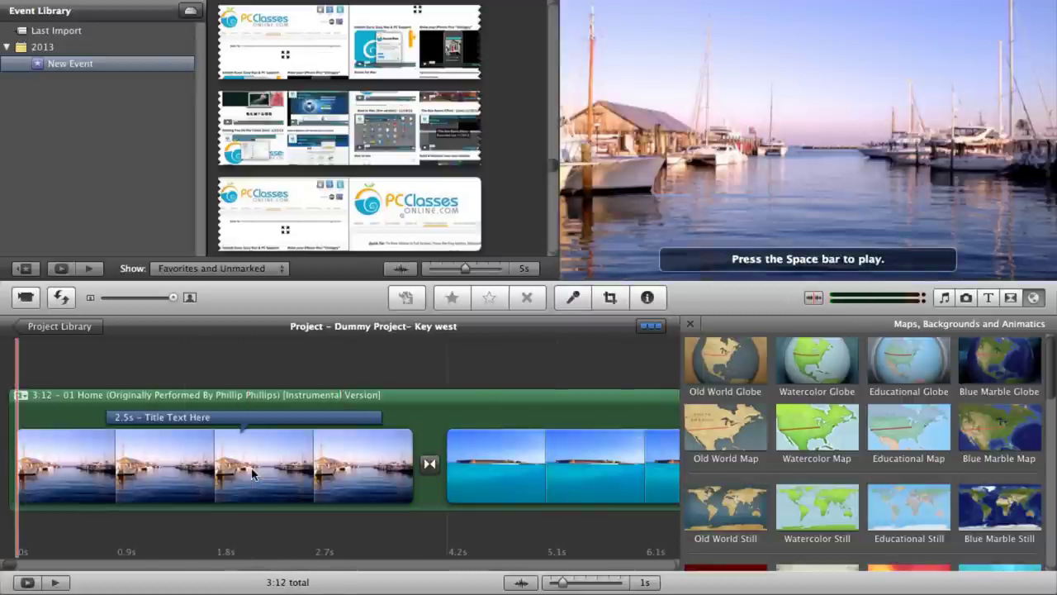
- Delete the Pull Focus title from the first photo and play the project from its beginning to preview the untitled opening
{"action": "left_click", "coordinate": [239, 417]}
{"action": "key", "text": "Delete"}
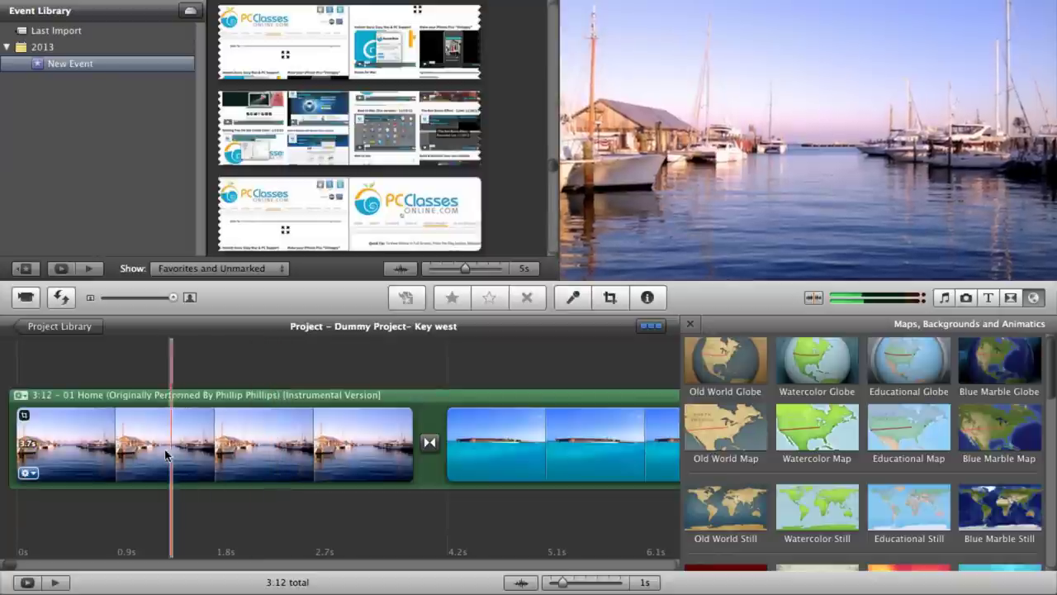
{"action": "left_click", "coordinate": [85, 440]}
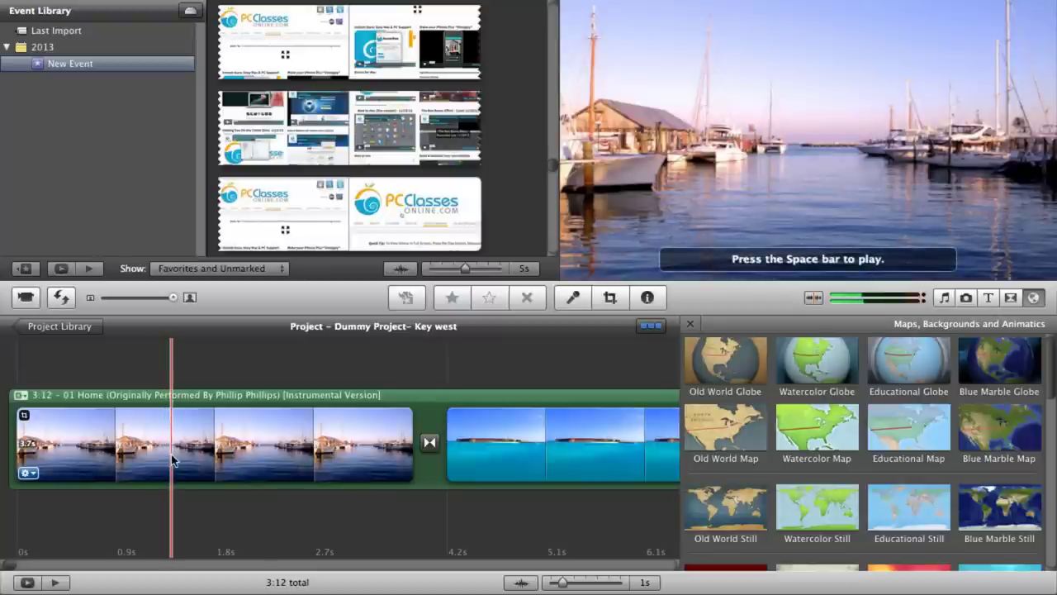
{"action": "key", "text": "backslash"}
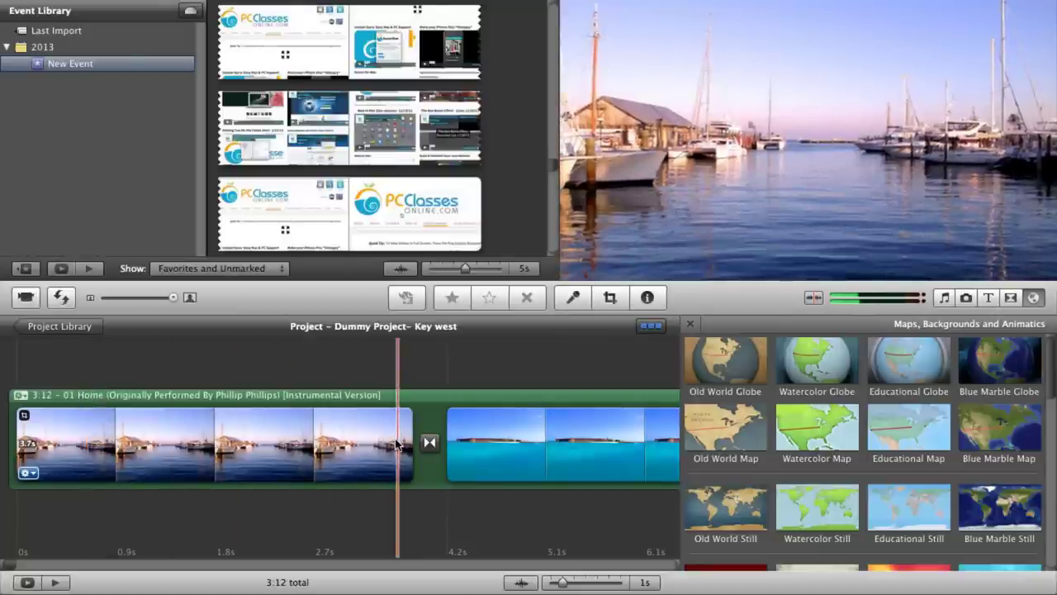
{"action": "left_click", "coordinate": [637, 507]}
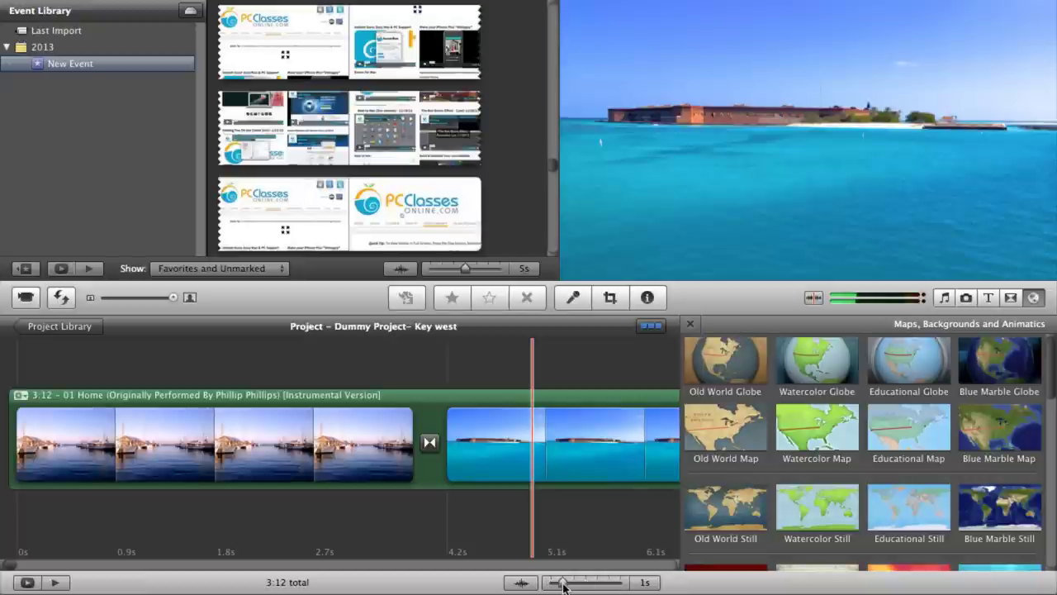
- Set the project filmstrip scale to 5 s per thumbnail so more photos fit in view
{"action": "left_click_drag", "start_coordinate": [568, 586], "coordinate": [591, 588]}
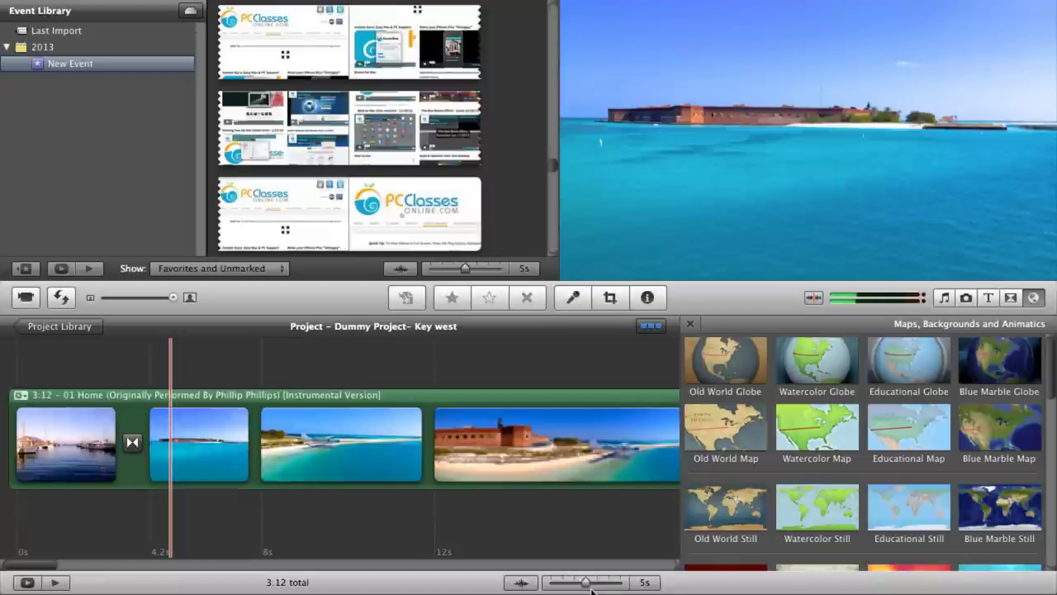
{"action": "left_click_drag", "start_coordinate": [591, 588], "coordinate": [613, 588]}
{"action": "mouse_move", "coordinate": [609, 587]}
{"action": "left_mouse_down"}
{"action": "mouse_move", "coordinate": [538, 584]}
{"action": "mouse_move", "coordinate": [597, 587]}
{"action": "left_mouse_up"}
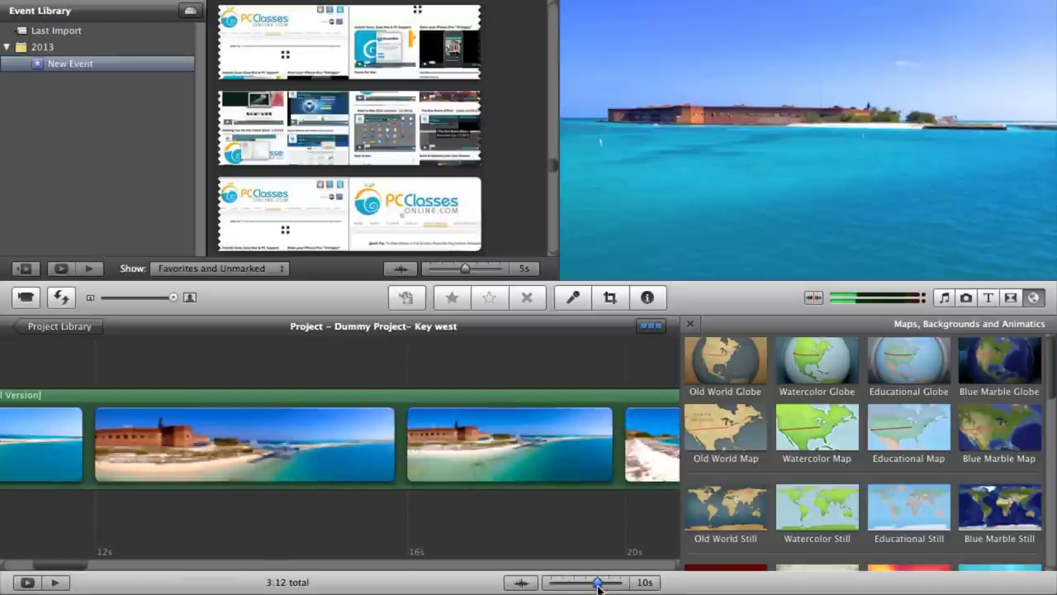
{"action": "left_click_drag", "start_coordinate": [599, 586], "coordinate": [587, 586]}
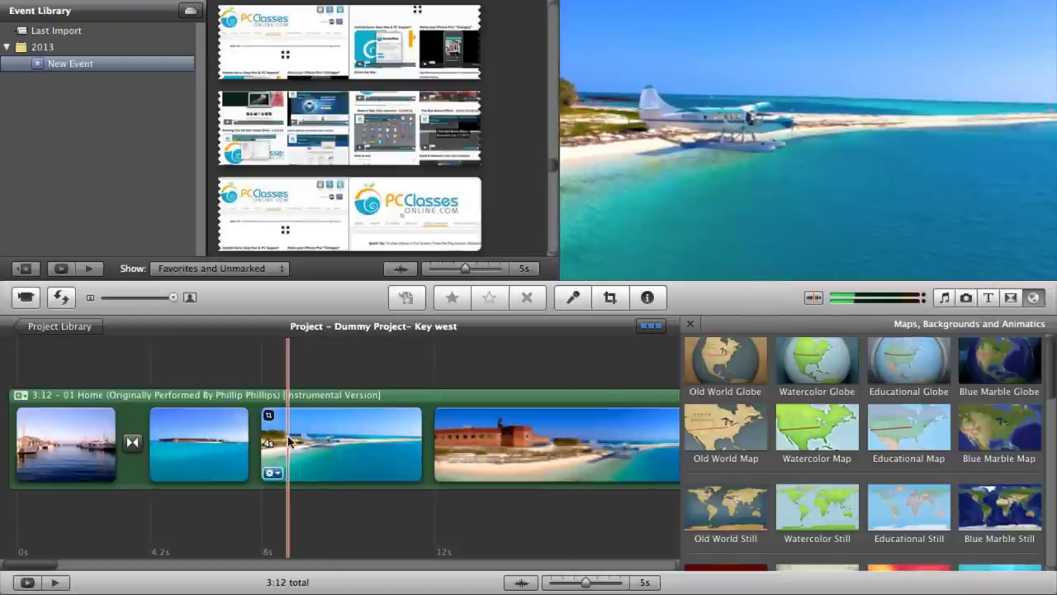
- Preview the slideshow from the third photo and again from its beginning, and select the background music track
{"action": "key", "text": "space"}
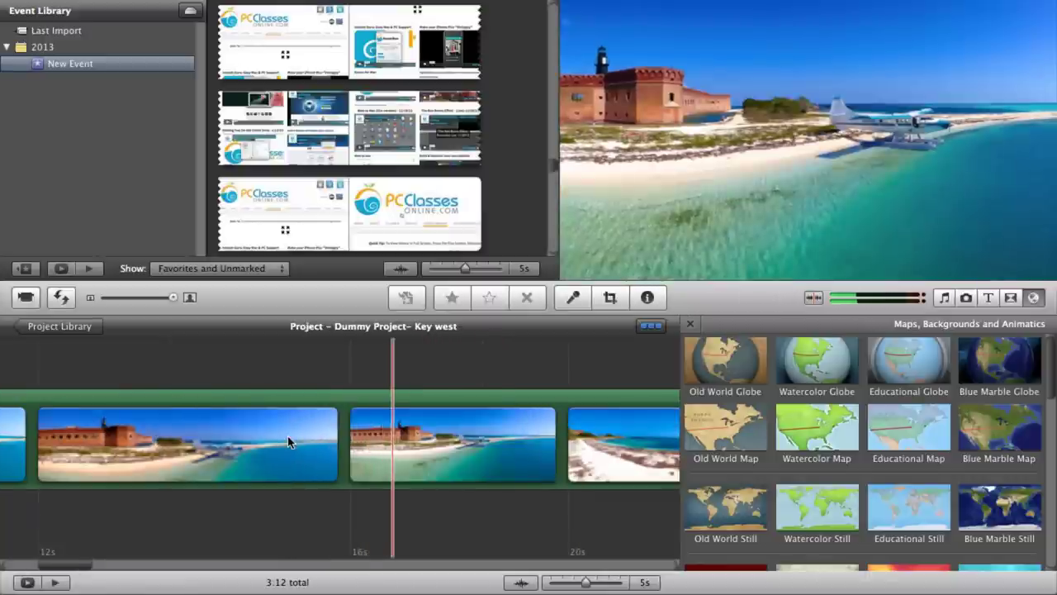
{"action": "scroll", "coordinate": [288, 442], "scroll_direction": "left", "scroll_amount": 10}
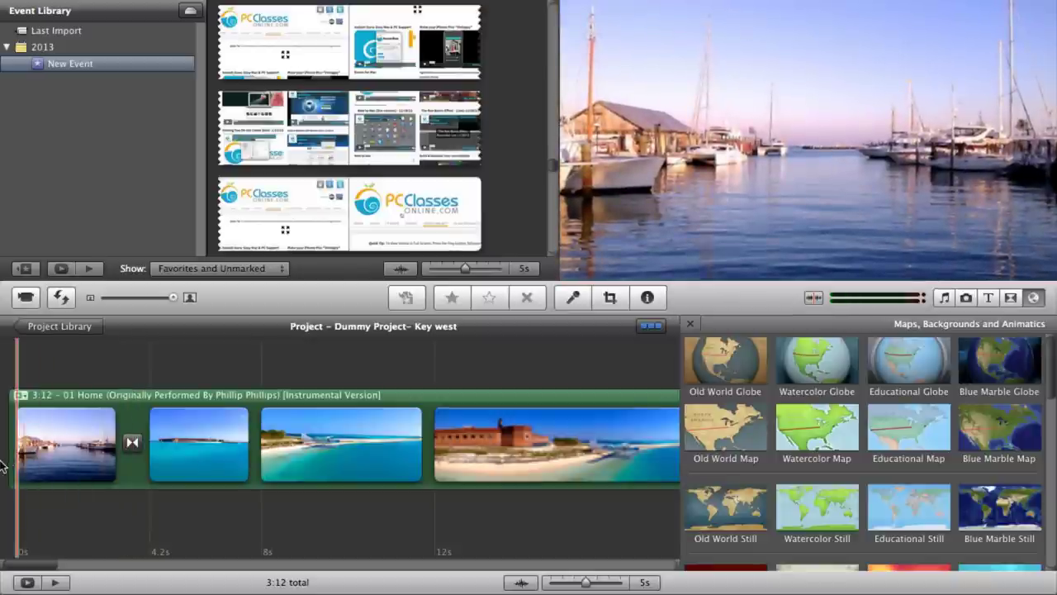
{"action": "key", "text": "space"}
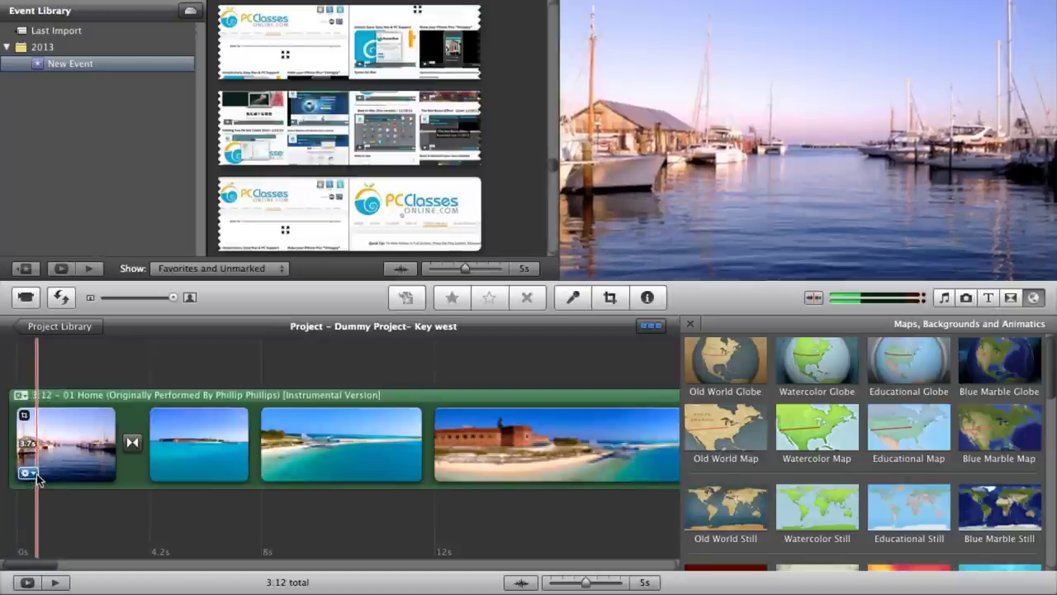
{"action": "left_click", "coordinate": [76, 397]}
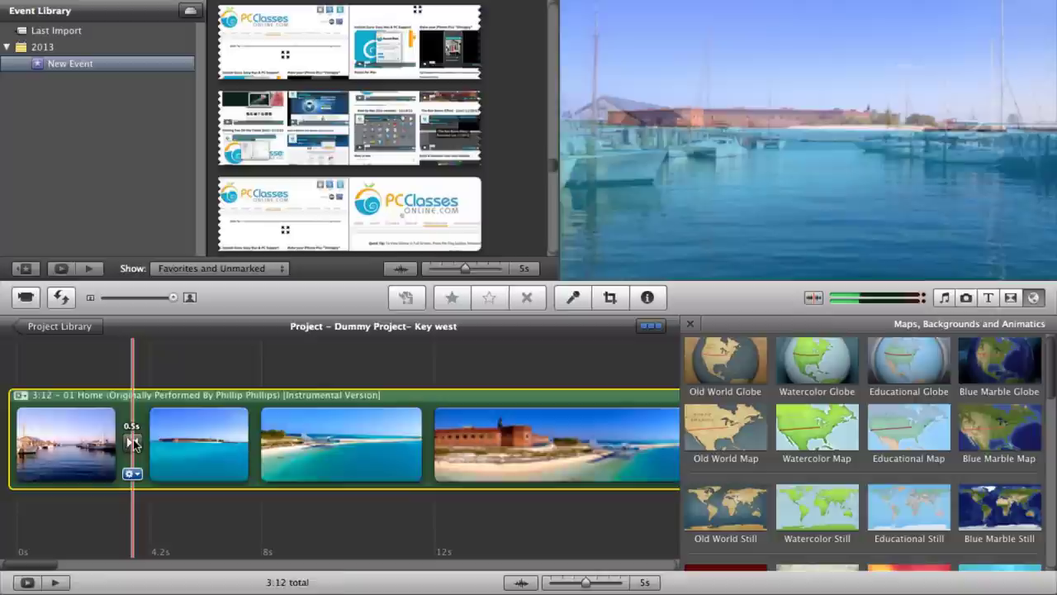
{"action": "left_click", "coordinate": [133, 443]}
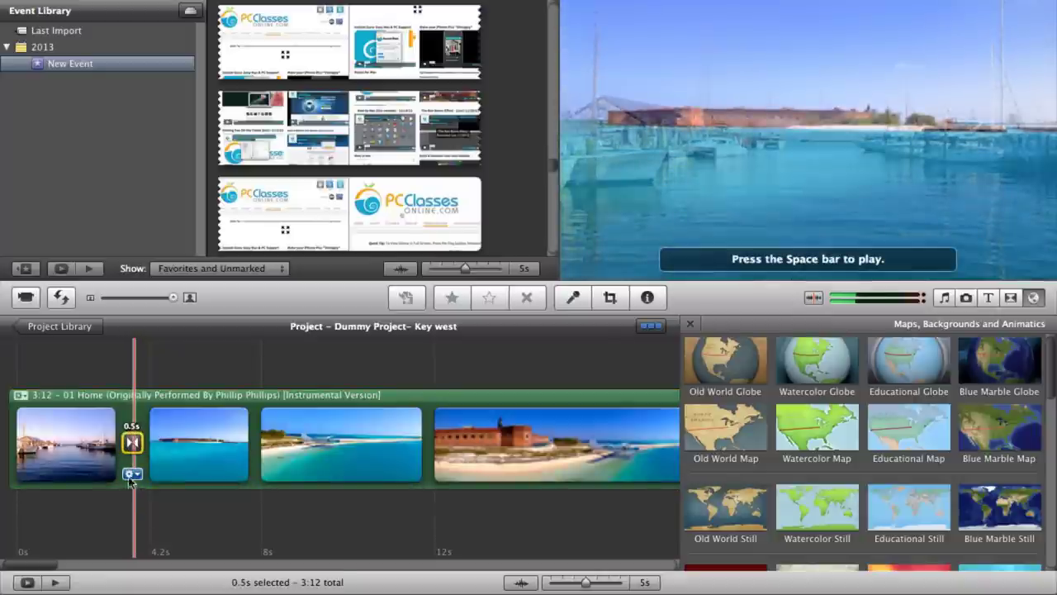
{"action": "left_click", "coordinate": [60, 456]}
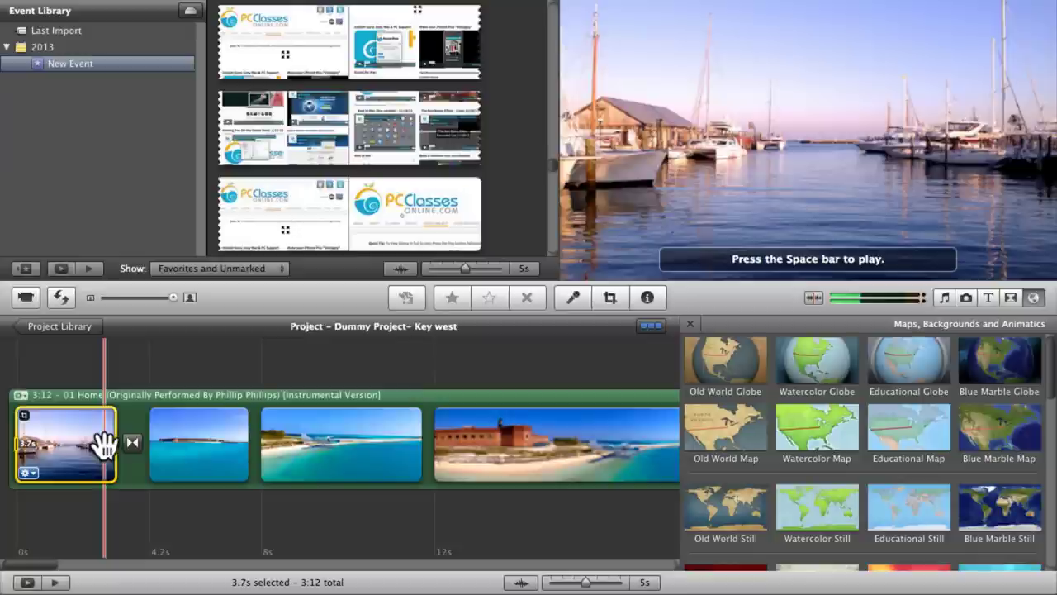
{"action": "left_click", "coordinate": [28, 473]}
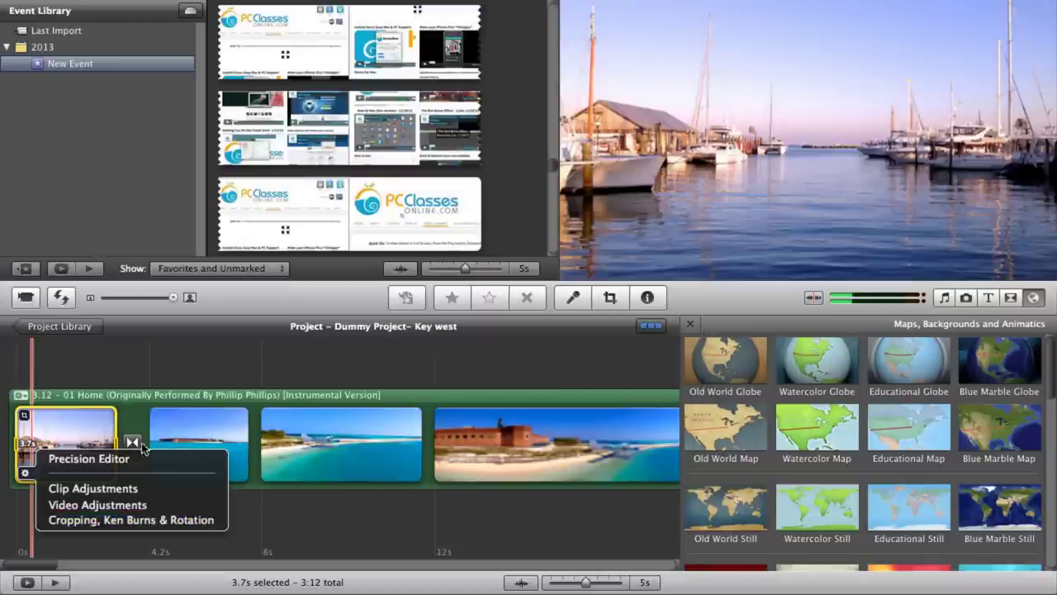
{"action": "left_click", "coordinate": [118, 401]}
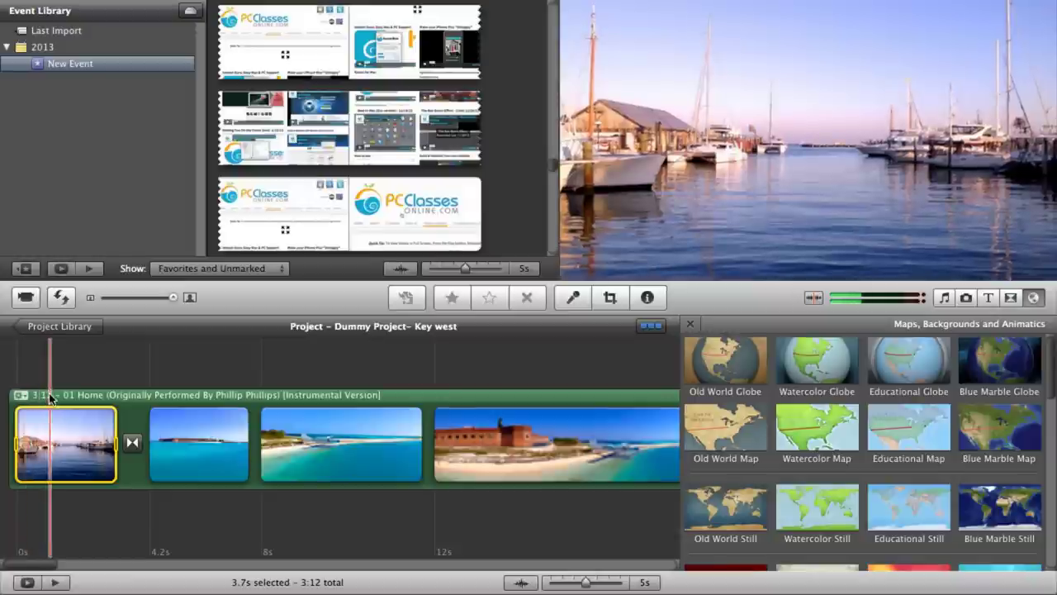
- Trim the silent opening off the background music track with the Clip Trimmer, so the song starts just before its audible waveform
{"action": "left_click", "coordinate": [22, 397]}
{"action": "left_click", "coordinate": [22, 397]}
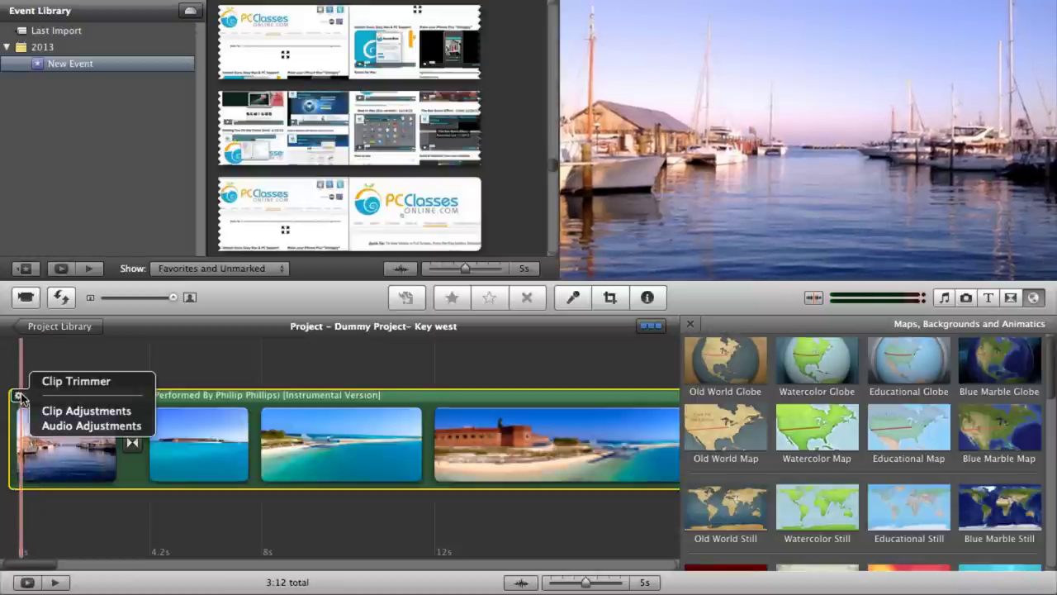
{"action": "left_click", "coordinate": [65, 382]}
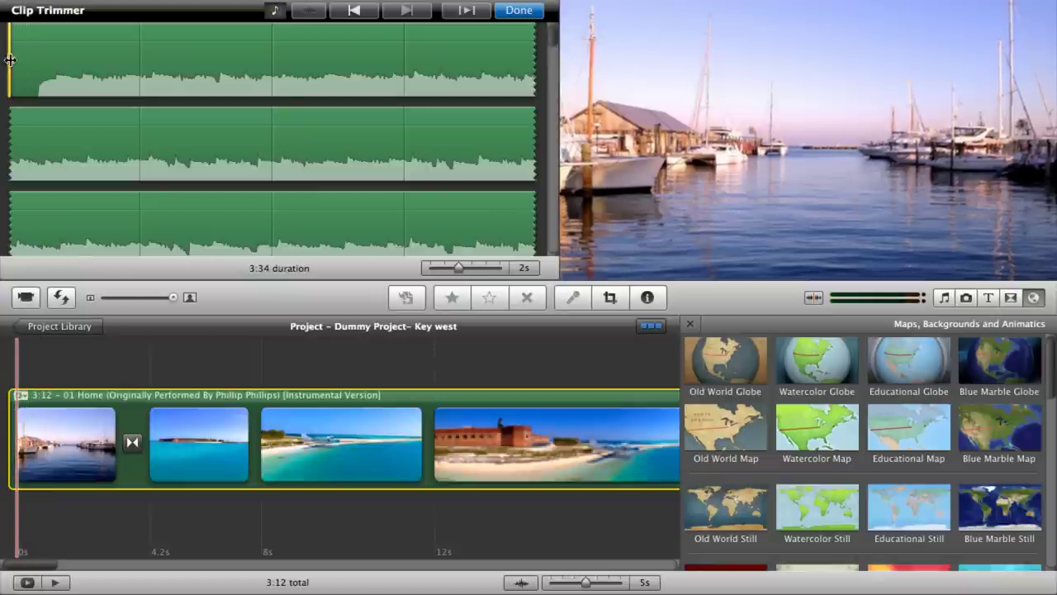
{"action": "left_click_drag", "start_coordinate": [17, 61], "coordinate": [33, 62]}
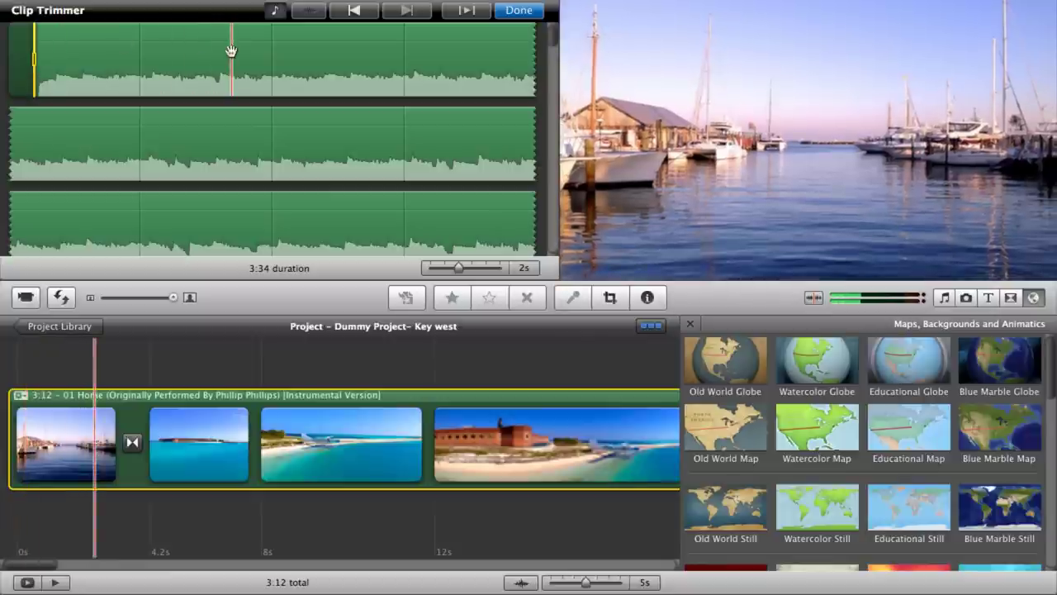
{"action": "left_click", "coordinate": [519, 11]}
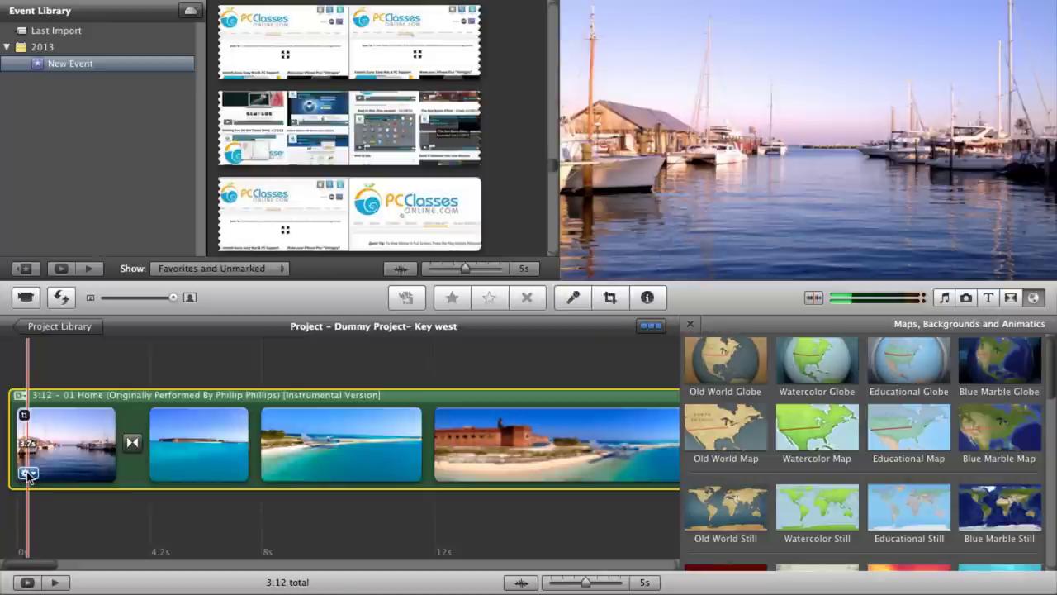
- Set the duration of the first photo to 8 seconds, without applying it to all stills
{"action": "left_click", "coordinate": [27, 473]}
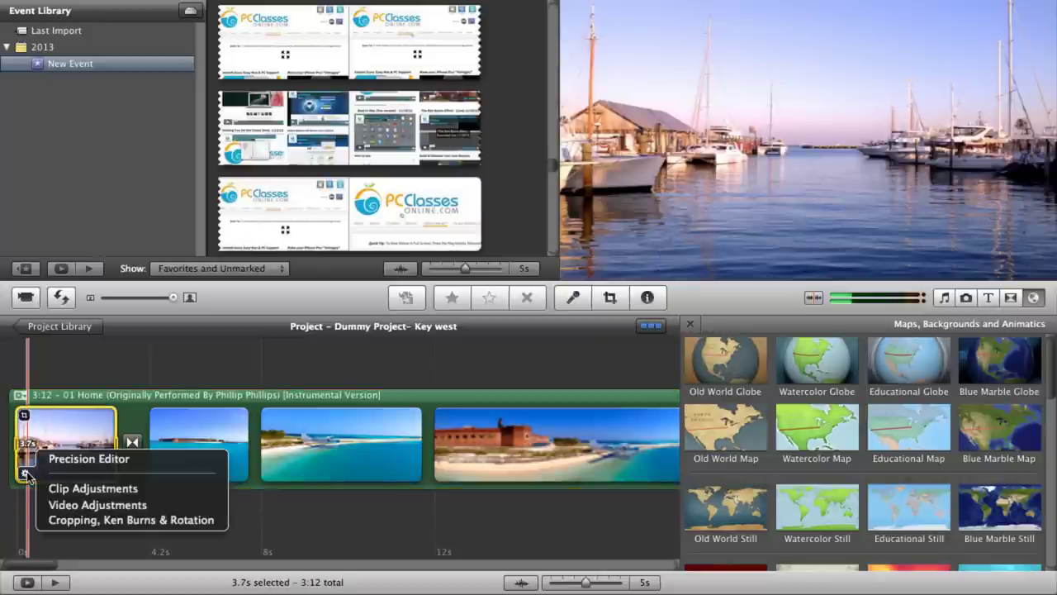
{"action": "left_click", "coordinate": [144, 489]}
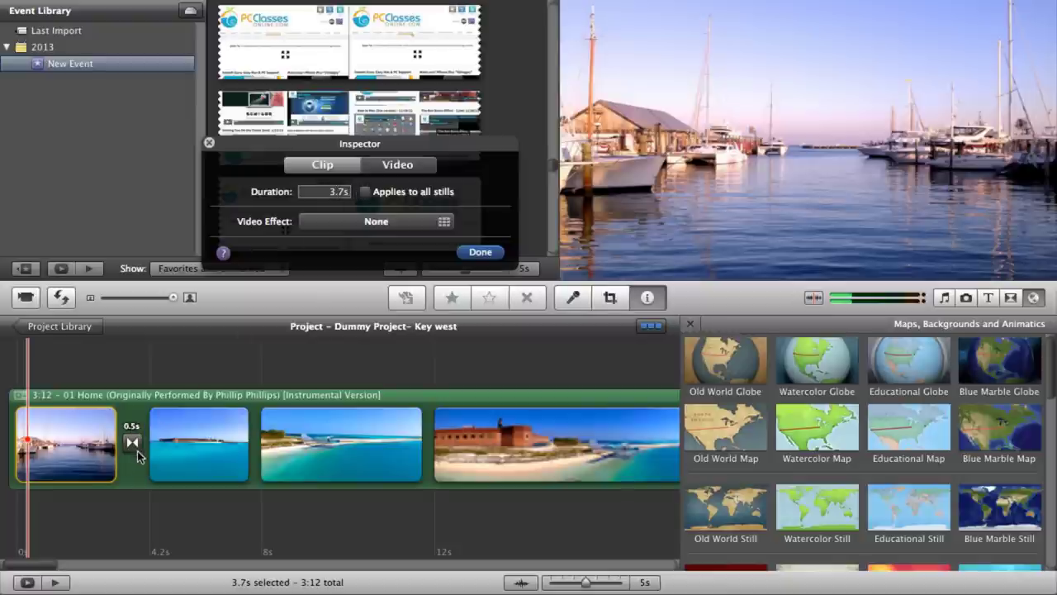
{"action": "left_click", "coordinate": [322, 195]}
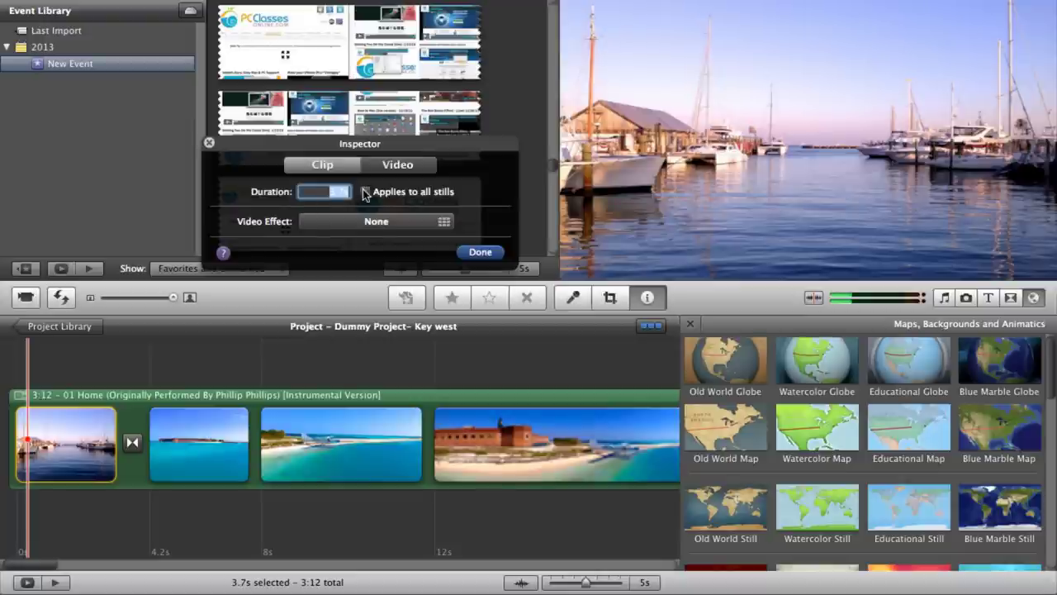
{"action": "type", "text": "8"}
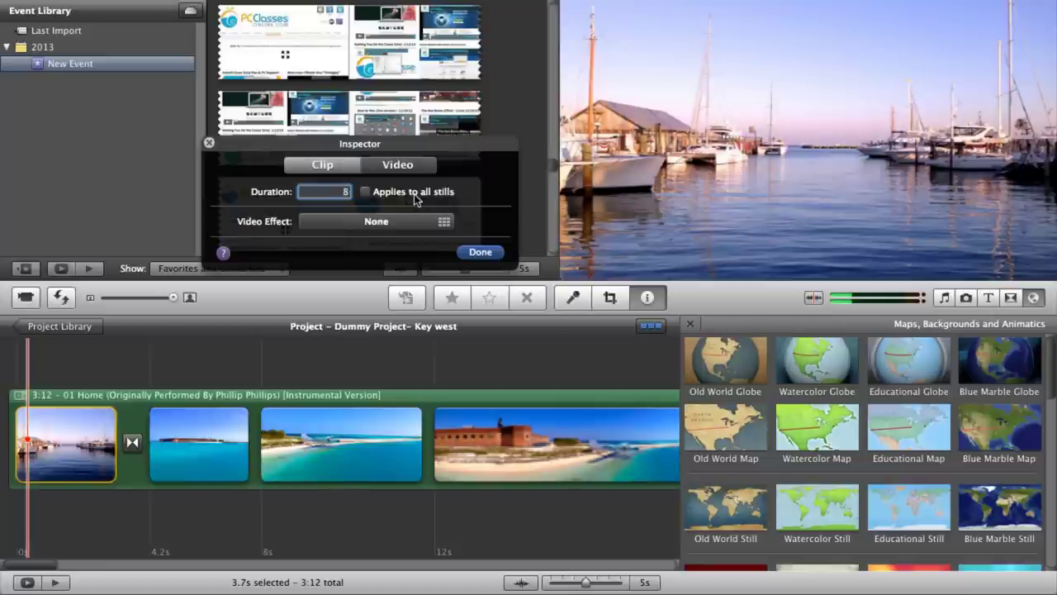
{"action": "left_click", "coordinate": [481, 252]}
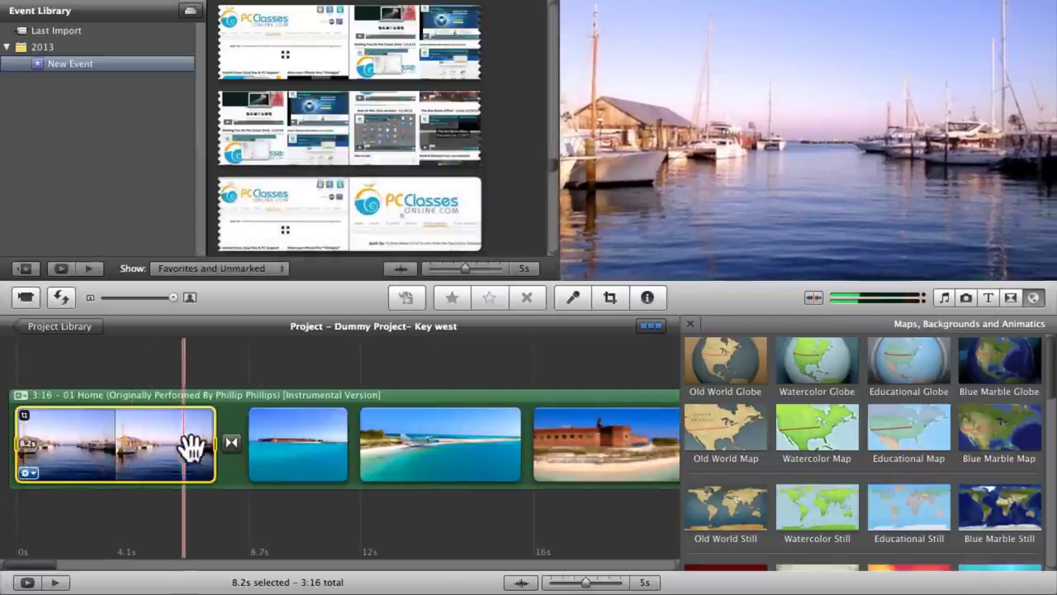
- Examine how the available video effects, such as Heat Wave, look on the first photo and leave its effect at None
{"action": "left_click", "coordinate": [25, 475]}
{"action": "left_click", "coordinate": [93, 488]}
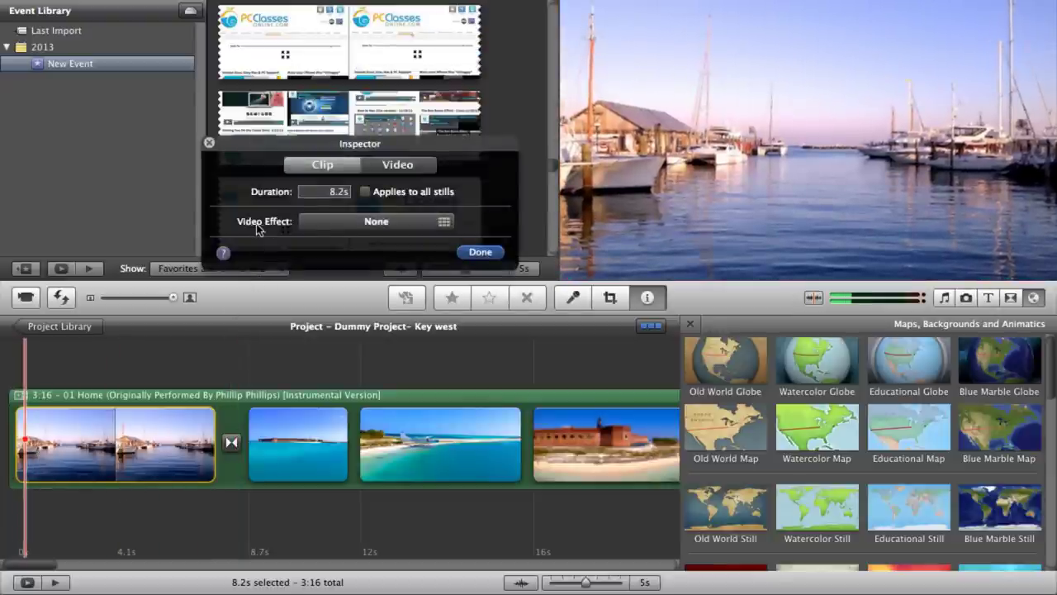
{"action": "left_click", "coordinate": [345, 220]}
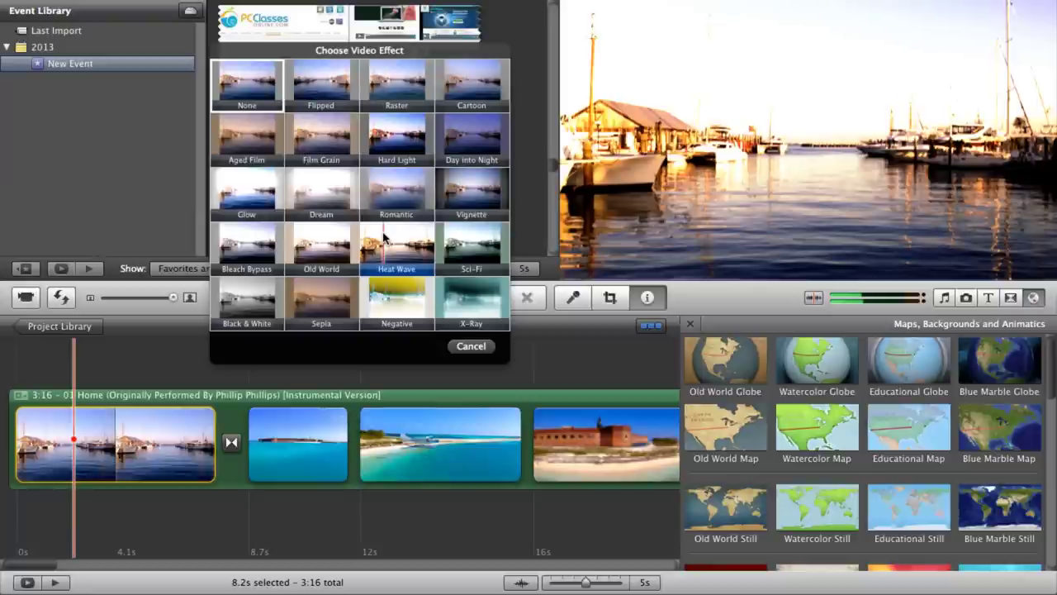
{"action": "left_click", "coordinate": [460, 348]}
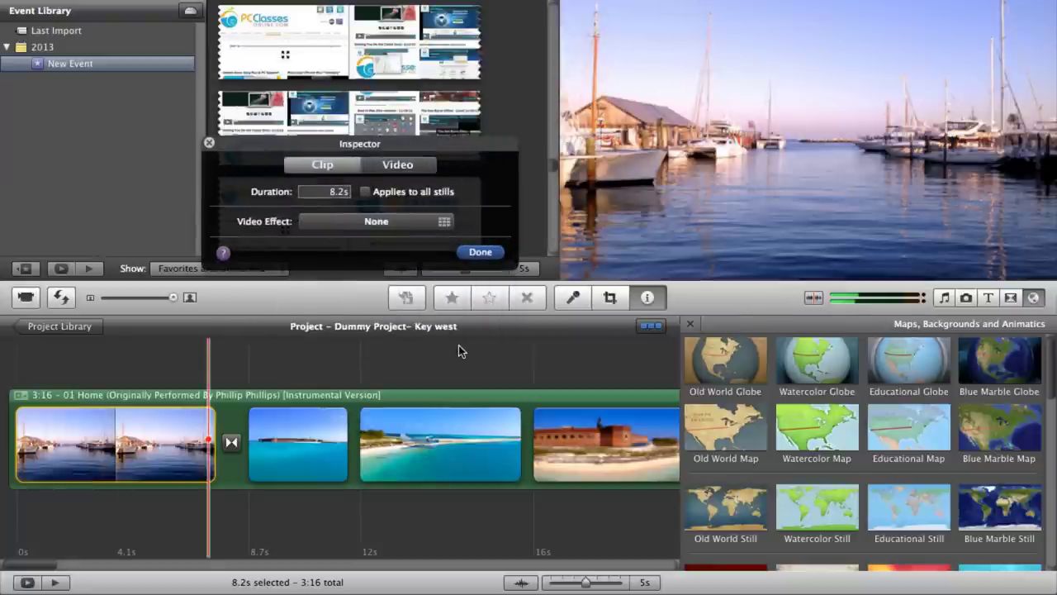
{"action": "left_click", "coordinate": [487, 252]}
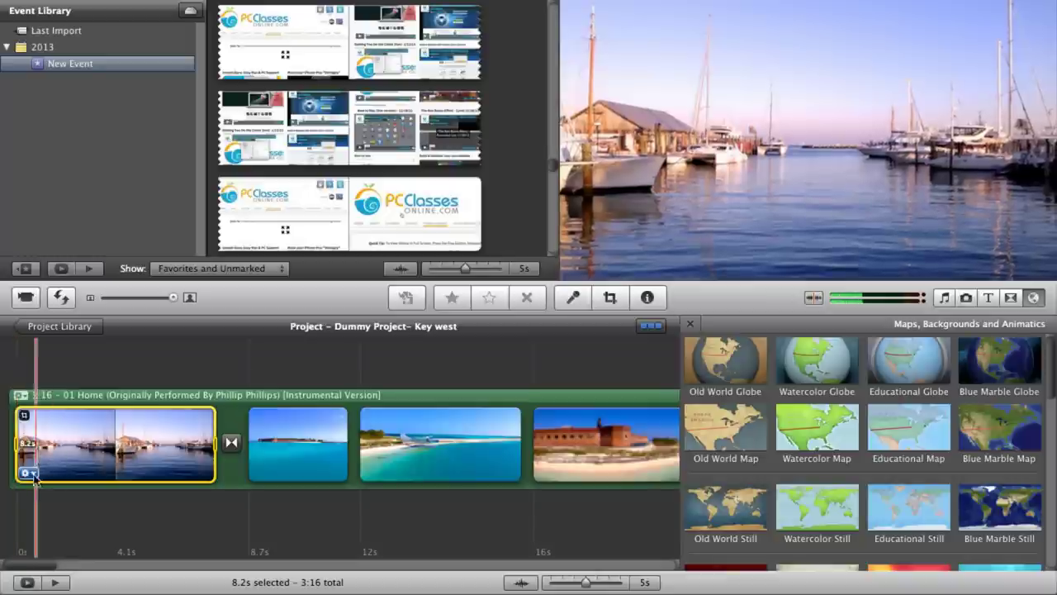
- Adjust the first photo's video settings to 4% contrast and 128% saturation
{"action": "left_click", "coordinate": [25, 473]}
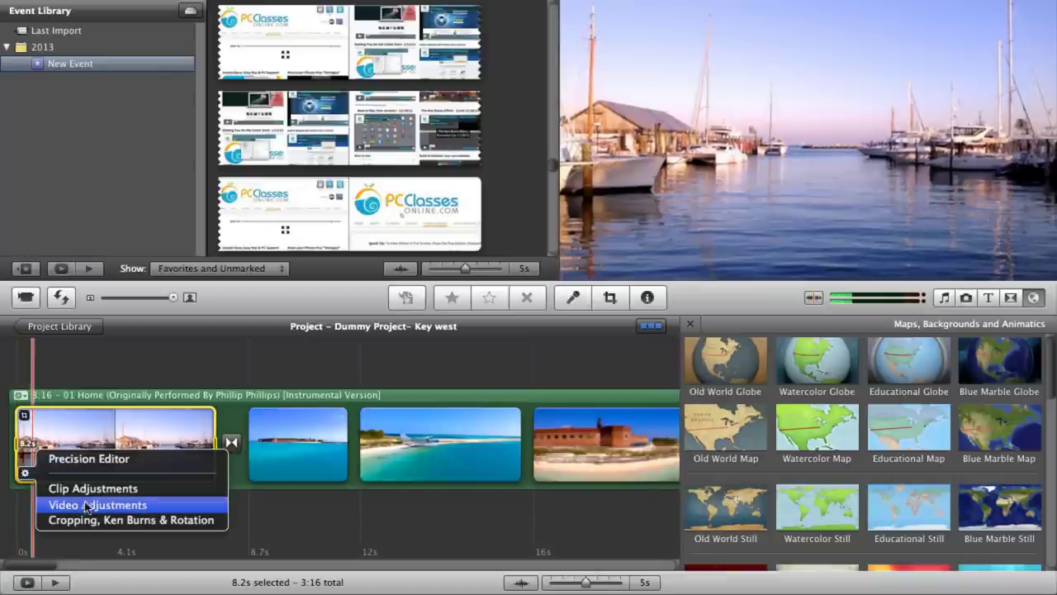
{"action": "left_click", "coordinate": [111, 505]}
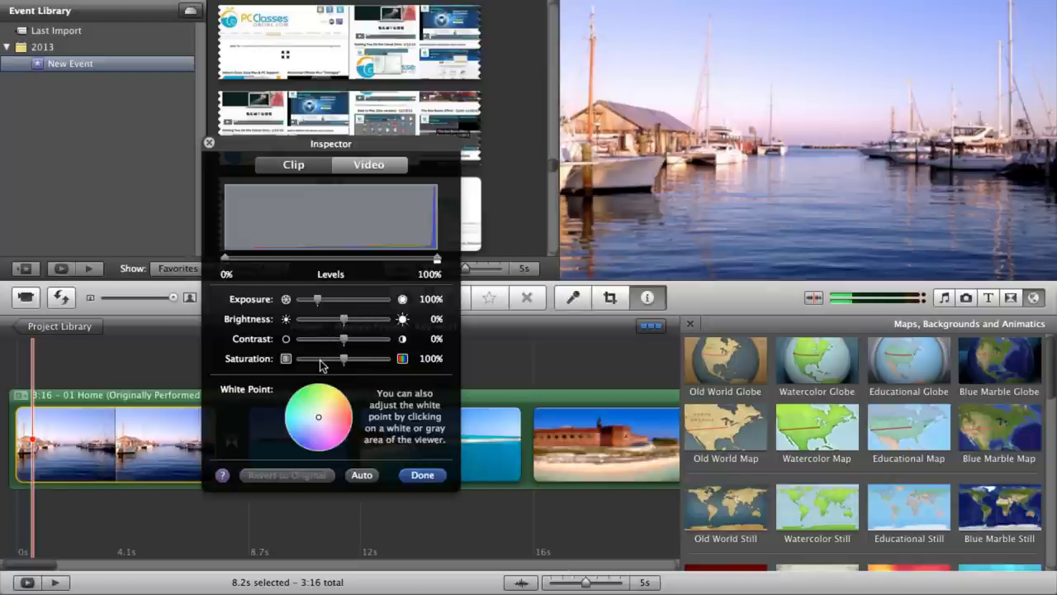
{"action": "mouse_move", "coordinate": [344, 340]}
{"action": "left_mouse_down"}
{"action": "mouse_move", "coordinate": [405, 342]}
{"action": "mouse_move", "coordinate": [319, 341]}
{"action": "mouse_move", "coordinate": [347, 343]}
{"action": "left_mouse_up"}
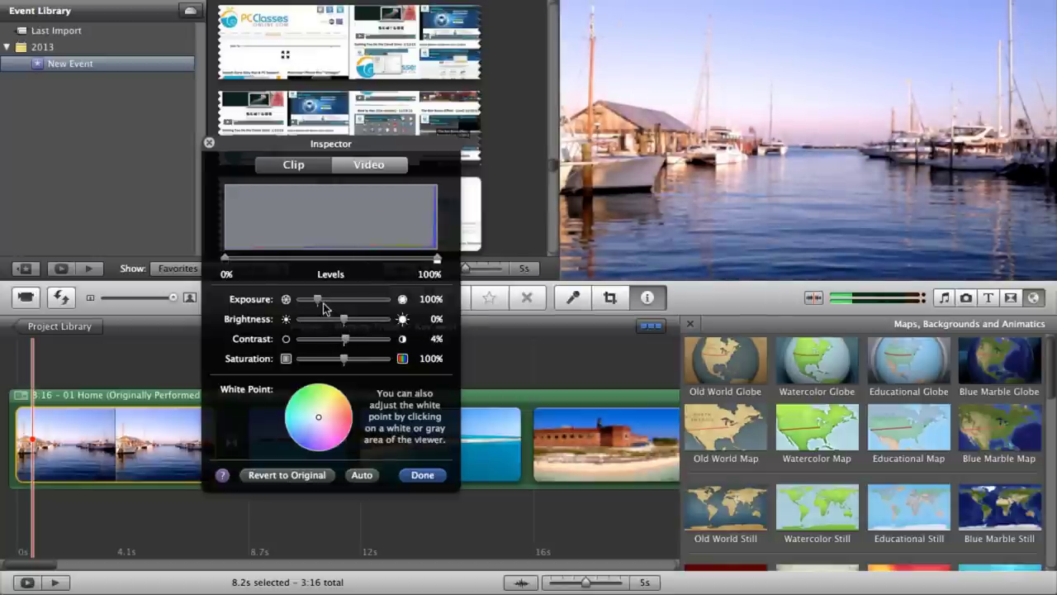
{"action": "mouse_move", "coordinate": [344, 359]}
{"action": "left_mouse_down"}
{"action": "mouse_move", "coordinate": [370, 364]}
{"action": "mouse_move", "coordinate": [345, 364]}
{"action": "mouse_move", "coordinate": [357, 364]}
{"action": "left_mouse_up"}
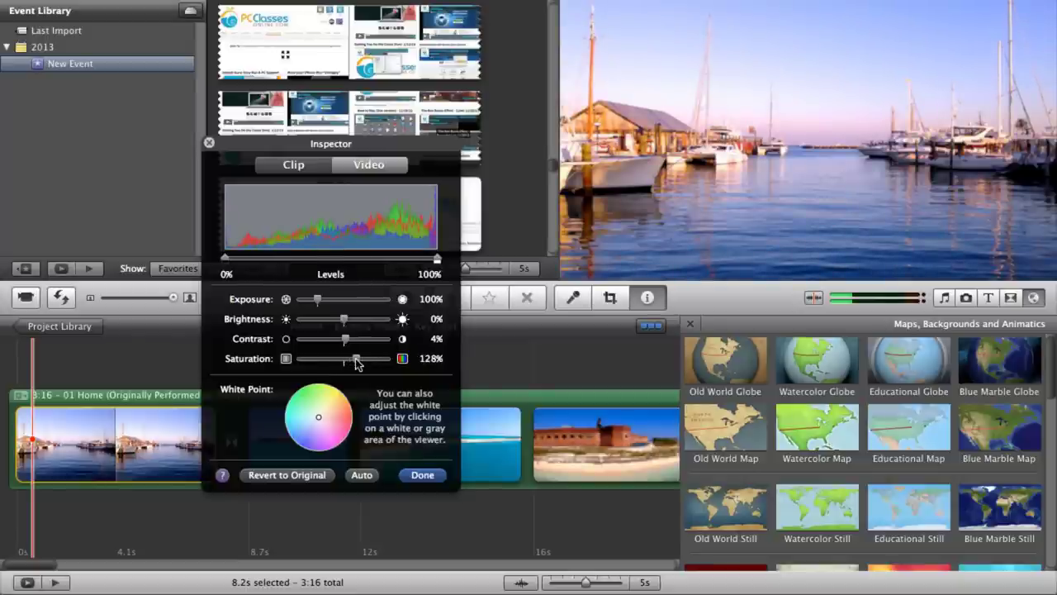
{"action": "left_click", "coordinate": [423, 476]}
- Try the Fit and Crop framings on the first photo, and return it to Ken Burns
{"action": "left_click", "coordinate": [29, 476]}
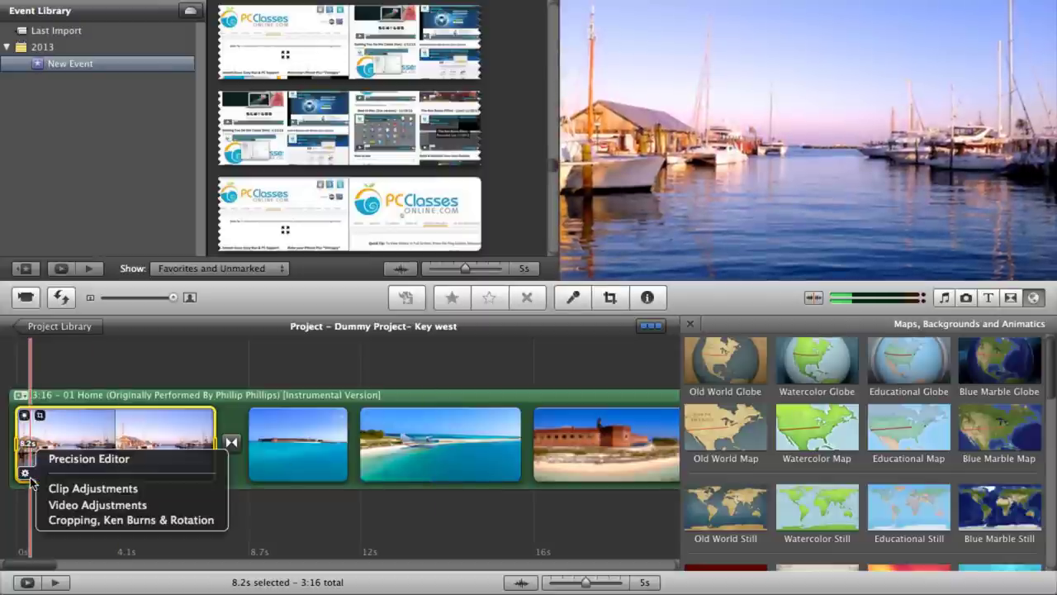
{"action": "left_click", "coordinate": [195, 522]}
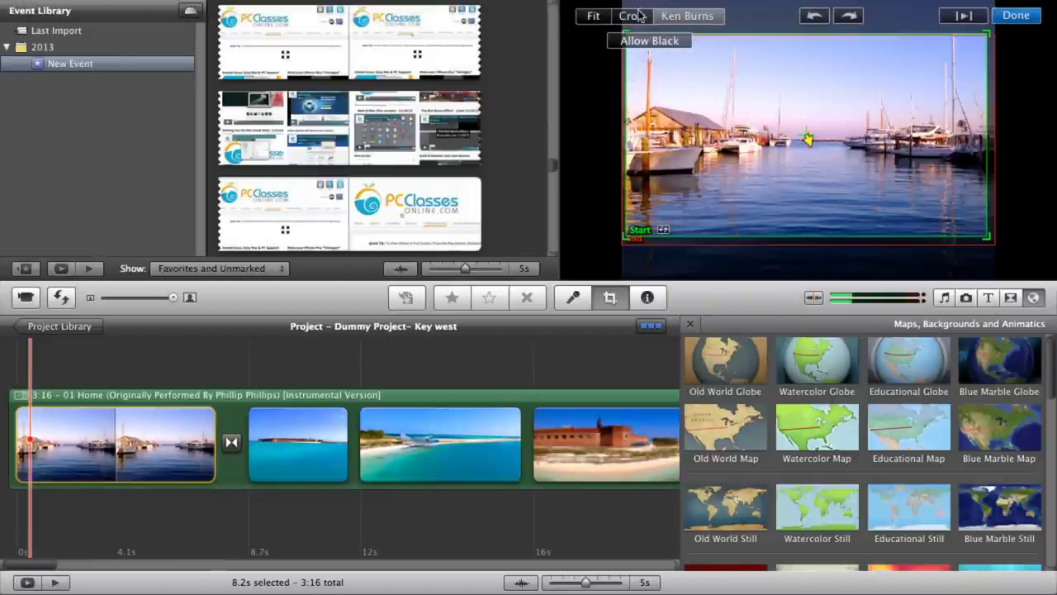
{"action": "left_click", "coordinate": [601, 17]}
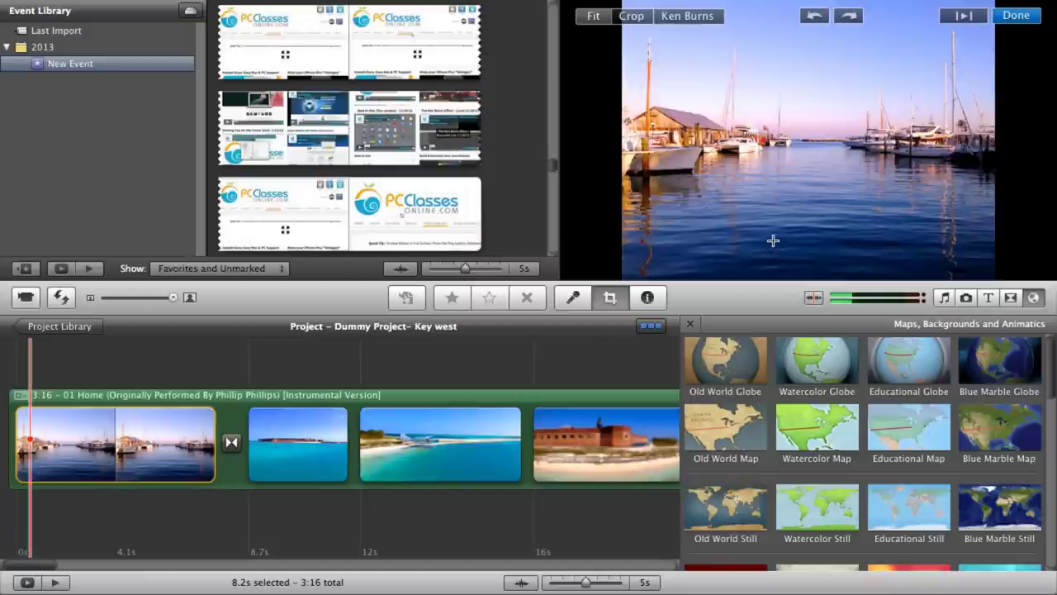
{"action": "left_click", "coordinate": [640, 16]}
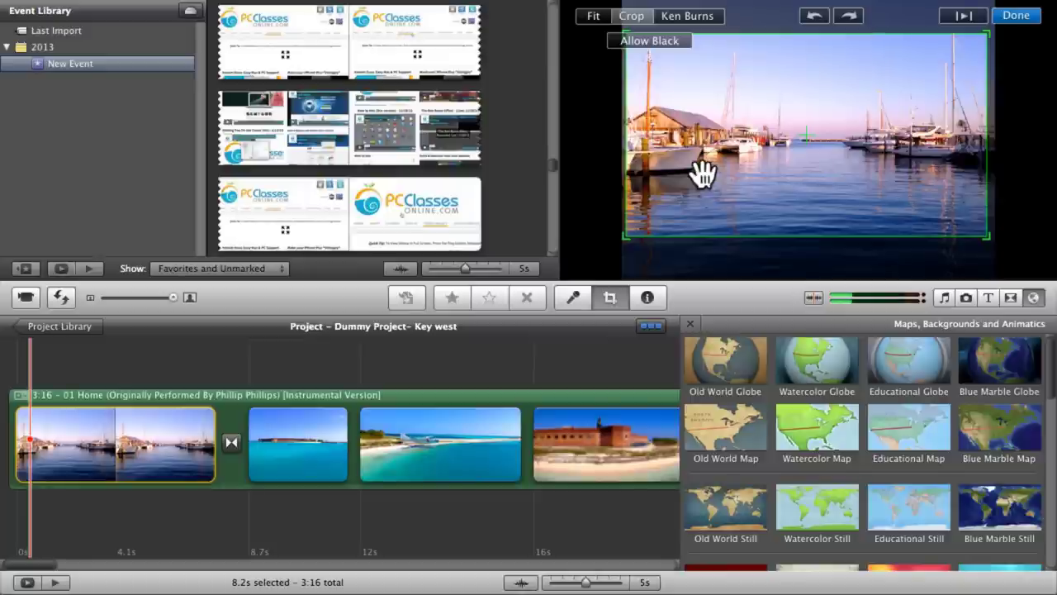
{"action": "left_click", "coordinate": [709, 17]}
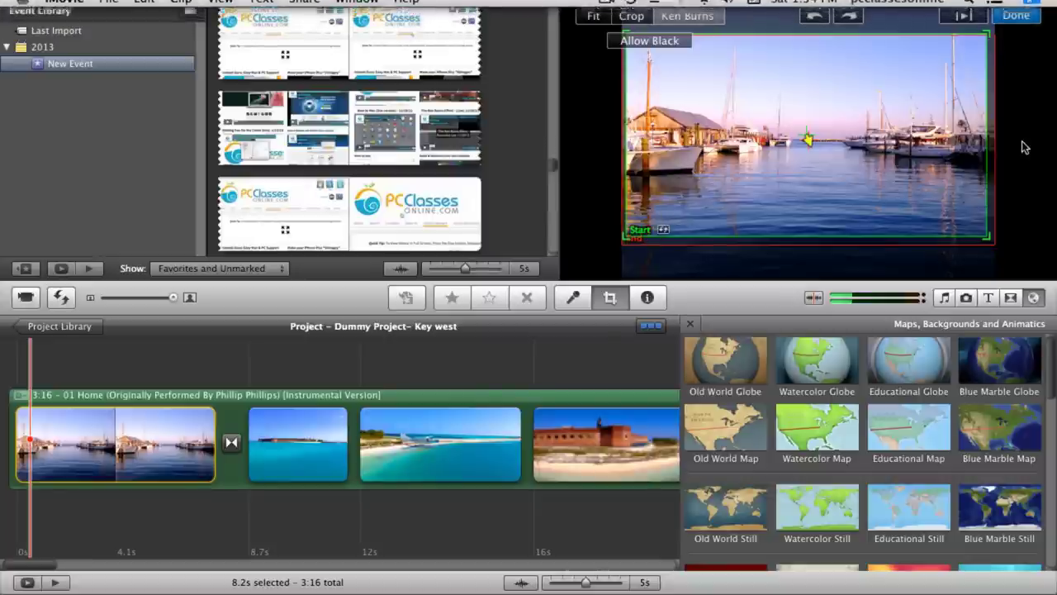
{"action": "left_click", "coordinate": [1037, 13]}
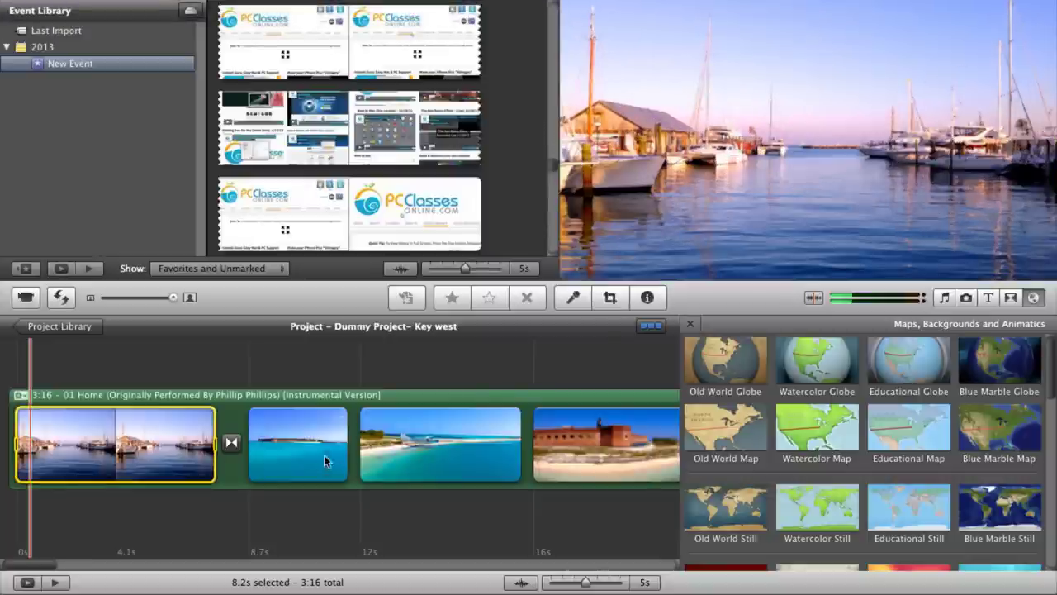
- Place the fort panorama's Ken Burns Start frame over the fort and its End frame around the seaplane
{"action": "scroll", "coordinate": [514, 453], "scroll_direction": "right", "scroll_amount": 8}
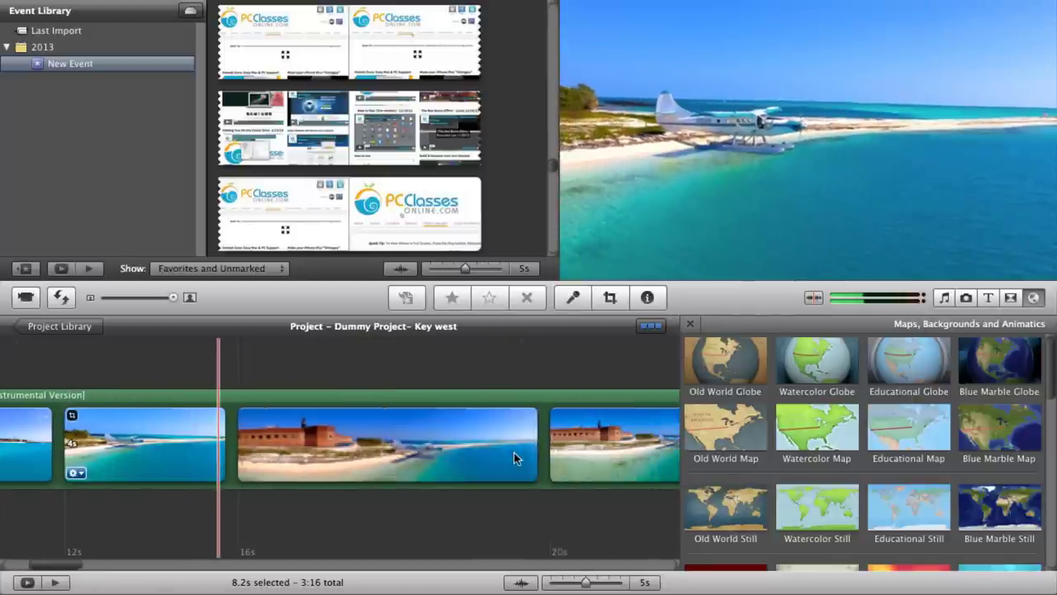
{"action": "left_click", "coordinate": [272, 454]}
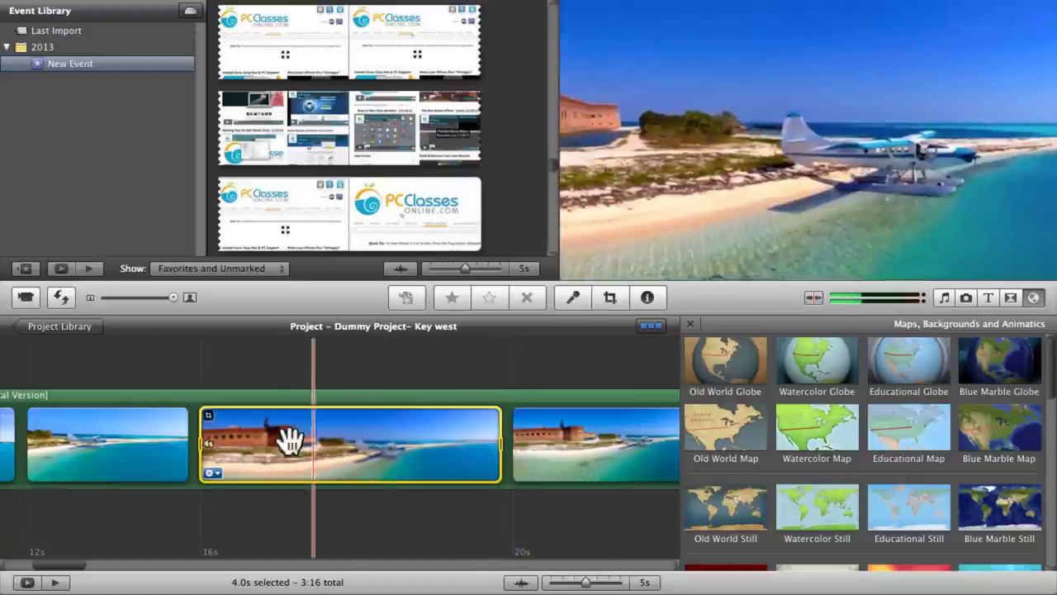
{"action": "left_click", "coordinate": [210, 473]}
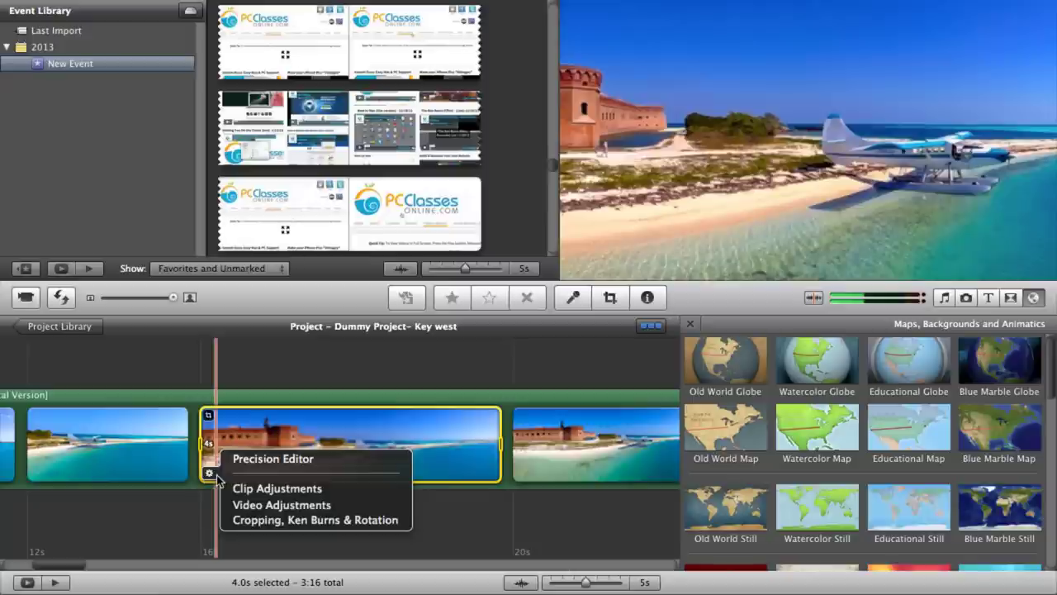
{"action": "left_click", "coordinate": [256, 521]}
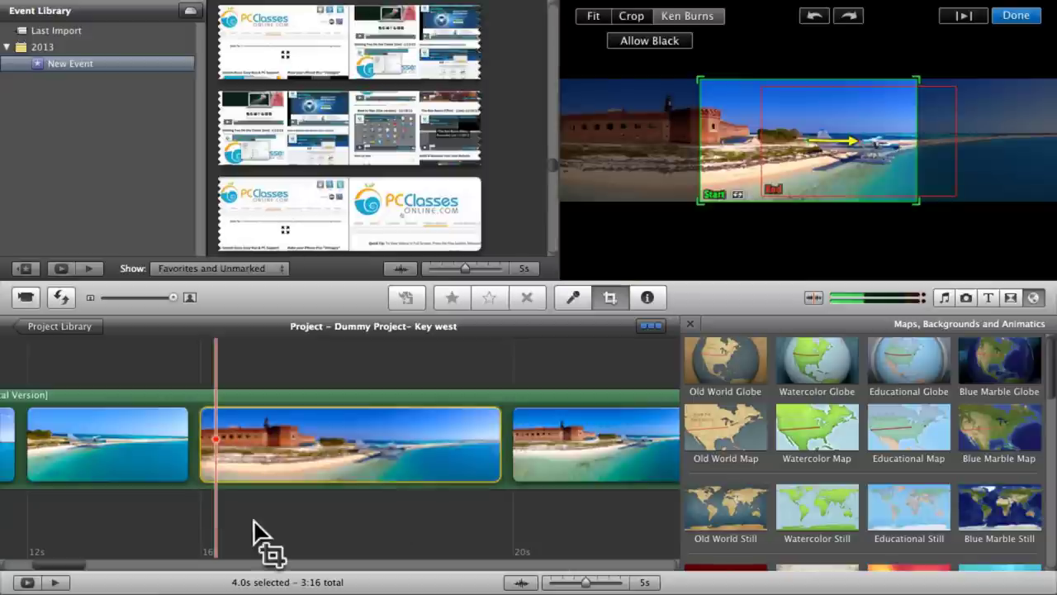
{"action": "left_click_drag", "start_coordinate": [723, 132], "coordinate": [595, 130]}
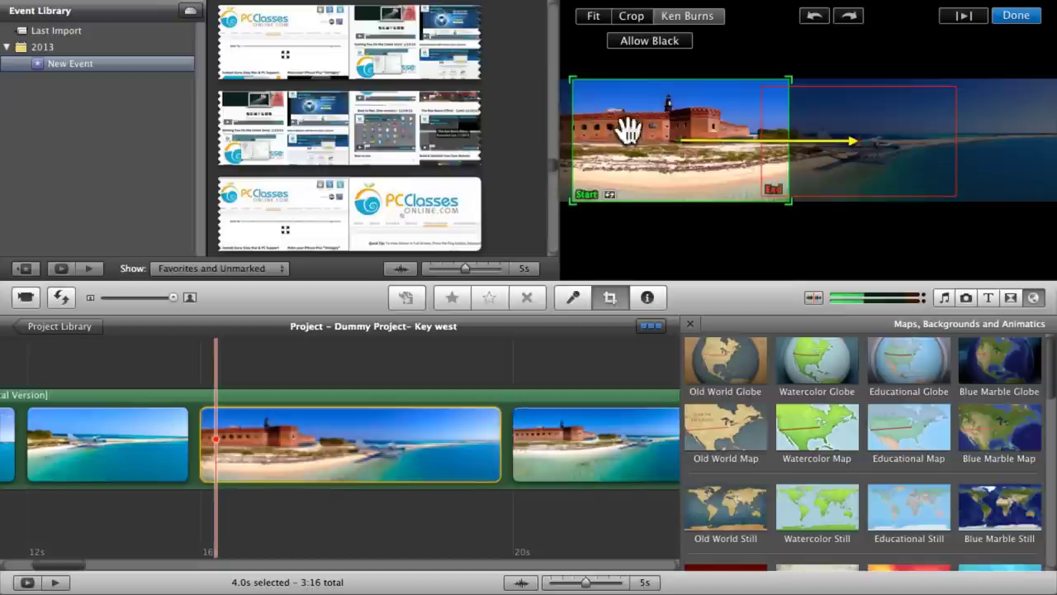
{"action": "mouse_move", "coordinate": [865, 165]}
{"action": "left_mouse_down"}
{"action": "mouse_move", "coordinate": [945, 157]}
{"action": "mouse_move", "coordinate": [852, 163]}
{"action": "left_mouse_up"}
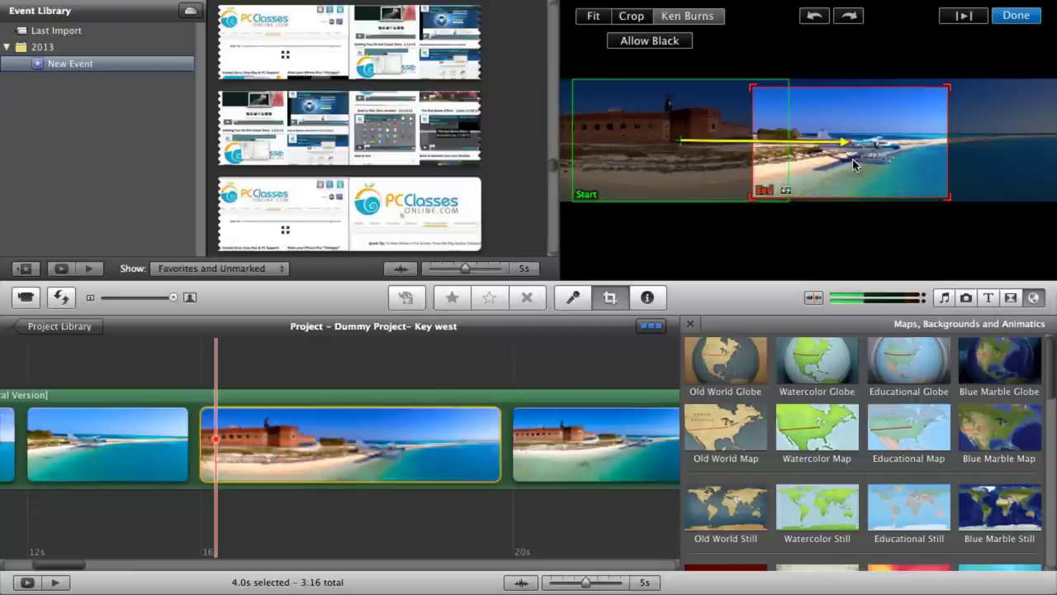
- Compare the areas covered by the Start and End frames of the fort panorama's Ken Burns motion
{"action": "left_click", "coordinate": [636, 133]}
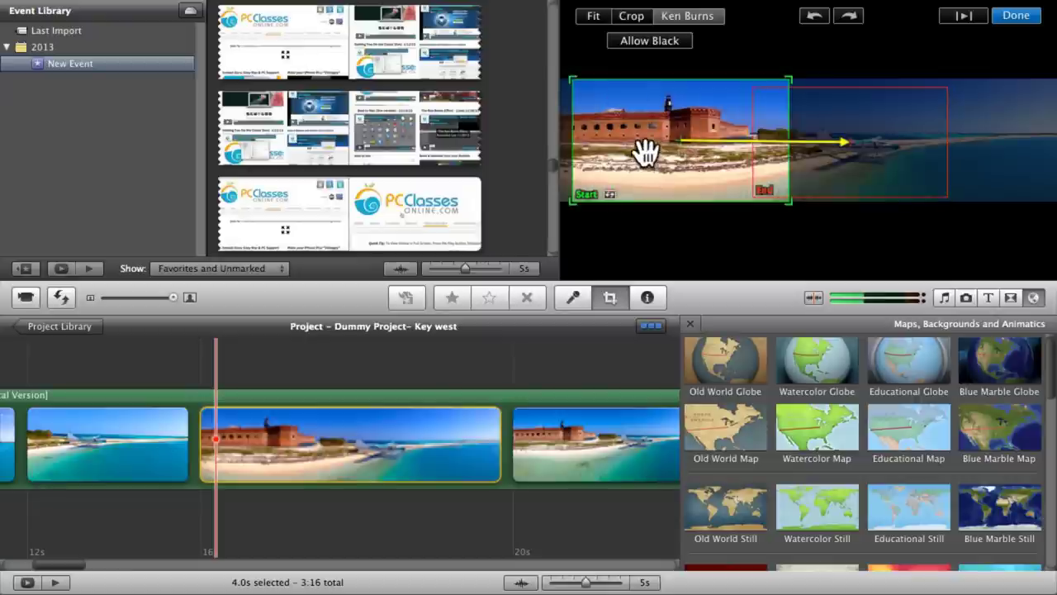
{"action": "left_click", "coordinate": [871, 148]}
{"action": "left_click", "coordinate": [702, 132]}
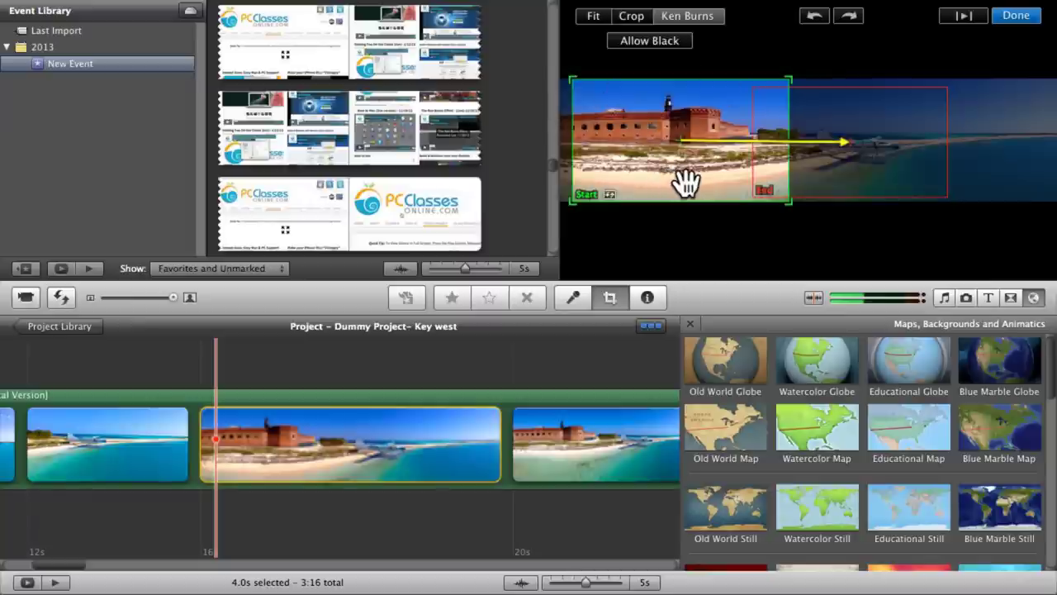
{"action": "left_click", "coordinate": [846, 191]}
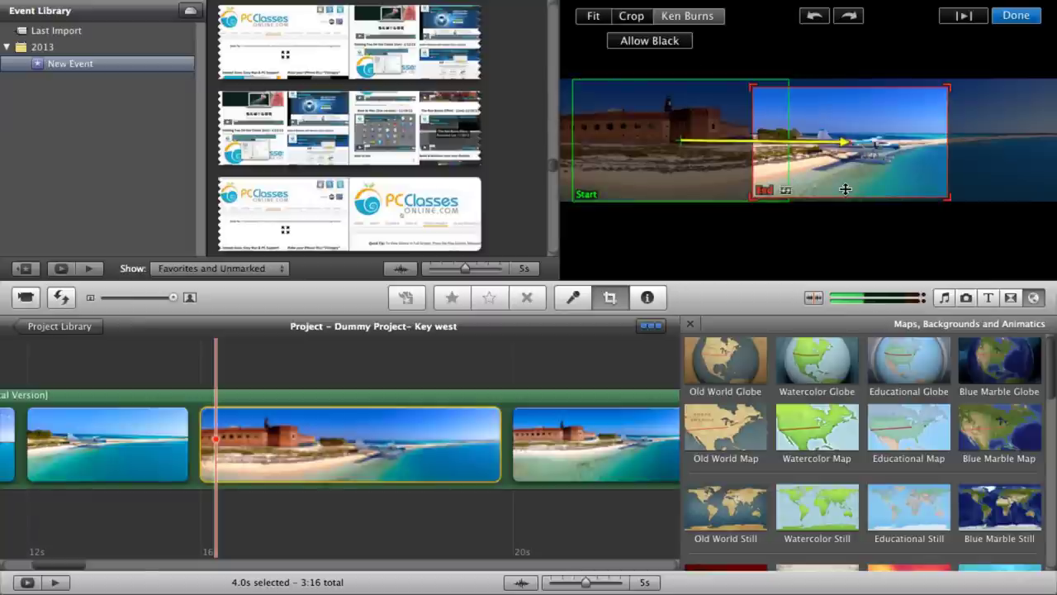
{"action": "left_click", "coordinate": [611, 130]}
{"action": "left_click", "coordinate": [807, 130]}
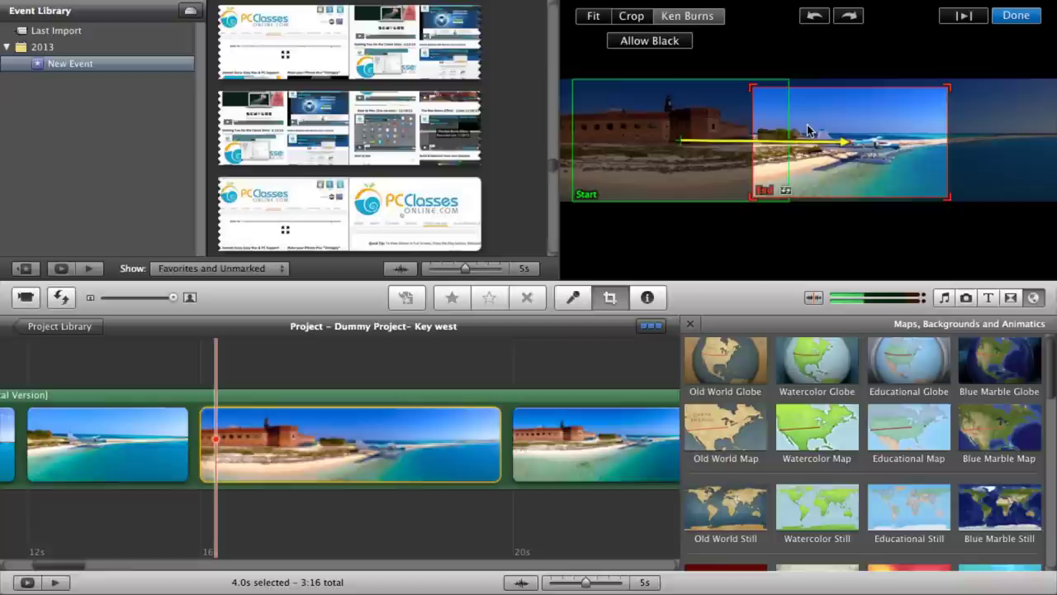
{"action": "left_click", "coordinate": [578, 132]}
{"action": "left_click", "coordinate": [923, 153]}
- Enlarge the panorama's Ken Burns End frame to the photo's full height around the seaplane, and preview the motion
{"action": "left_click_drag", "start_coordinate": [949, 85], "coordinate": [982, 60]}
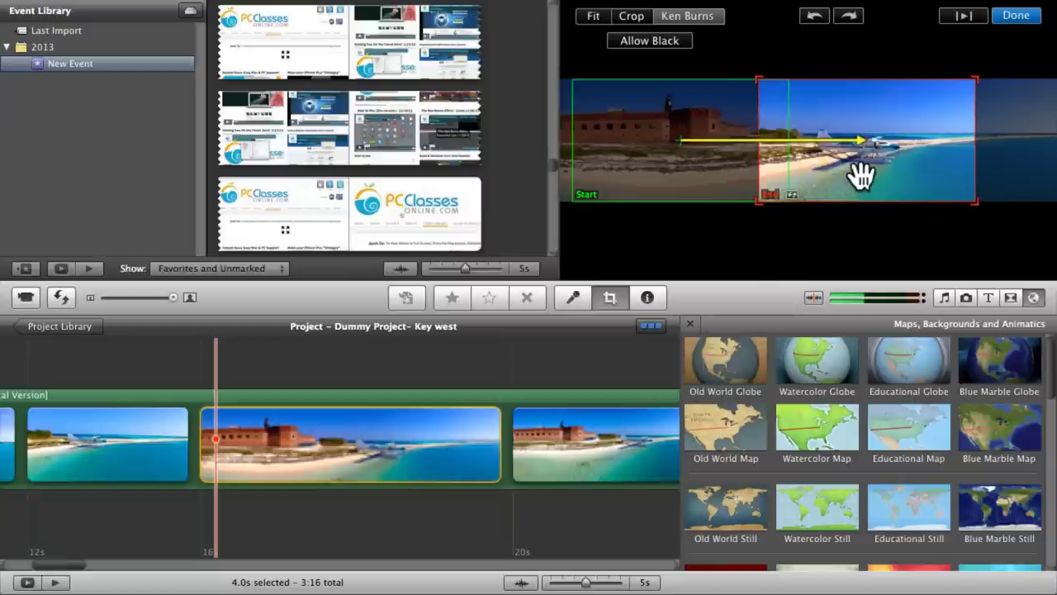
{"action": "left_click_drag", "start_coordinate": [859, 172], "coordinate": [853, 176]}
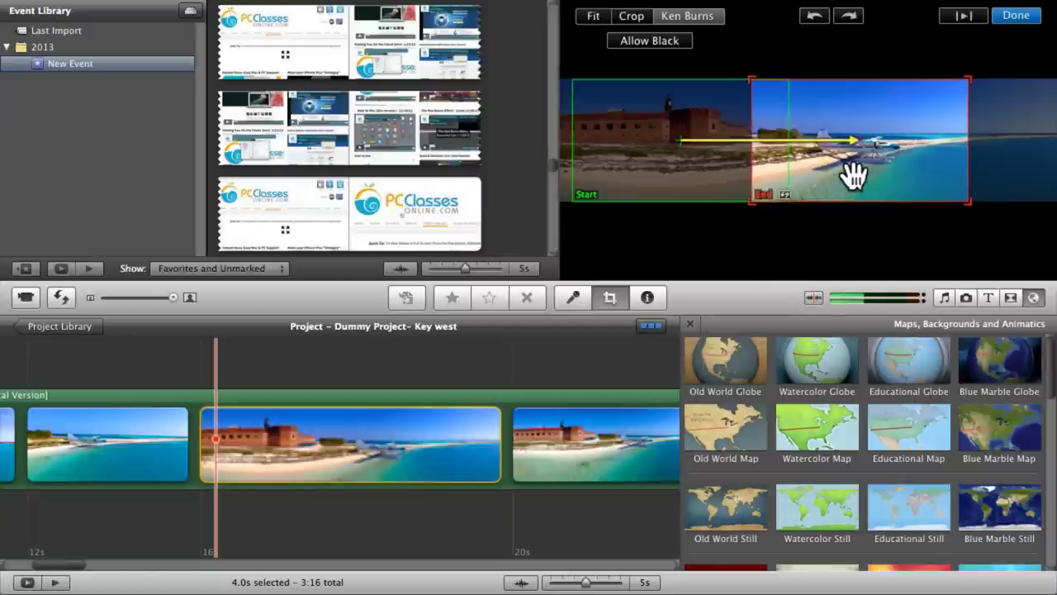
{"action": "left_click", "coordinate": [1017, 16]}
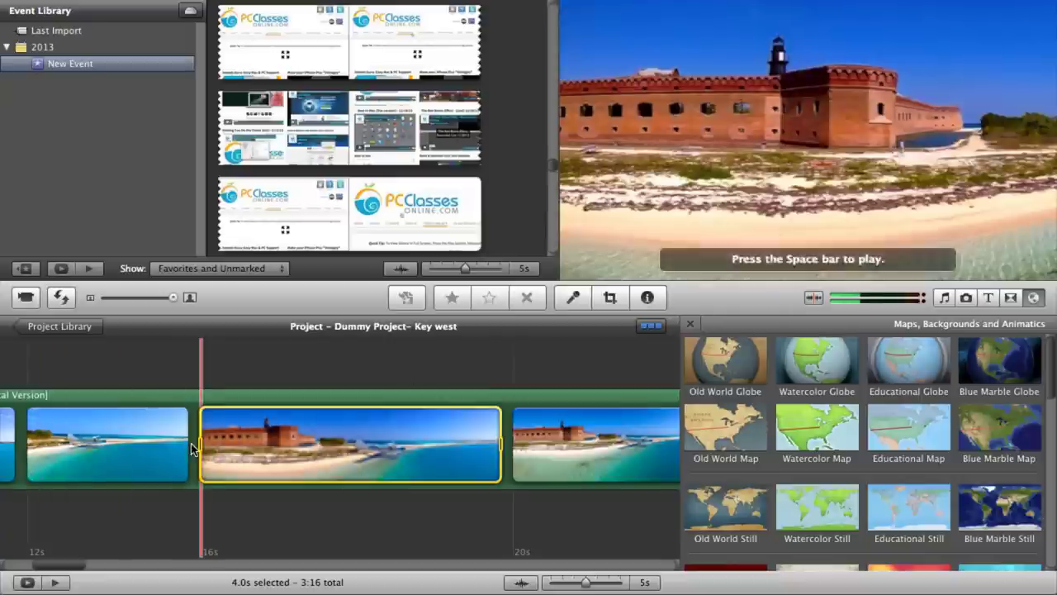
{"action": "key", "text": "space"}
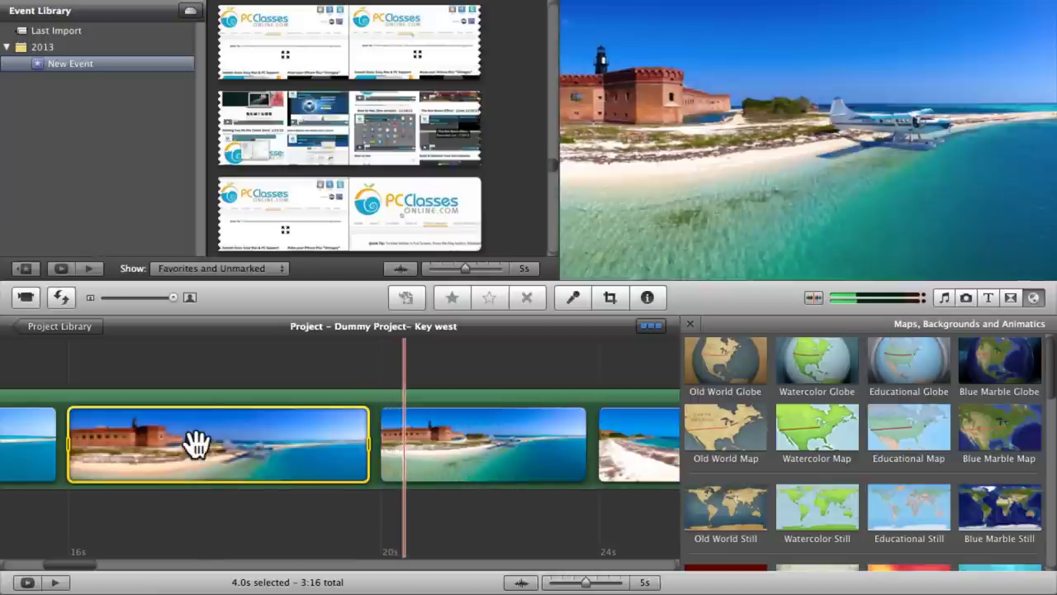
- Set the fort panorama's duration to 8 seconds for this photo only, and play back the slower pan
{"action": "left_click", "coordinate": [79, 474]}
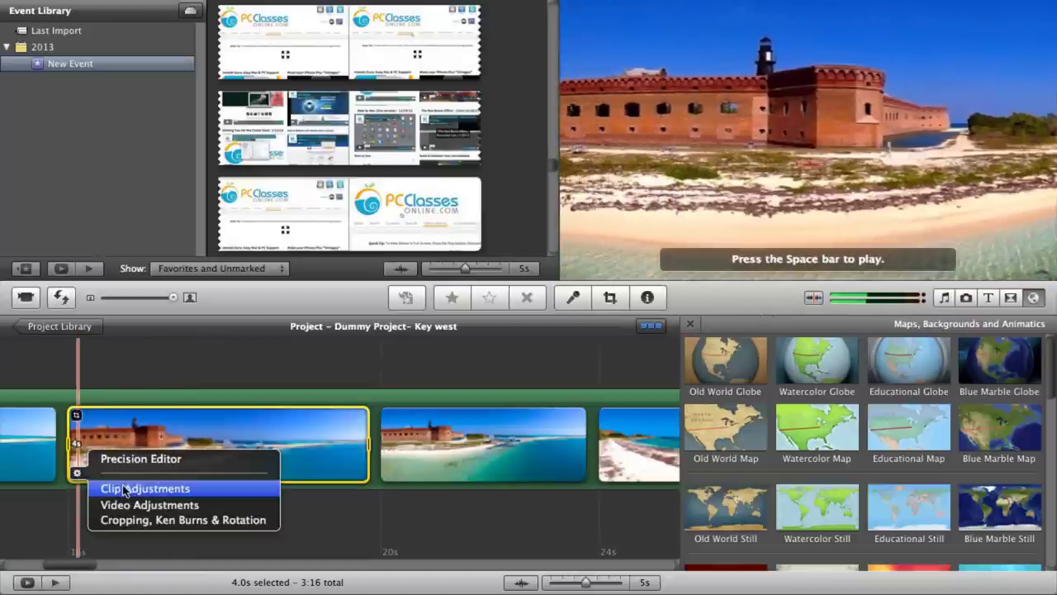
{"action": "left_click", "coordinate": [105, 489]}
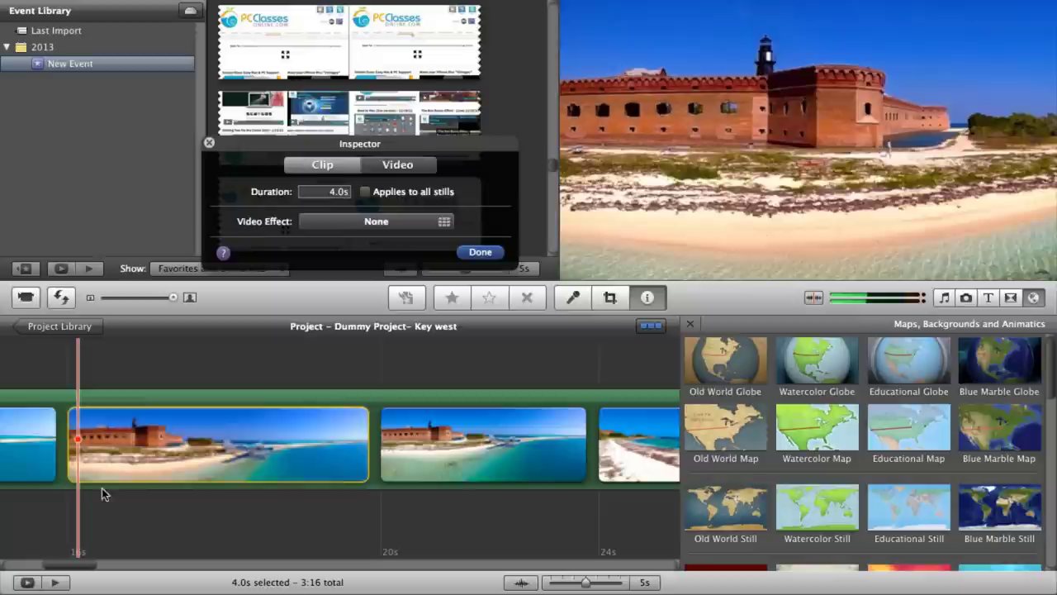
{"action": "left_click", "coordinate": [324, 193]}
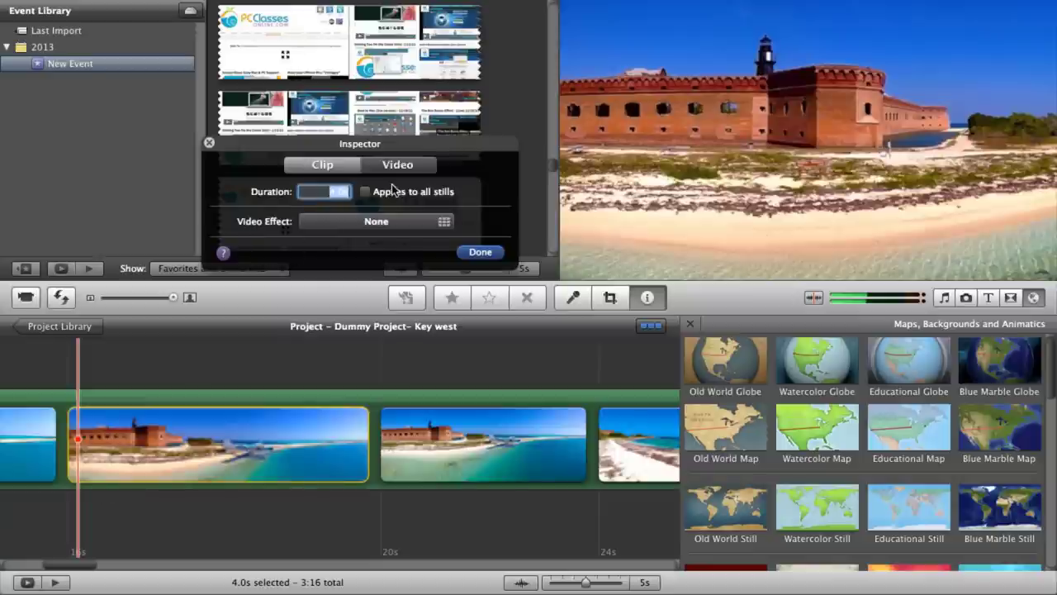
{"action": "type", "text": "8"}
{"action": "key", "text": "Return"}
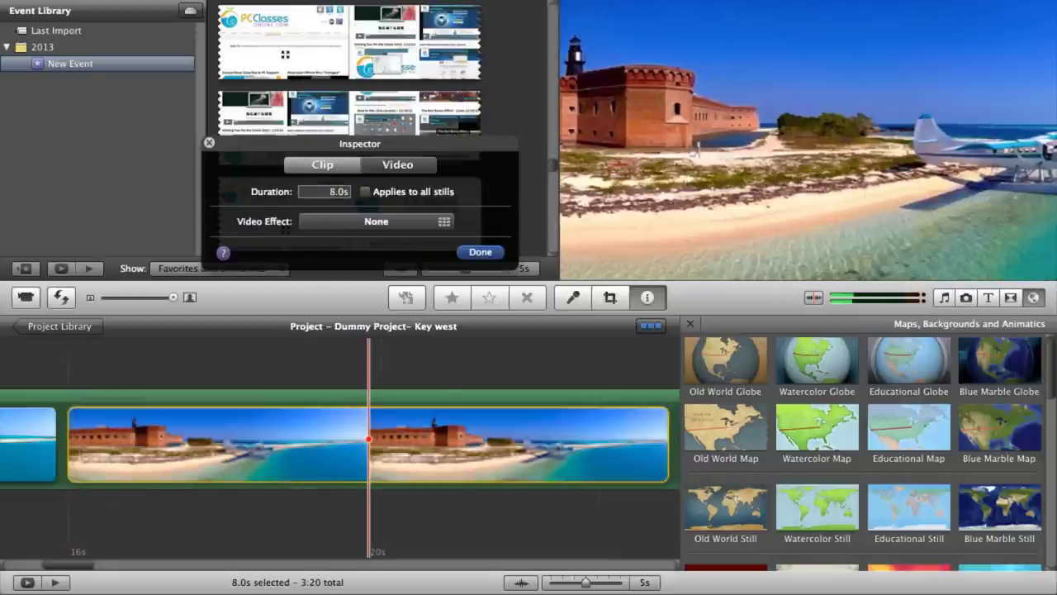
{"action": "left_click", "coordinate": [478, 253]}
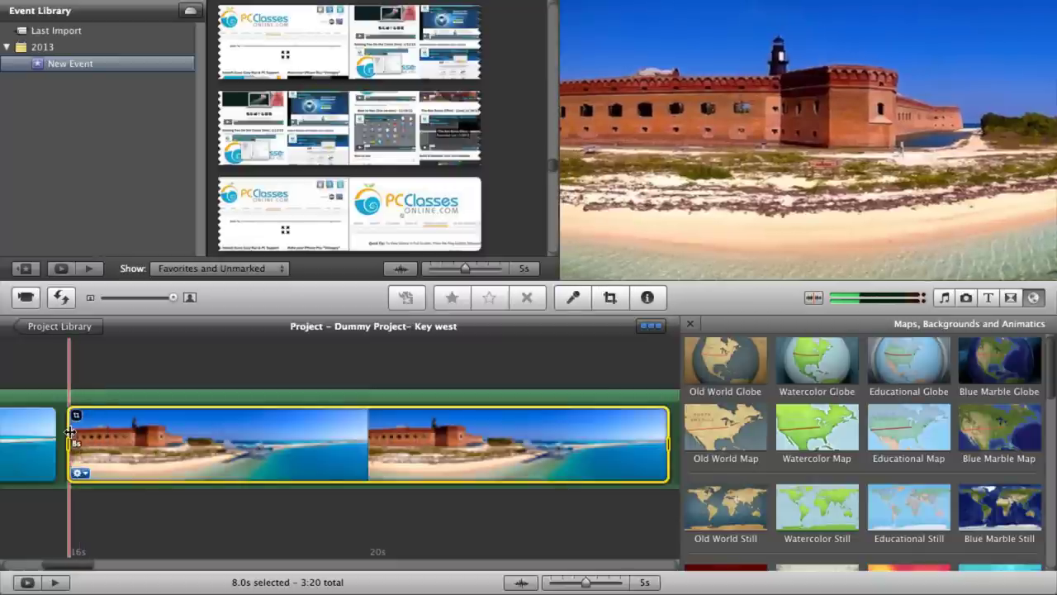
{"action": "key", "text": "space"}
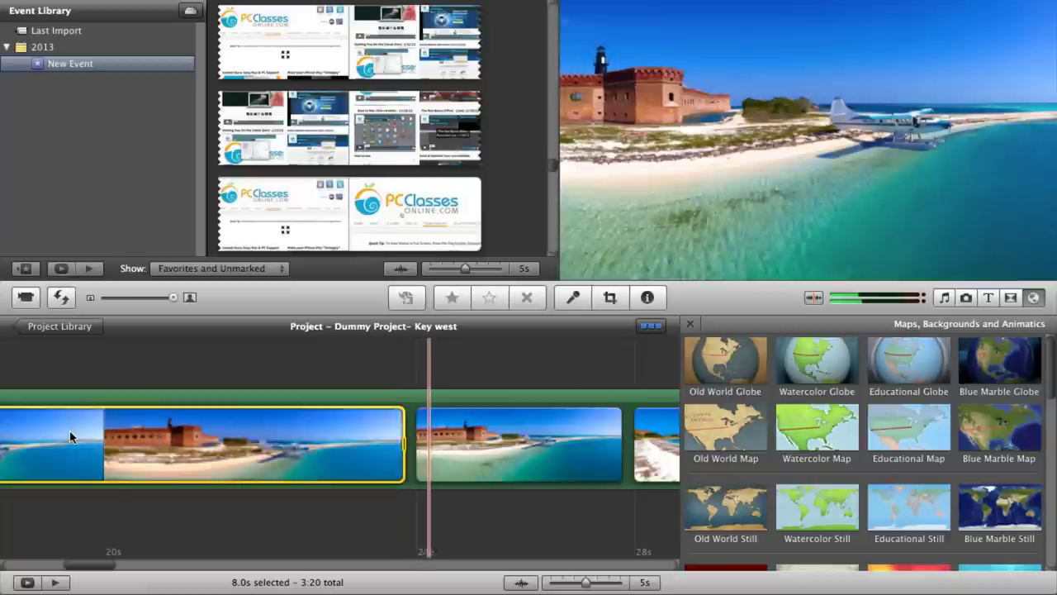
{"action": "left_click", "coordinate": [70, 438]}
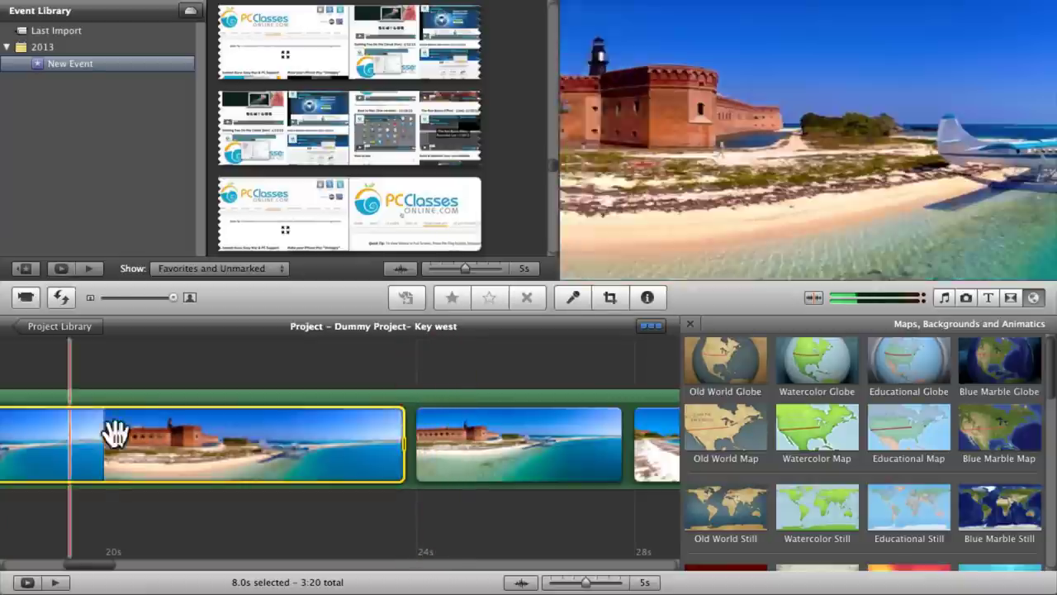
- Fine-tune the Ken Burns framing on the photo of three people in red shirts, and preview its motion
{"action": "scroll", "coordinate": [174, 446], "scroll_direction": "right", "scroll_amount": 15}
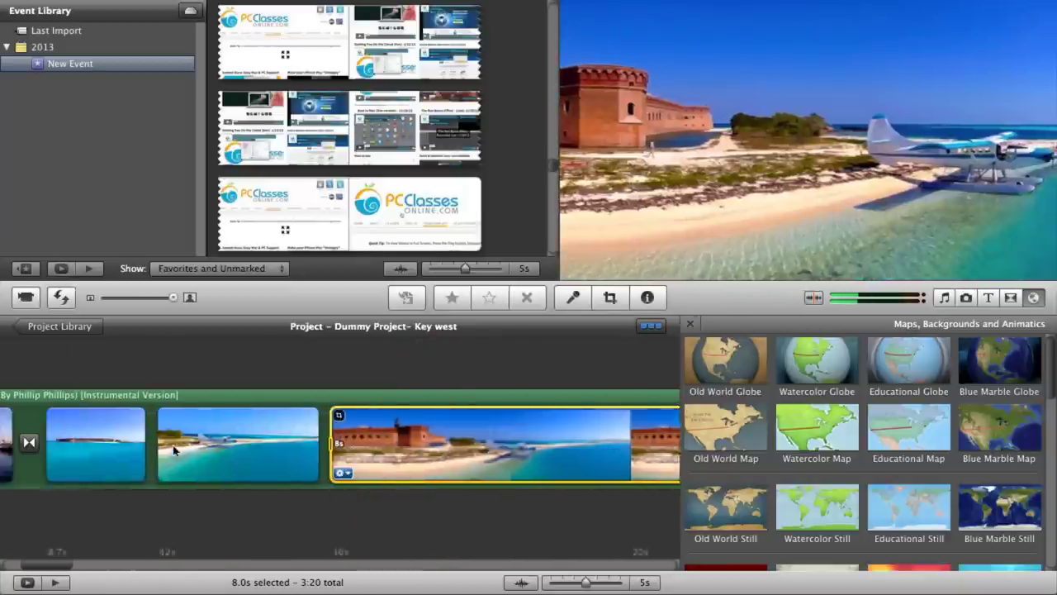
{"action": "scroll", "coordinate": [173, 445], "scroll_direction": "left", "scroll_amount": 8}
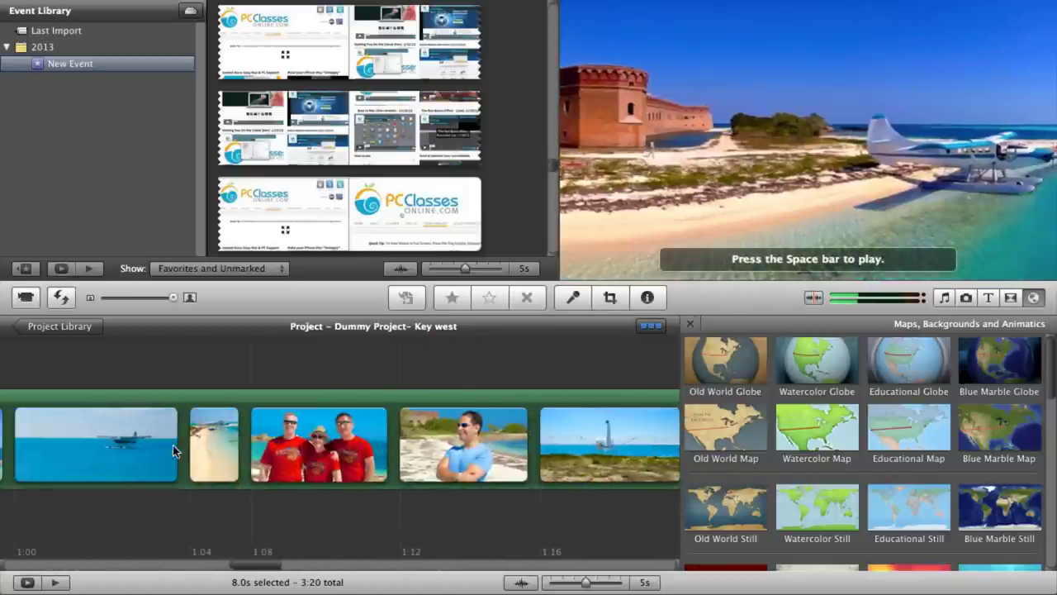
{"action": "left_click", "coordinate": [262, 473]}
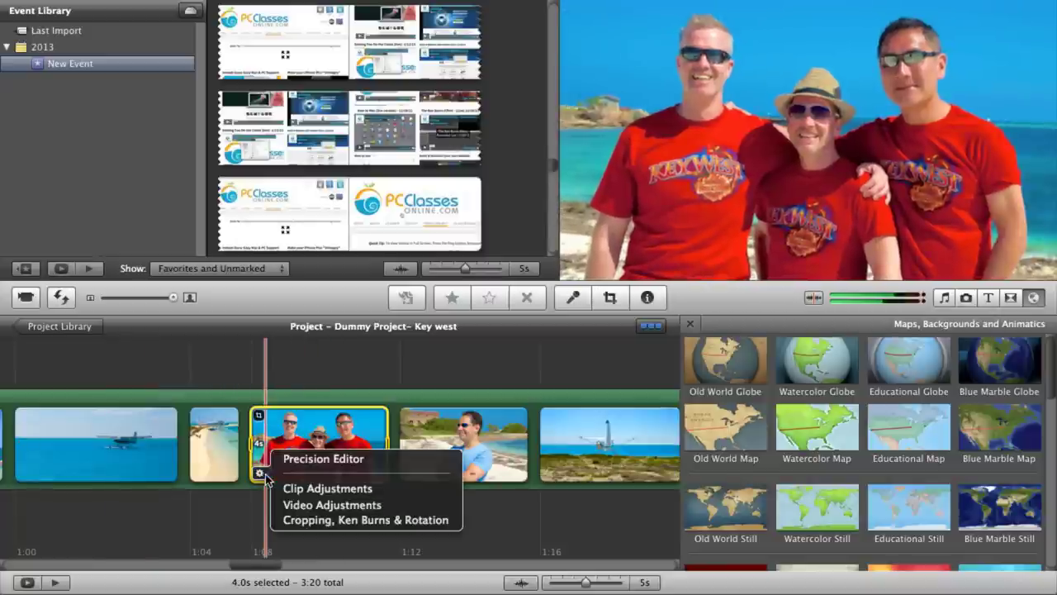
{"action": "left_click", "coordinate": [285, 520]}
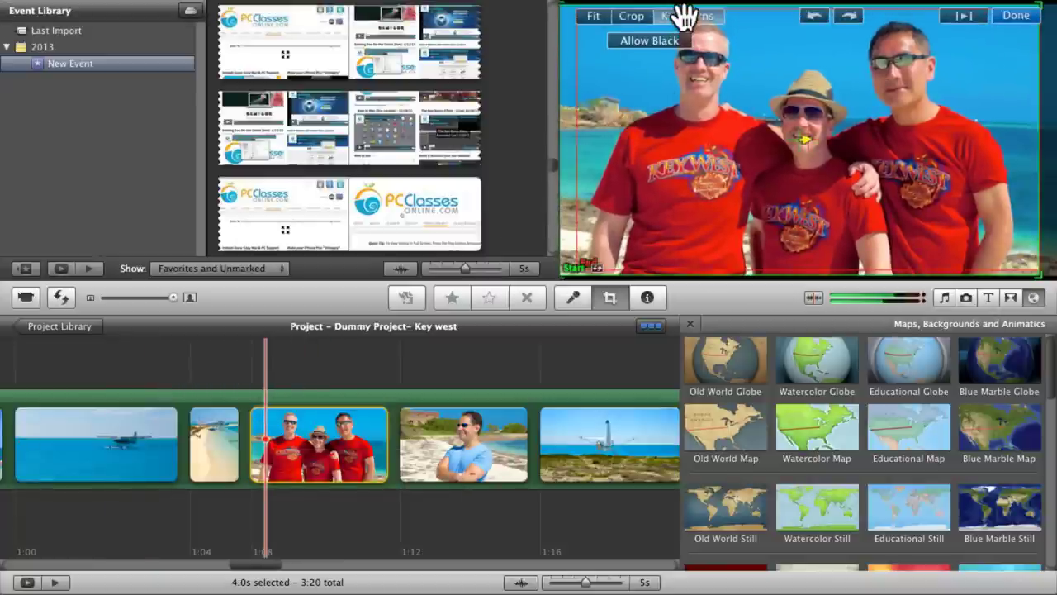
{"action": "left_click", "coordinate": [591, 246]}
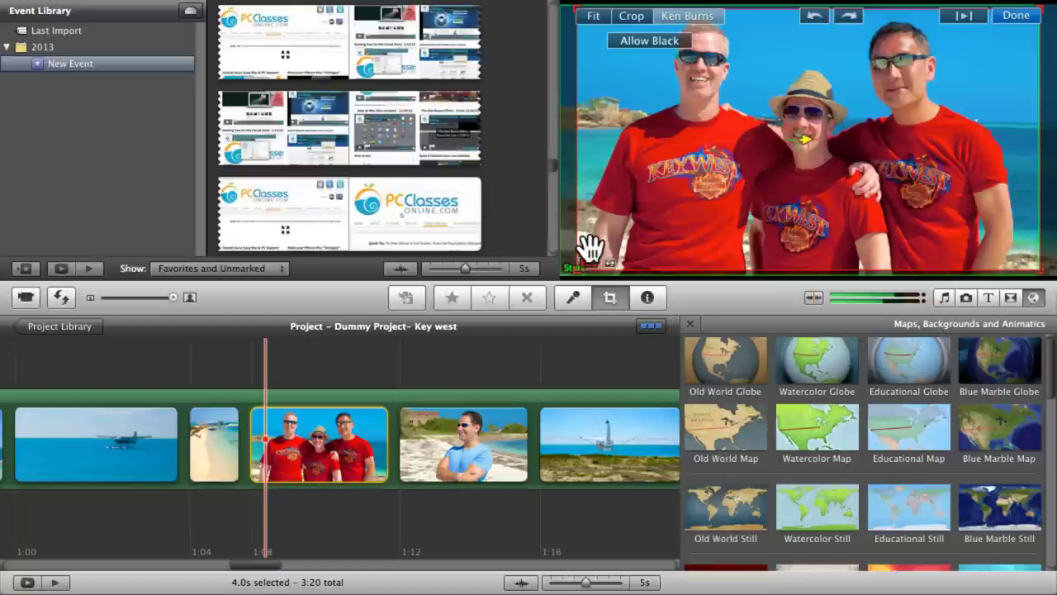
{"action": "left_click_drag", "start_coordinate": [590, 248], "coordinate": [583, 246]}
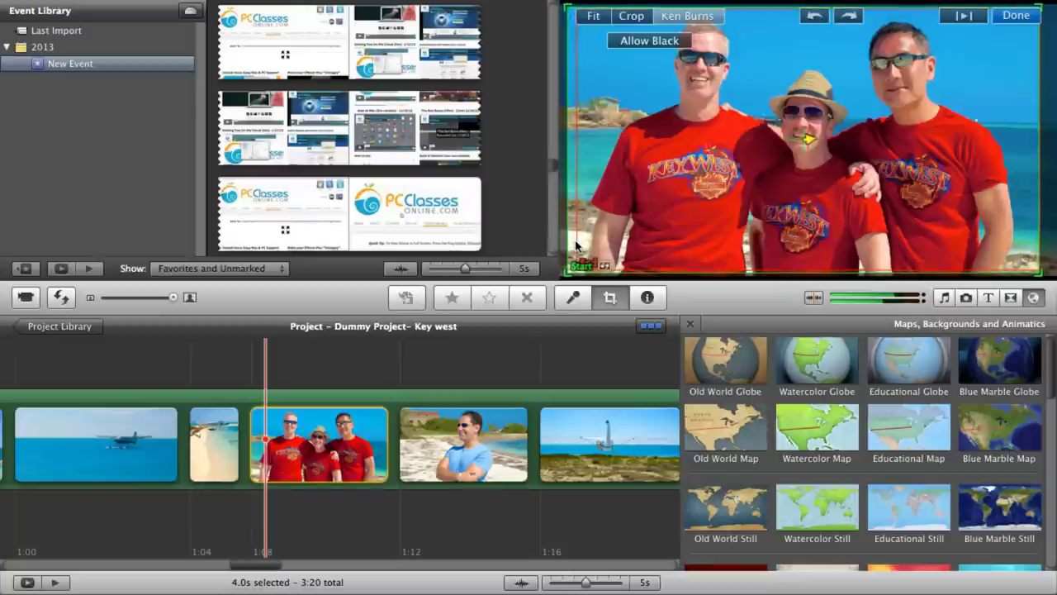
{"action": "left_click", "coordinate": [603, 194]}
{"action": "left_click_drag", "start_coordinate": [603, 194], "coordinate": [567, 200]}
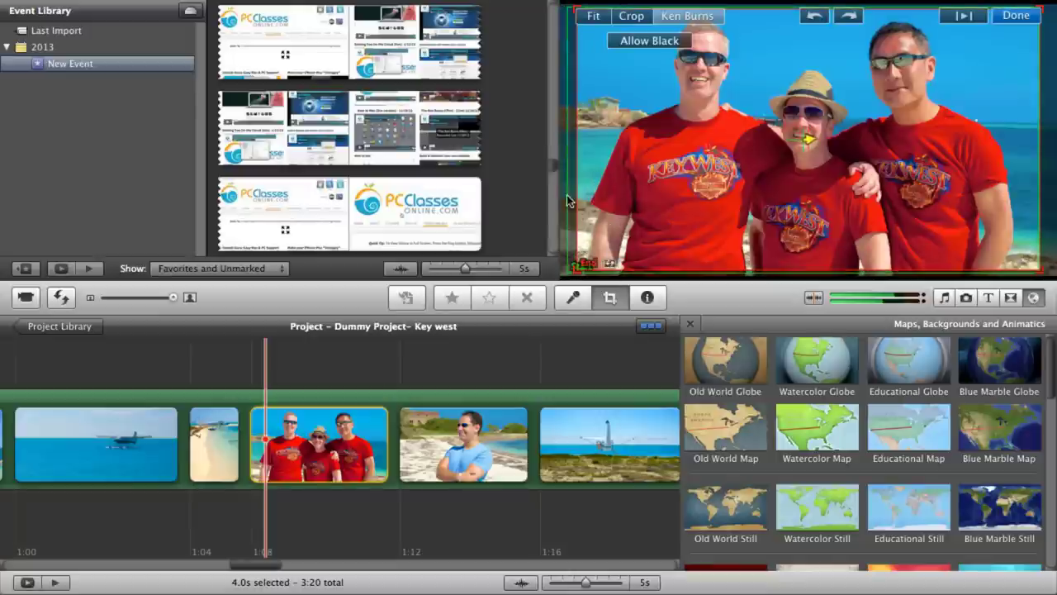
{"action": "left_click", "coordinate": [780, 209]}
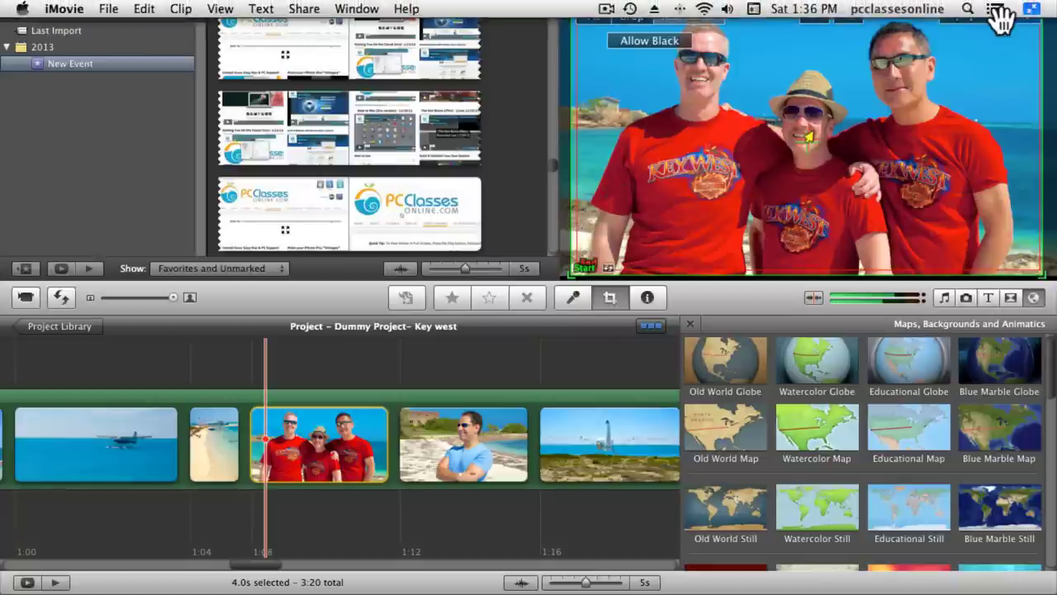
{"action": "left_click", "coordinate": [1023, 16]}
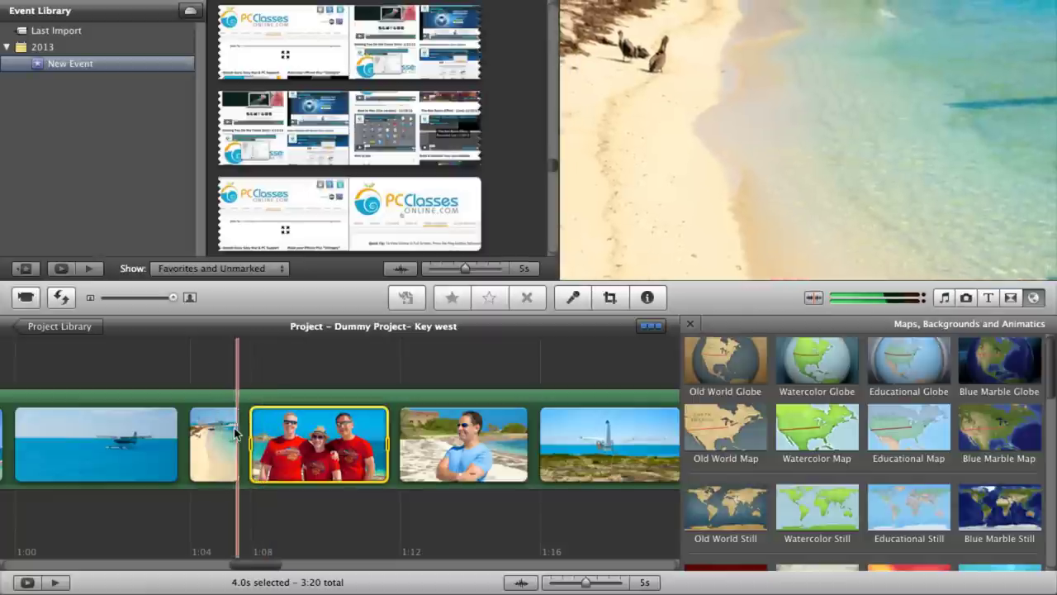
{"action": "key", "text": "space"}
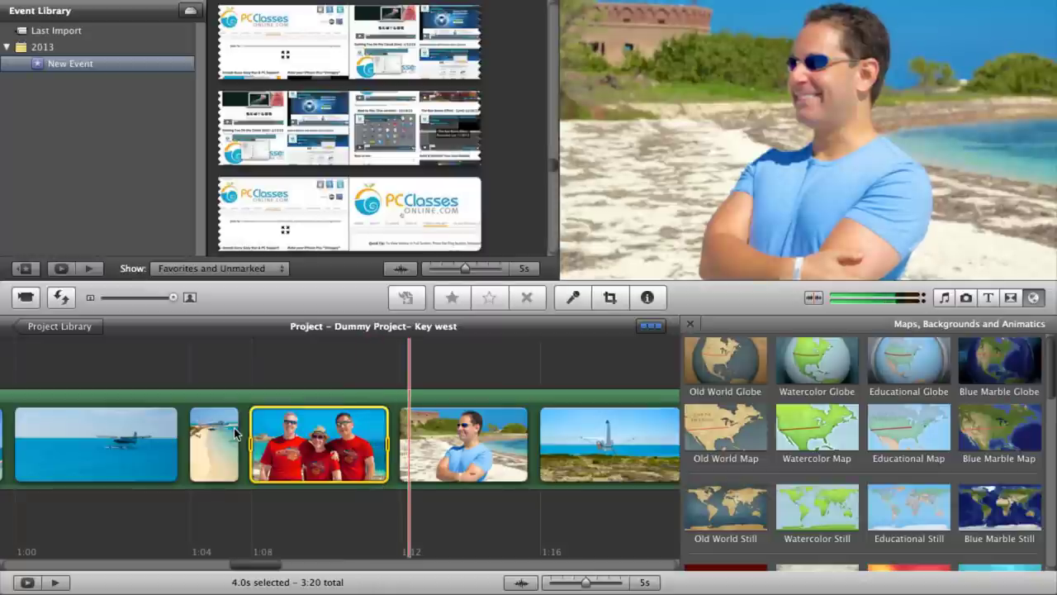
{"action": "left_click", "coordinate": [259, 430]}
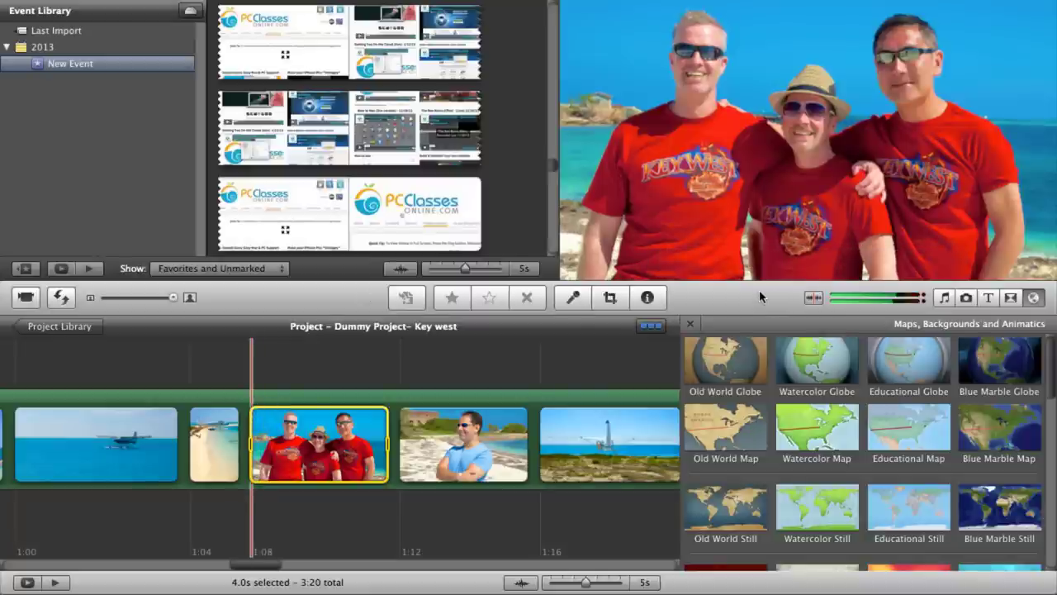
- Close the Maps, Backgrounds and Animatics browser and go back to the fort and seaplane photo at 24 seconds
{"action": "left_click", "coordinate": [691, 324]}
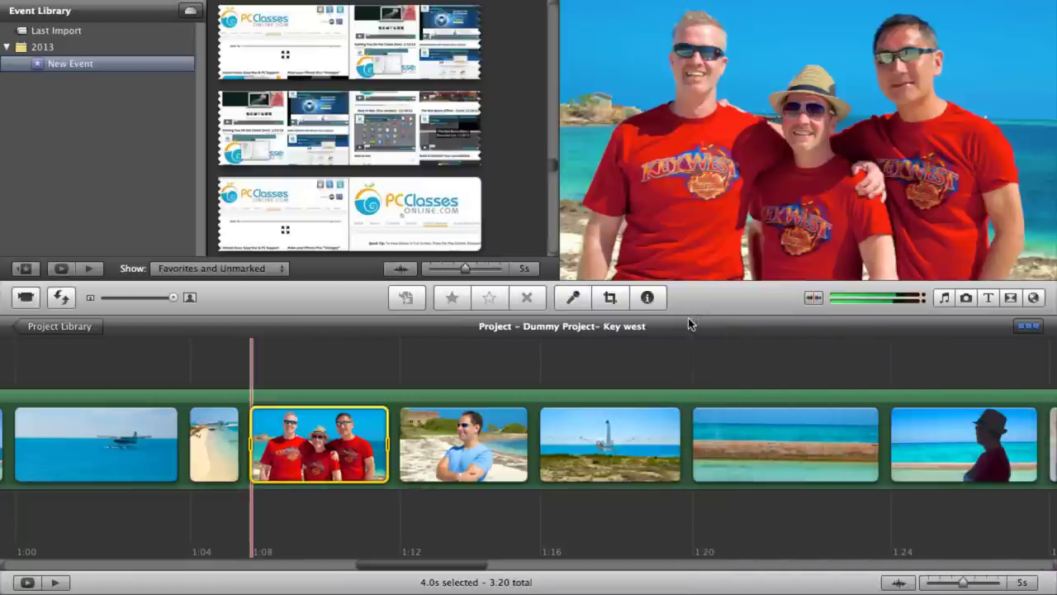
{"action": "scroll", "coordinate": [661, 376], "scroll_direction": "left", "scroll_amount": 10}
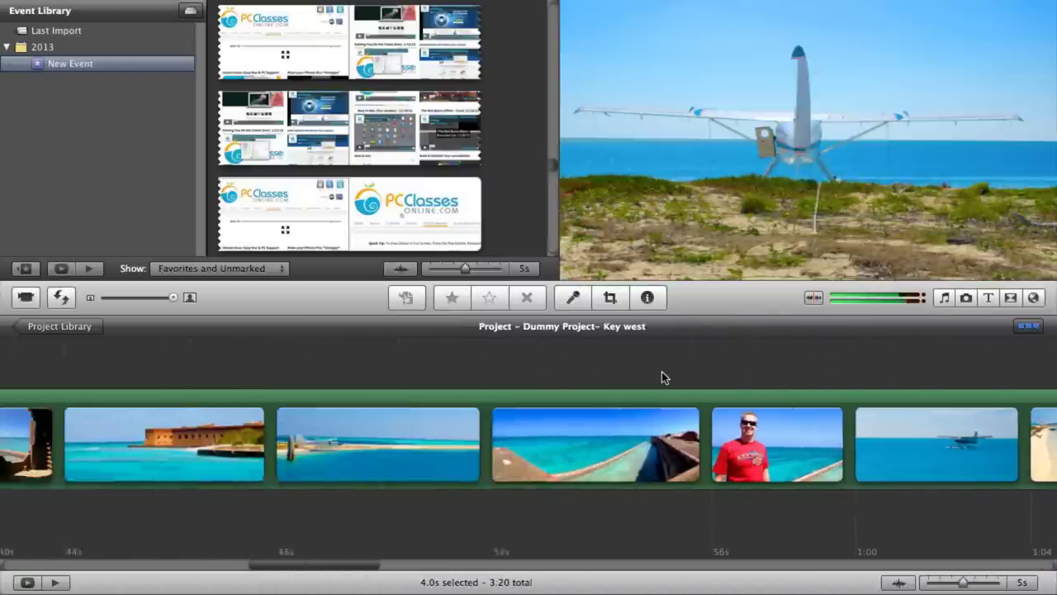
{"action": "scroll", "coordinate": [662, 376], "scroll_direction": "left", "scroll_amount": 6}
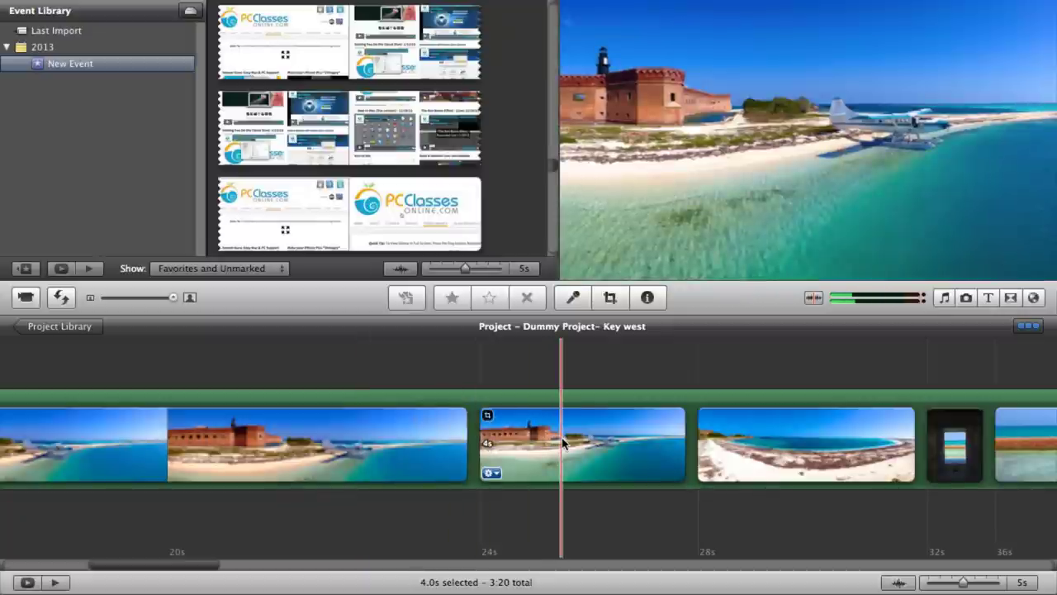
- Move the fort and seaplane photo from 24 seconds to 48 seconds, directly before the photo of the curved sea wall
{"action": "scroll", "coordinate": [564, 444], "scroll_direction": "right", "scroll_amount": 3}
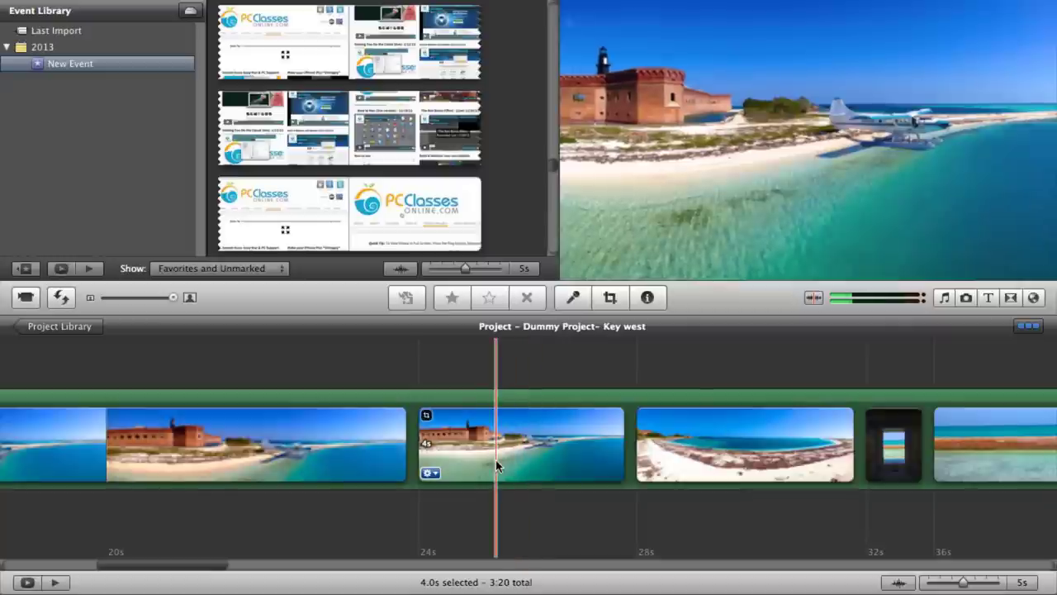
{"action": "left_click", "coordinate": [496, 466]}
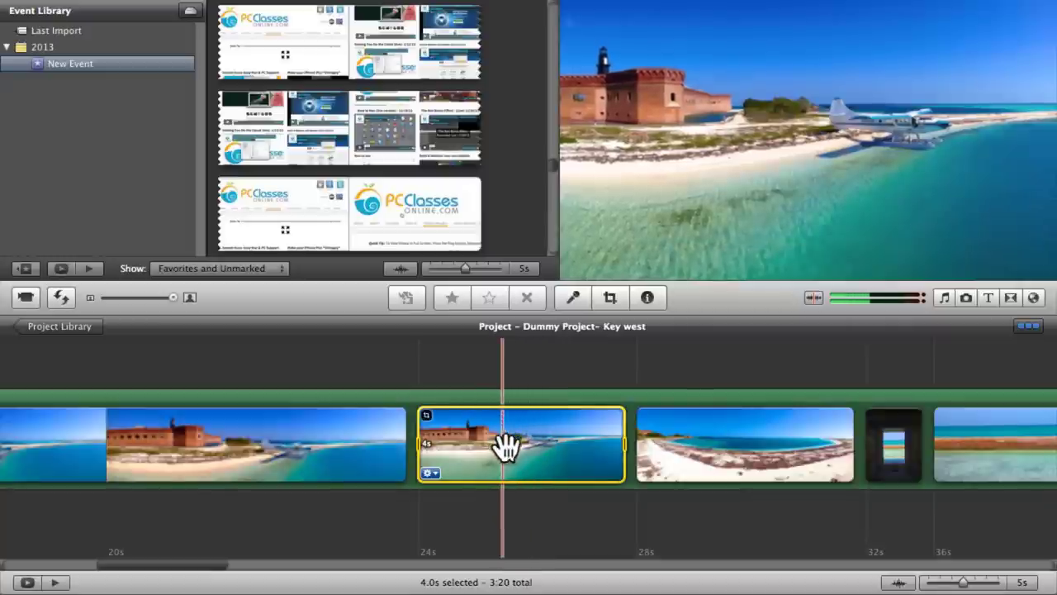
{"action": "left_click_drag", "start_coordinate": [524, 446], "coordinate": [788, 471]}
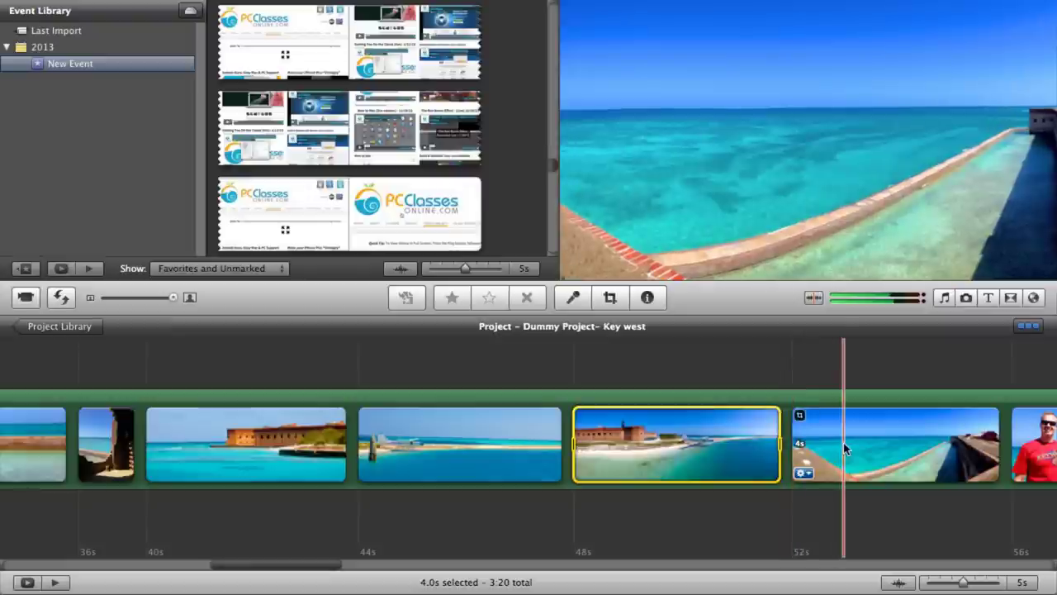
{"action": "left_click", "coordinate": [852, 523]}
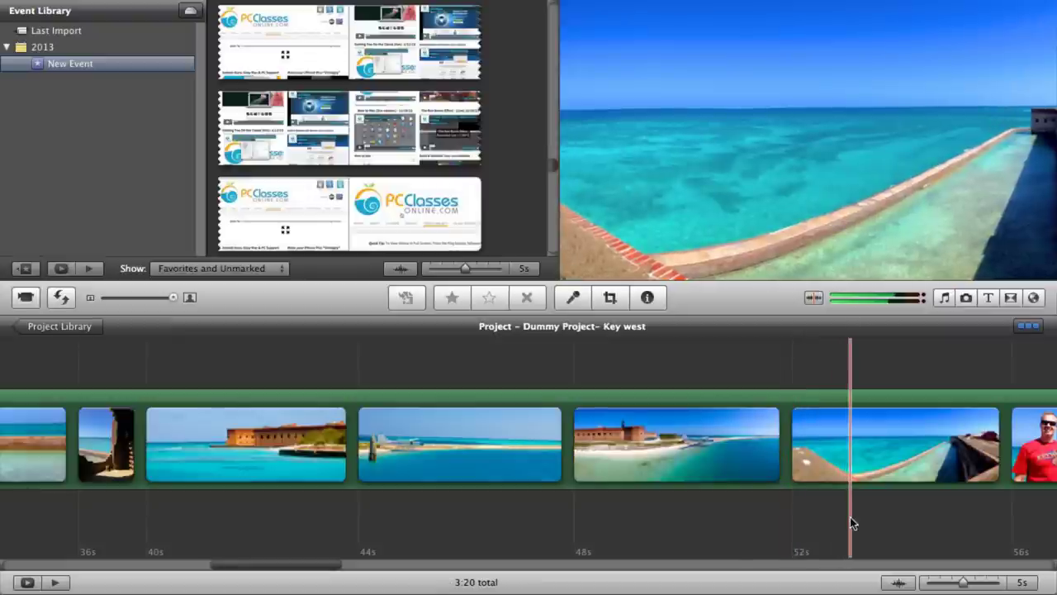
- Return to the start of the project and check the adjustment options of the opening harbor photo
{"action": "key", "text": "Home"}
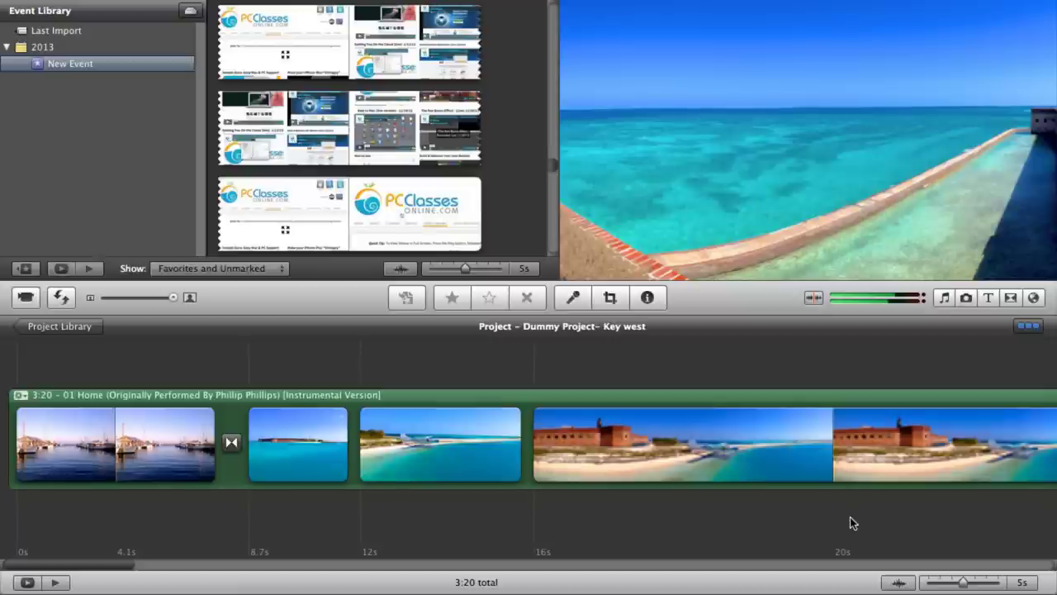
{"action": "left_click", "coordinate": [25, 472]}
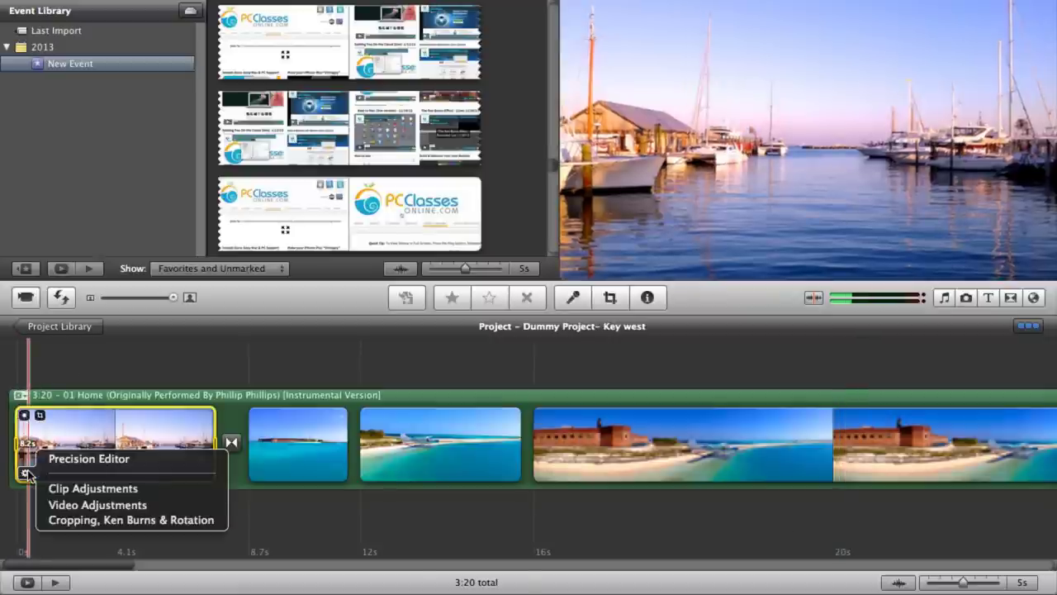
{"action": "left_click", "coordinate": [45, 535]}
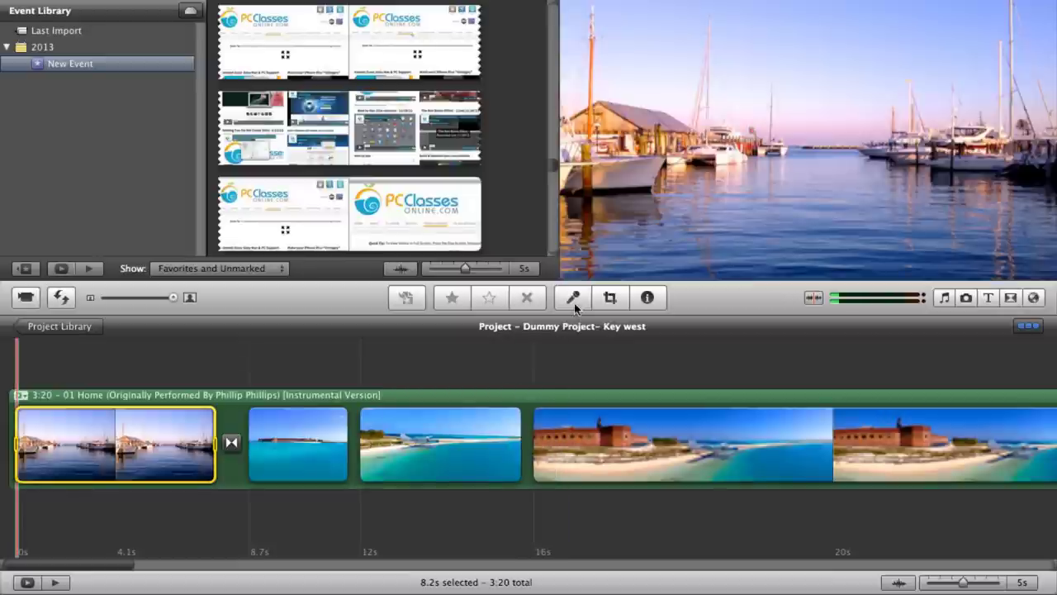
- Set up voiceover recording from the Blue Snowball microphone with an input volume of 65%
{"action": "left_click", "coordinate": [575, 304]}
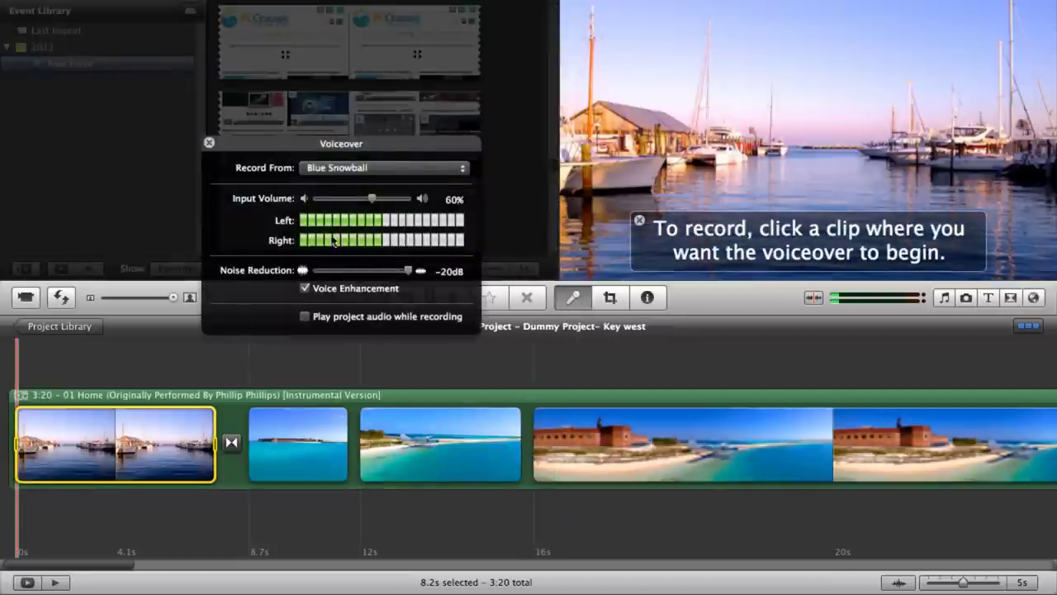
{"action": "left_click", "coordinate": [352, 169]}
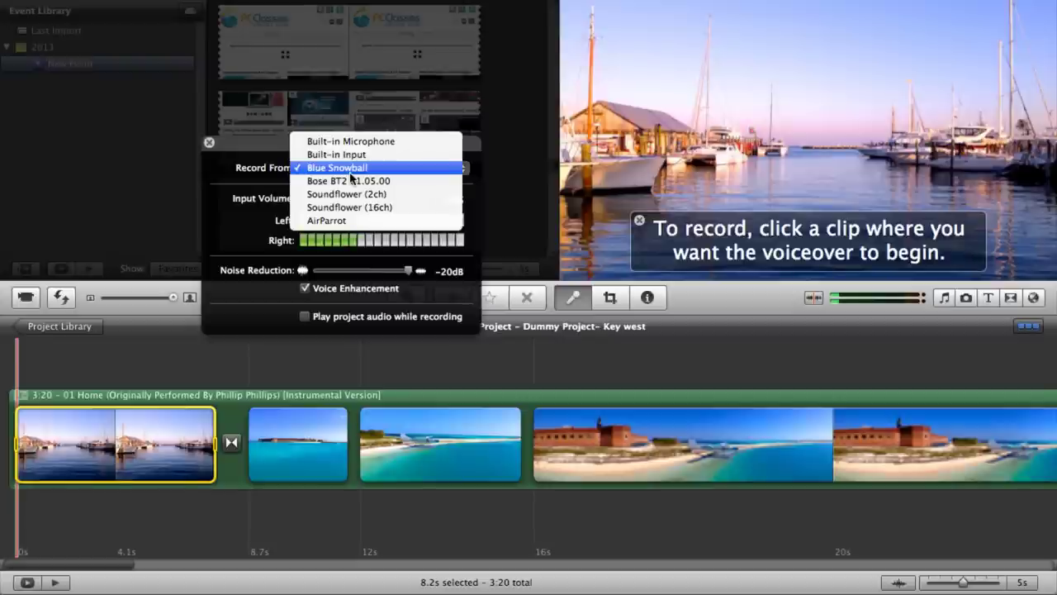
{"action": "left_click", "coordinate": [351, 170]}
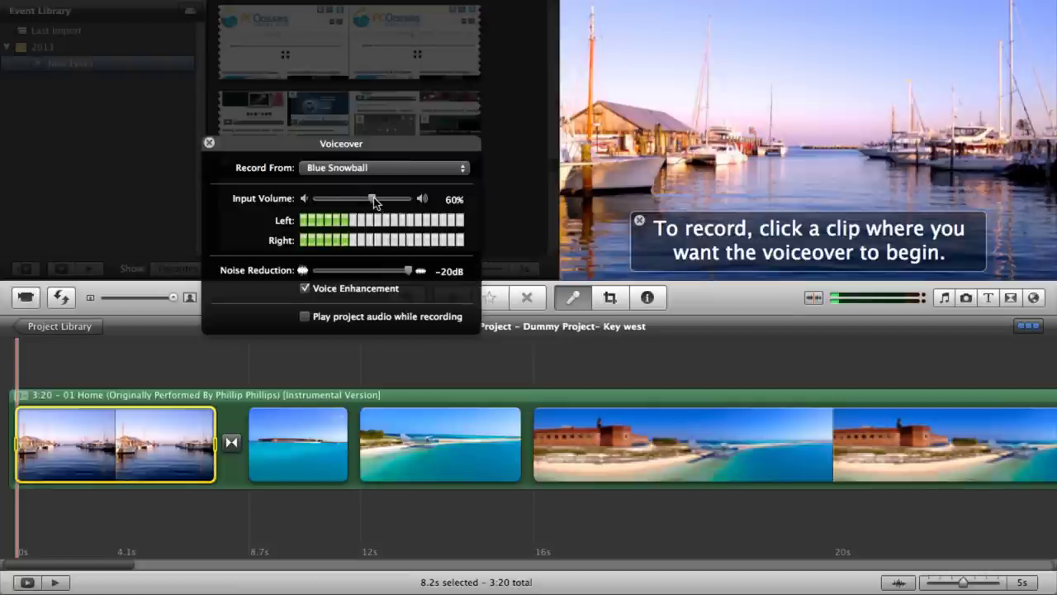
{"action": "left_click_drag", "start_coordinate": [374, 202], "coordinate": [371, 202]}
{"action": "left_click_drag", "start_coordinate": [386, 203], "coordinate": [401, 204]}
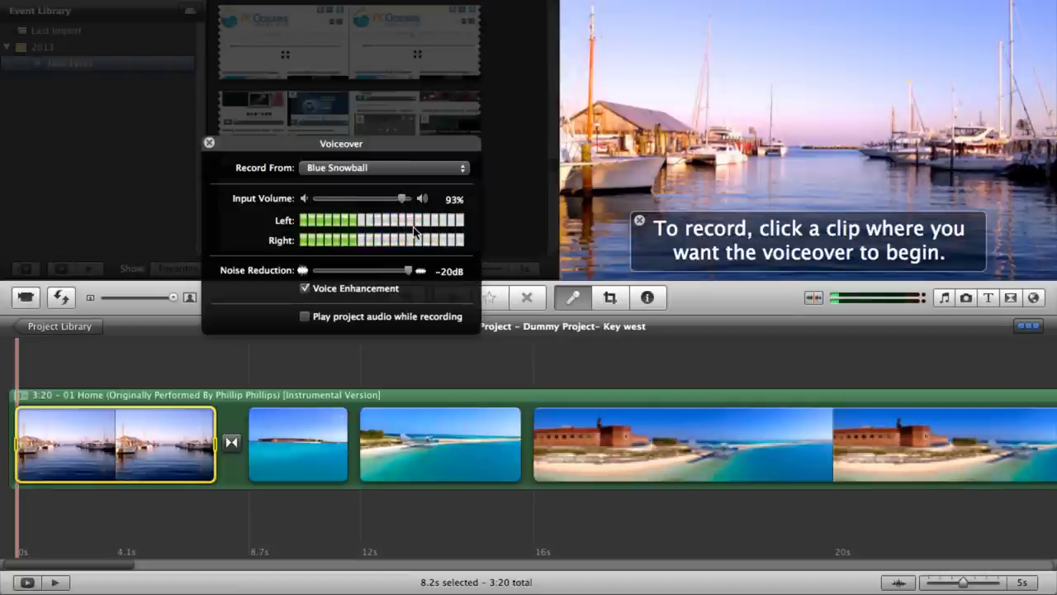
{"action": "left_click_drag", "start_coordinate": [404, 204], "coordinate": [376, 204]}
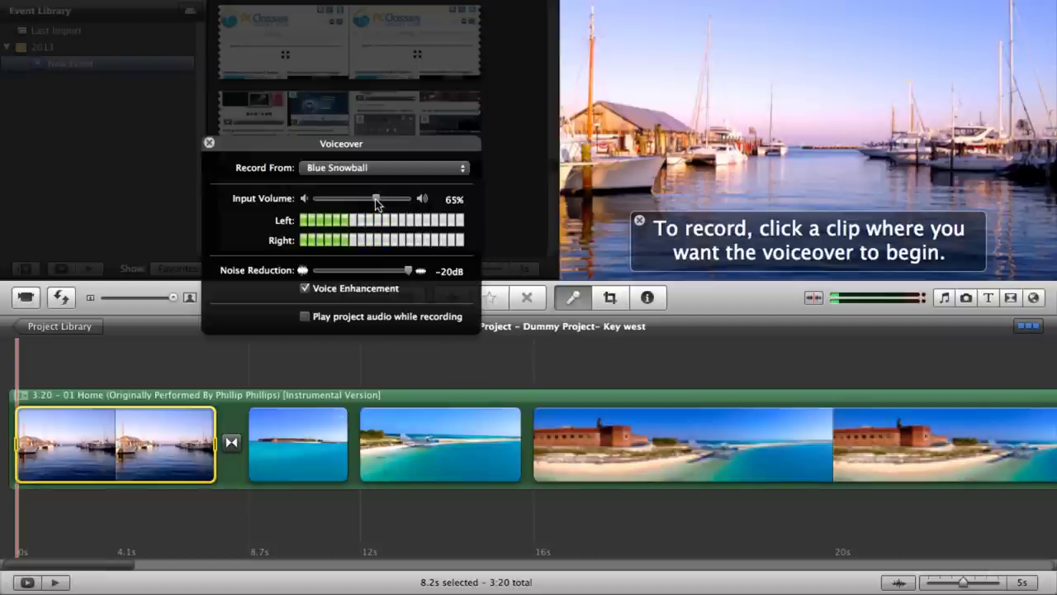
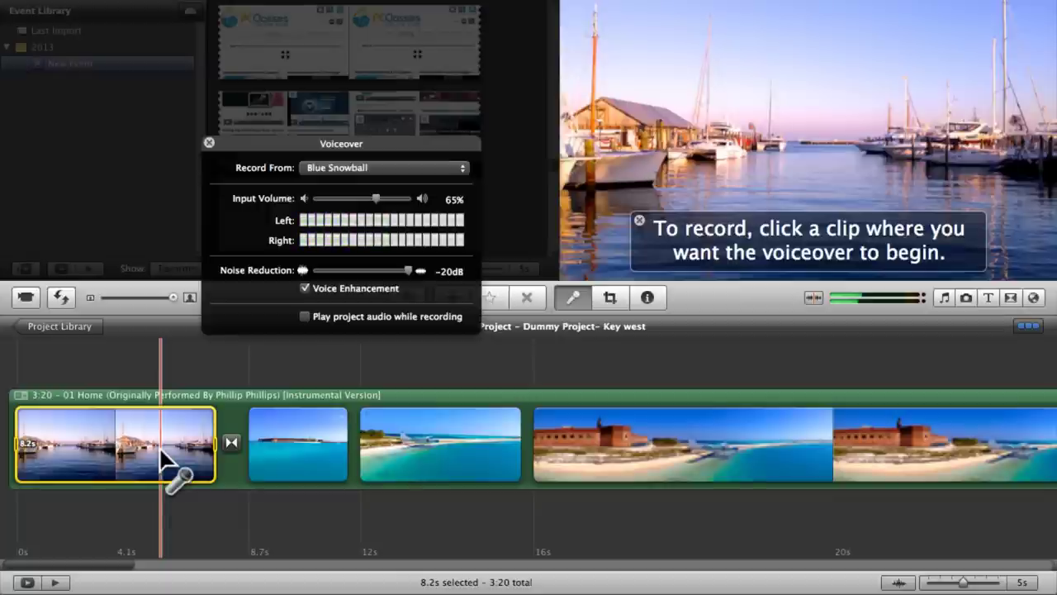
- Record a test voiceover of about 8 seconds over the opening harbor photo, and delete the recording
{"action": "left_click", "coordinate": [161, 450]}
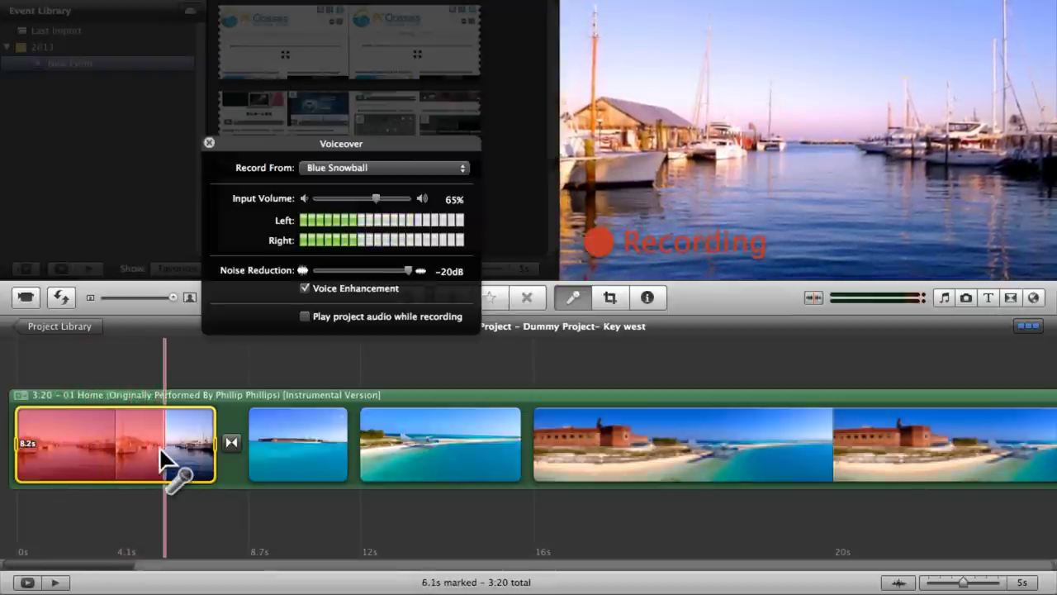
{"action": "left_click", "coordinate": [161, 450]}
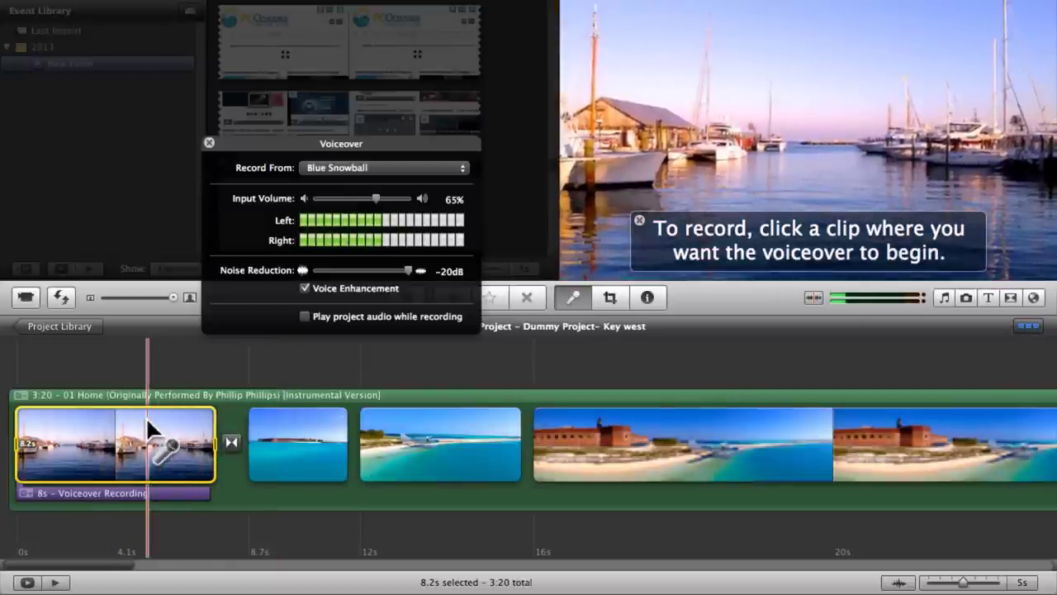
{"action": "left_click", "coordinate": [113, 488]}
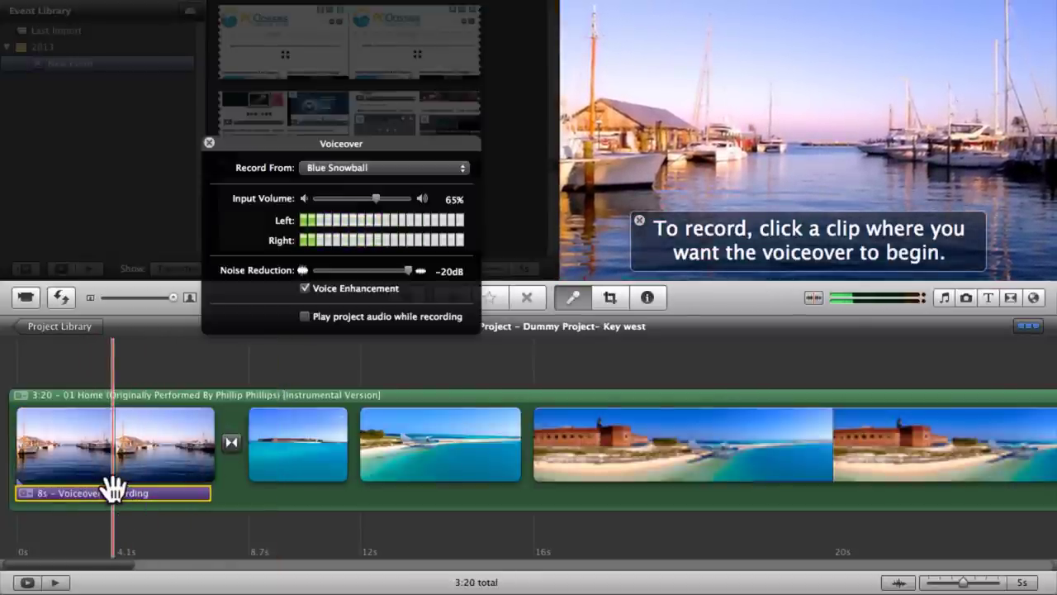
{"action": "key", "text": "Delete"}
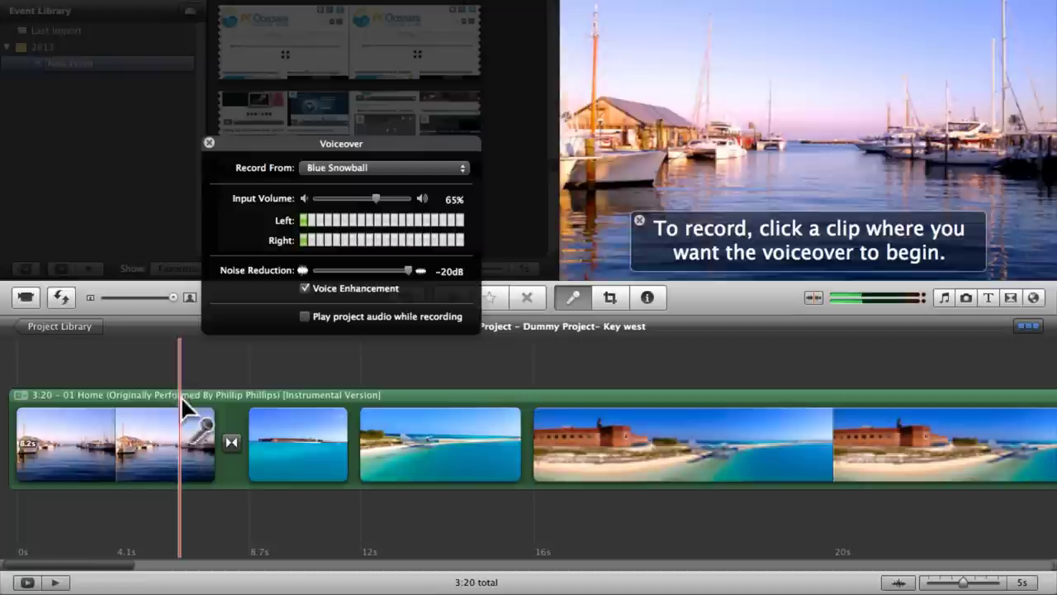
- Record a voiceover of about 12 seconds from the end of the harbor photo into the fort panorama, and close the voiceover settings
{"action": "left_click", "coordinate": [191, 446]}
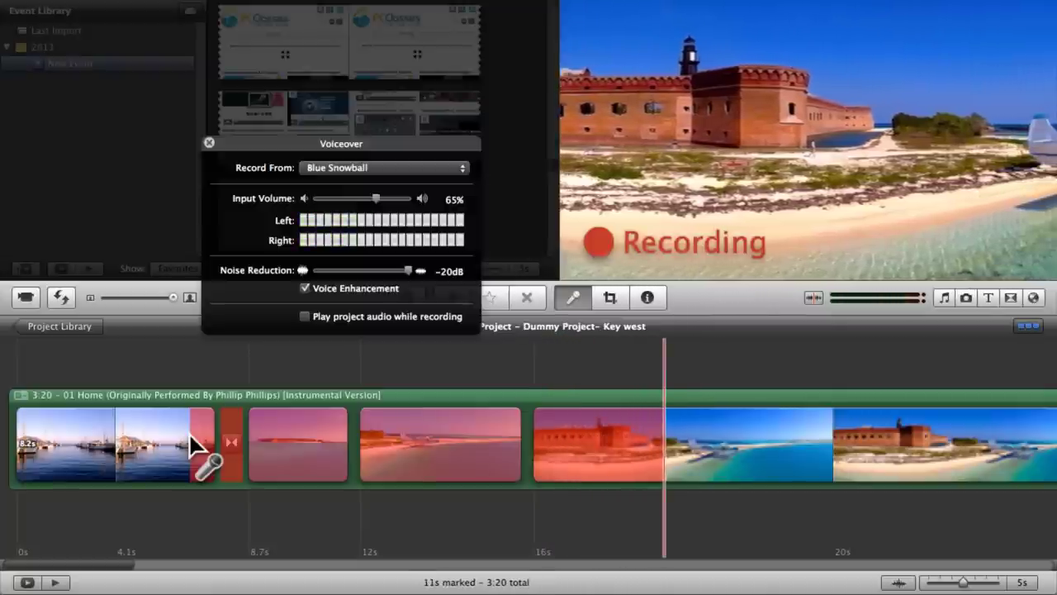
{"action": "left_click", "coordinate": [191, 446]}
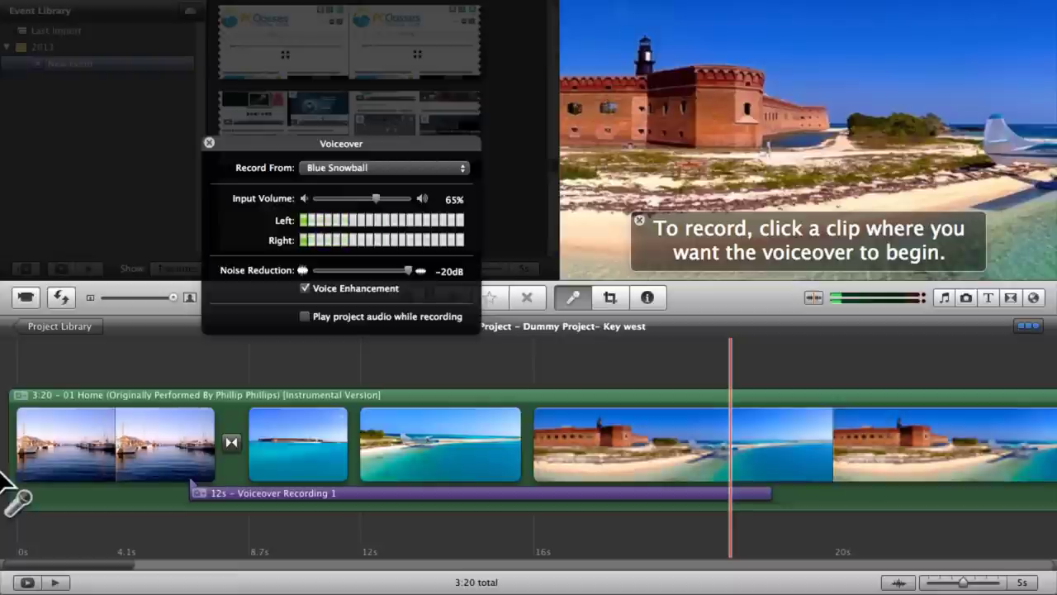
{"action": "left_click", "coordinate": [209, 144]}
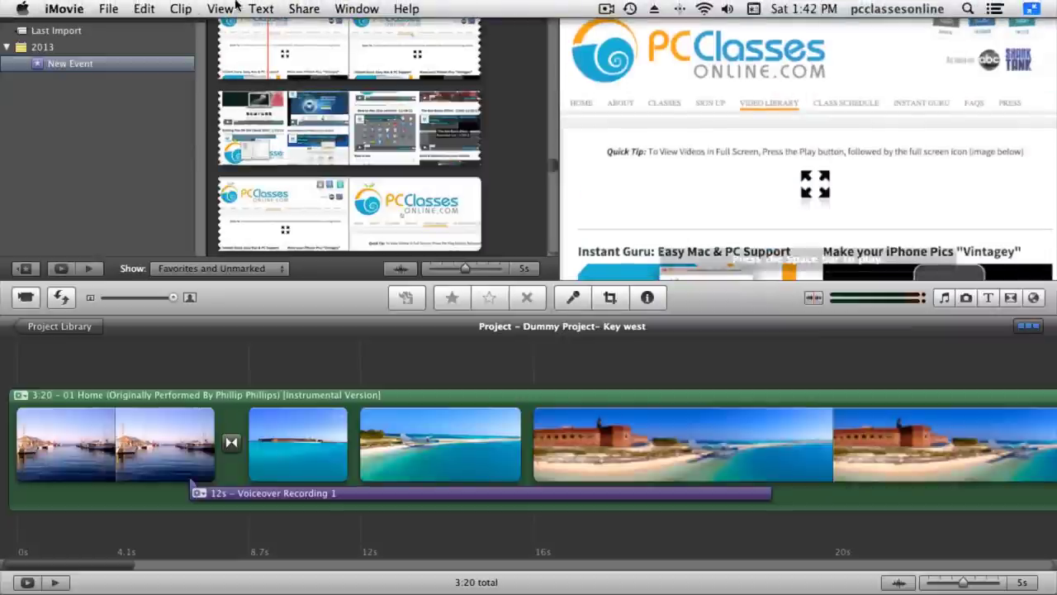
- Examine the Media Browser publishing sizes, trying Mobile and Large, and cancel without publishing
{"action": "left_click", "coordinate": [111, 9]}
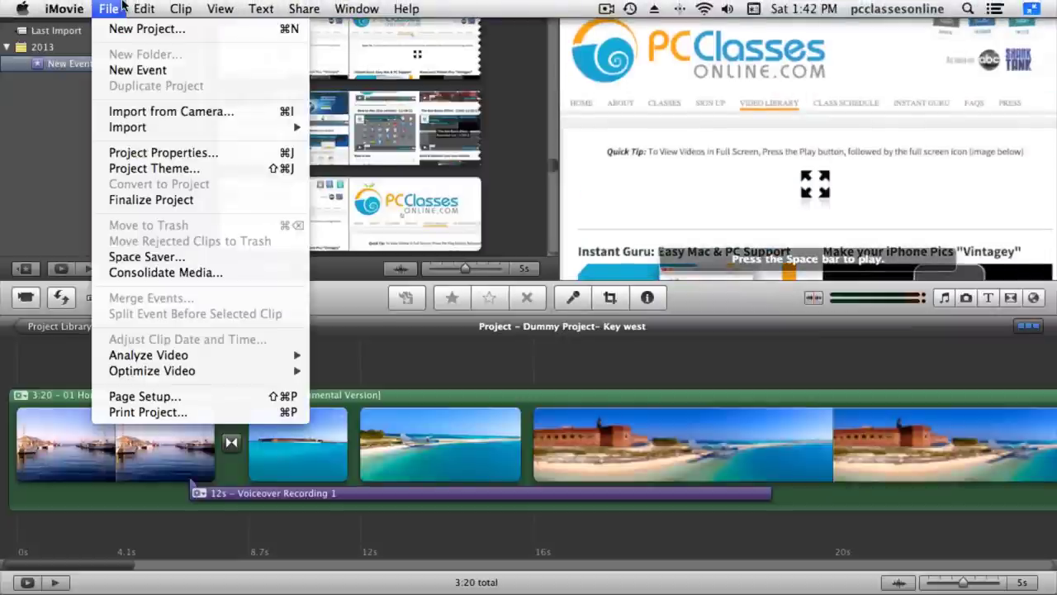
{"action": "mouse_move", "coordinate": [295, 5]}
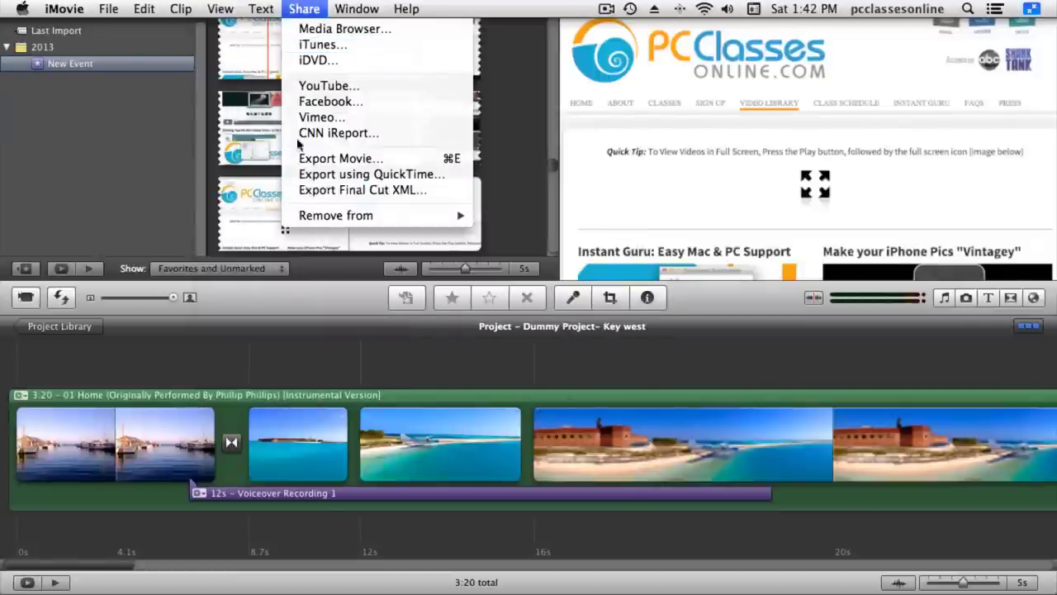
{"action": "left_click", "coordinate": [291, 33]}
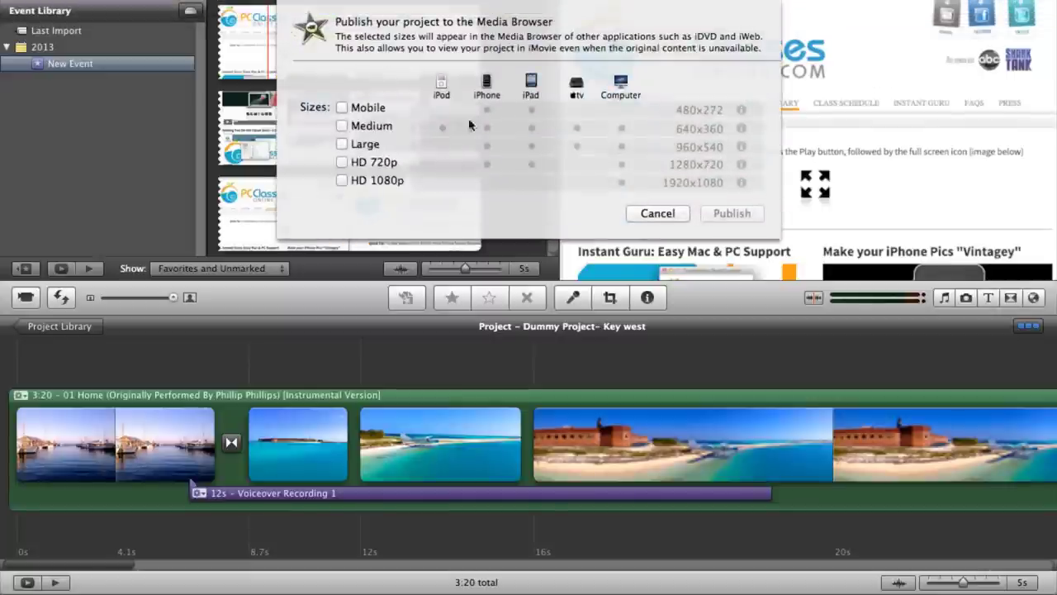
{"action": "left_click", "coordinate": [341, 108]}
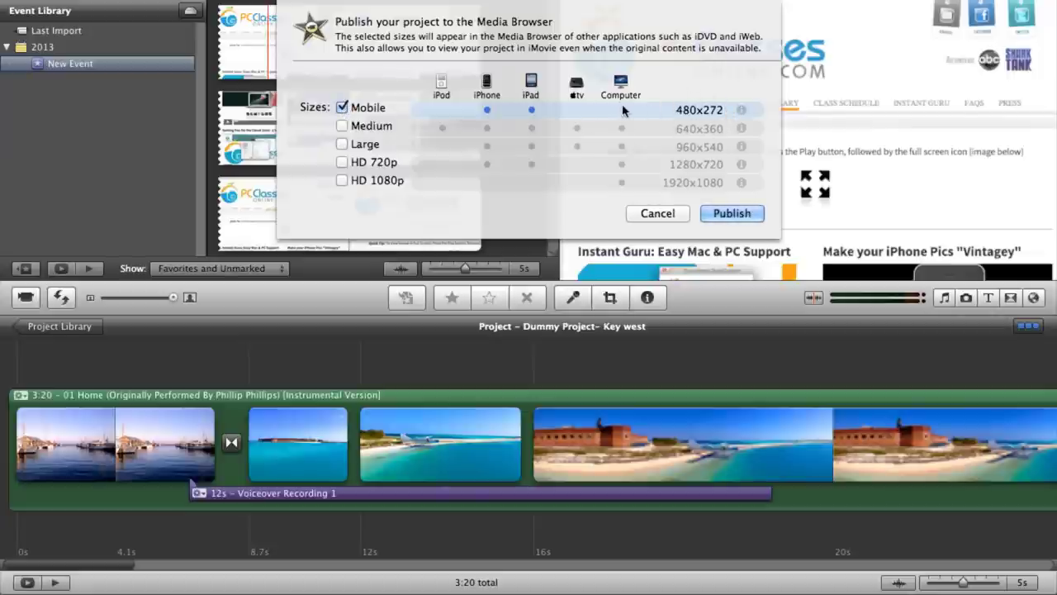
{"action": "left_click", "coordinate": [342, 107]}
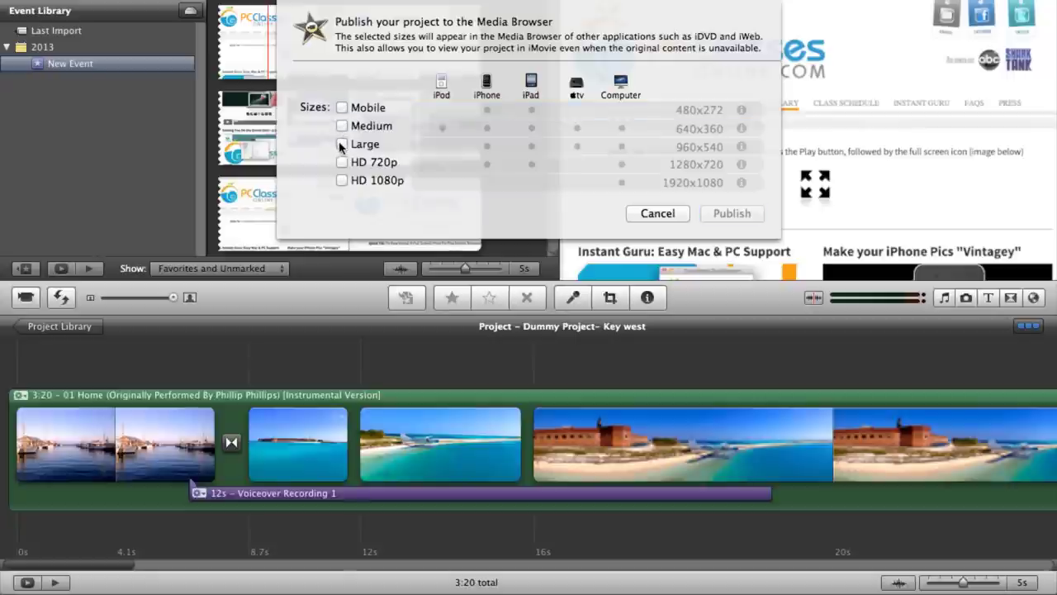
{"action": "left_click", "coordinate": [341, 145]}
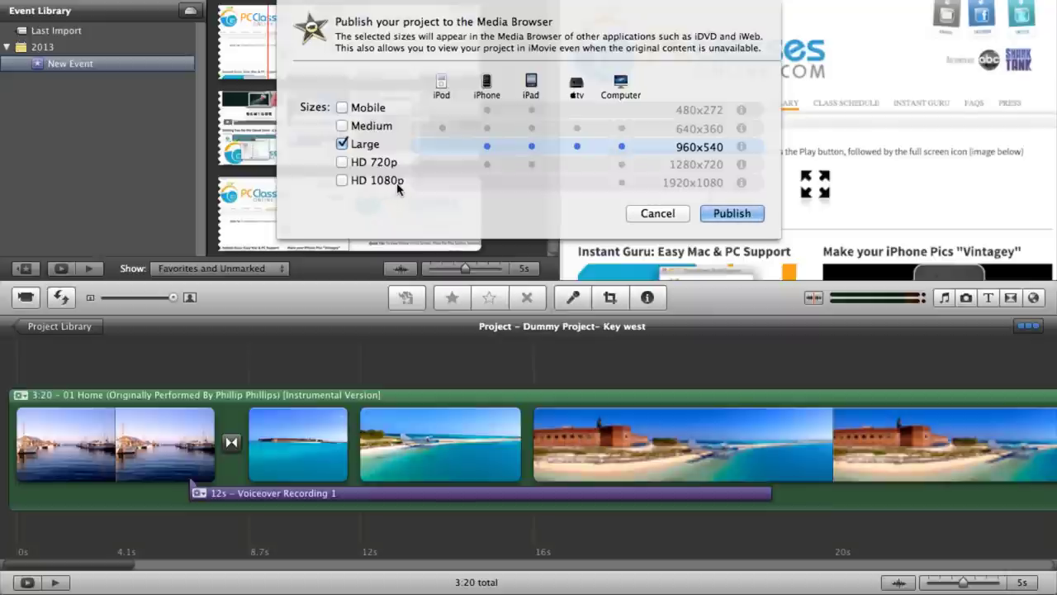
{"action": "left_click", "coordinate": [357, 146]}
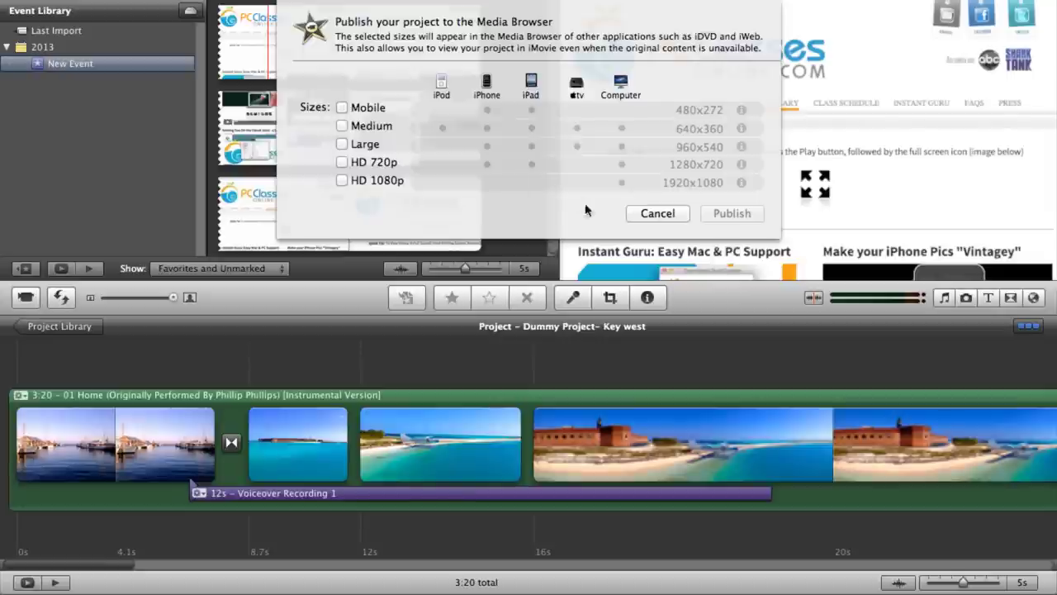
{"action": "left_click", "coordinate": [661, 213]}
- Review the file name, location and size options for exporting the project as a movie, and cancel the export
{"action": "left_click", "coordinate": [293, 8]}
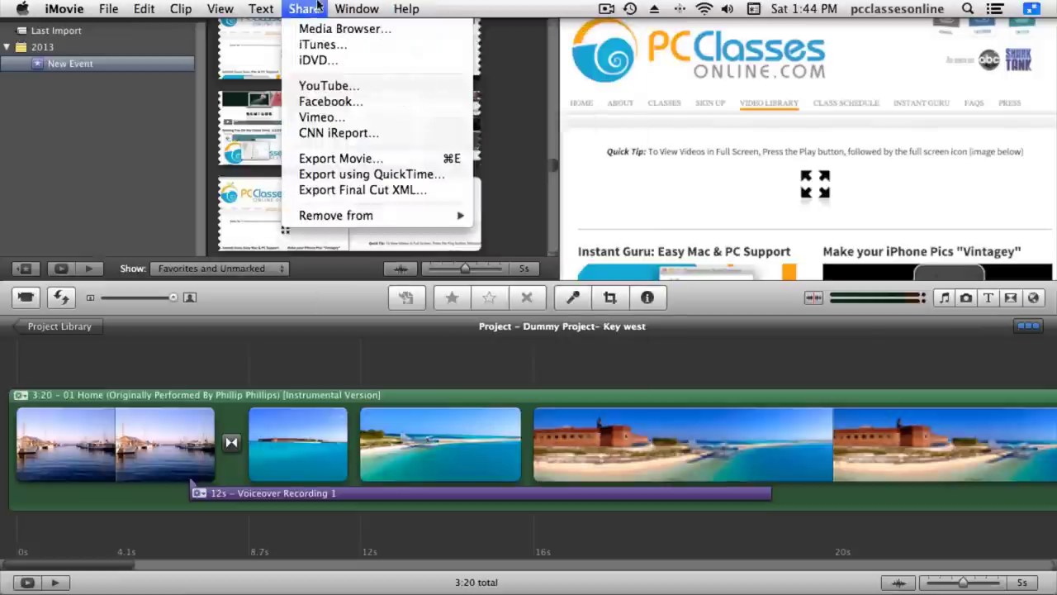
{"action": "left_click", "coordinate": [312, 157]}
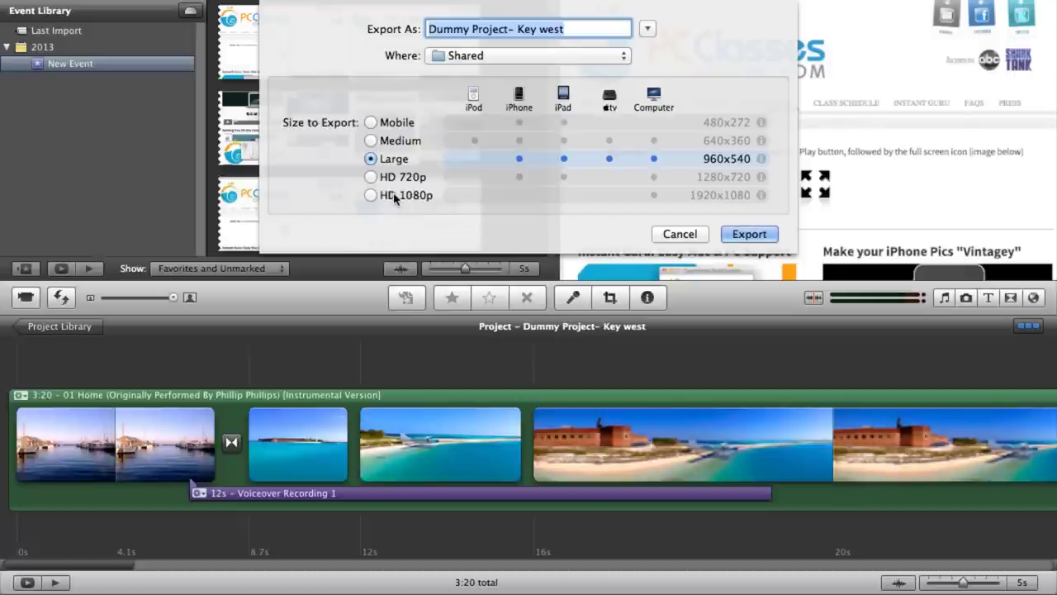
{"action": "left_click", "coordinate": [684, 235]}
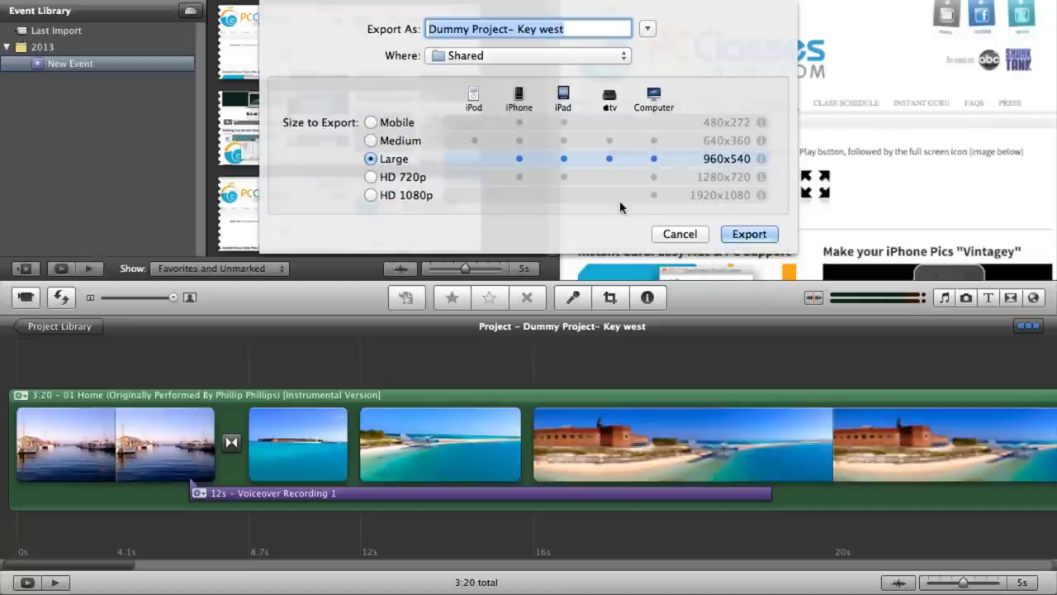
{"action": "left_click", "coordinate": [671, 236]}
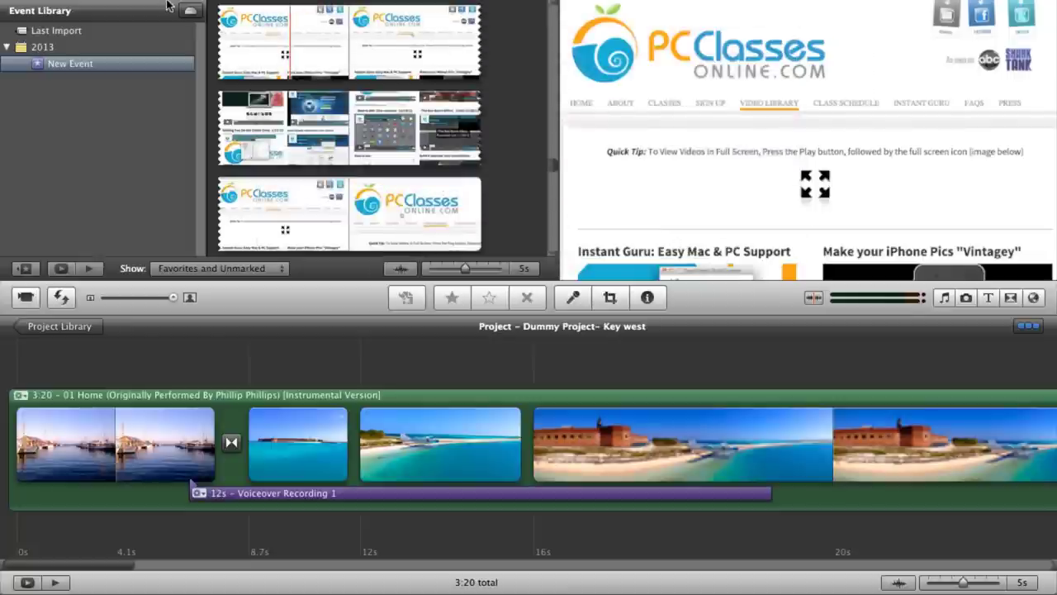
- Start a QuickTime export of the project and review the available quality presets and export formats
{"action": "mouse_move", "coordinate": [364, 6]}
{"action": "left_click", "coordinate": [304, 9]}
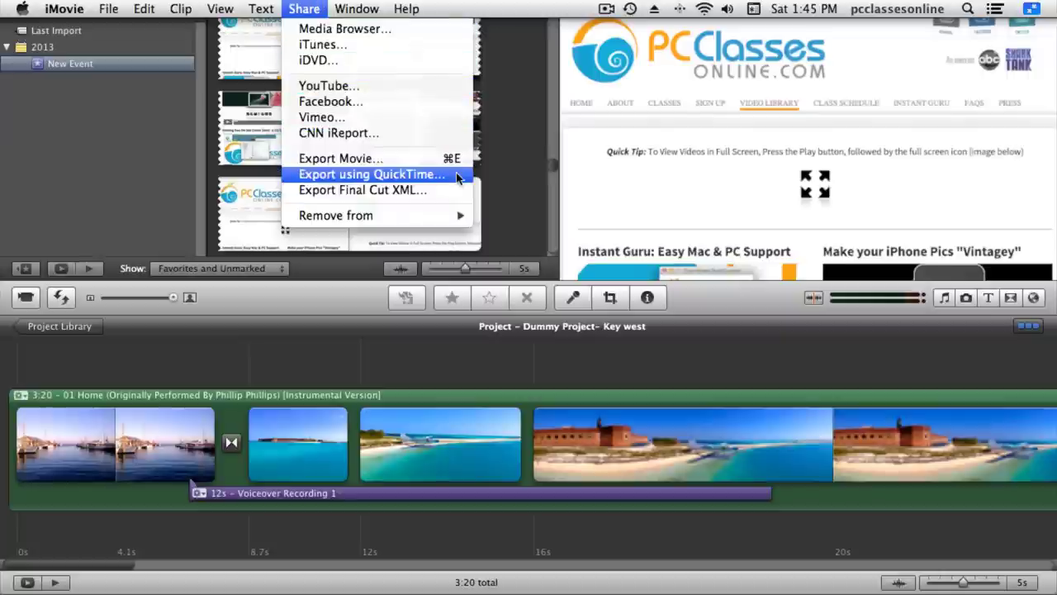
{"action": "left_click", "coordinate": [455, 176]}
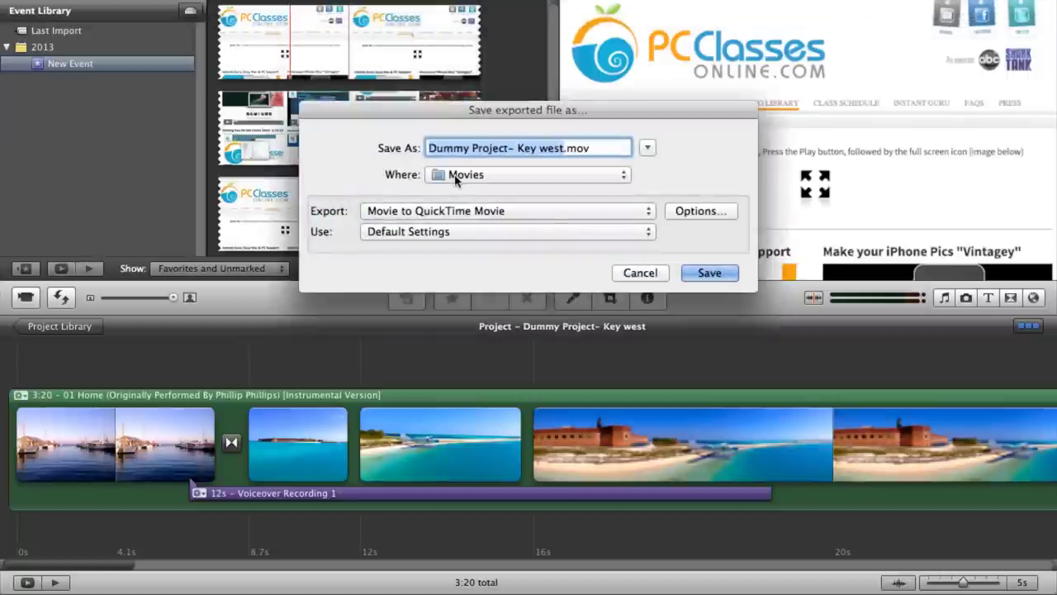
{"action": "left_click", "coordinate": [431, 234]}
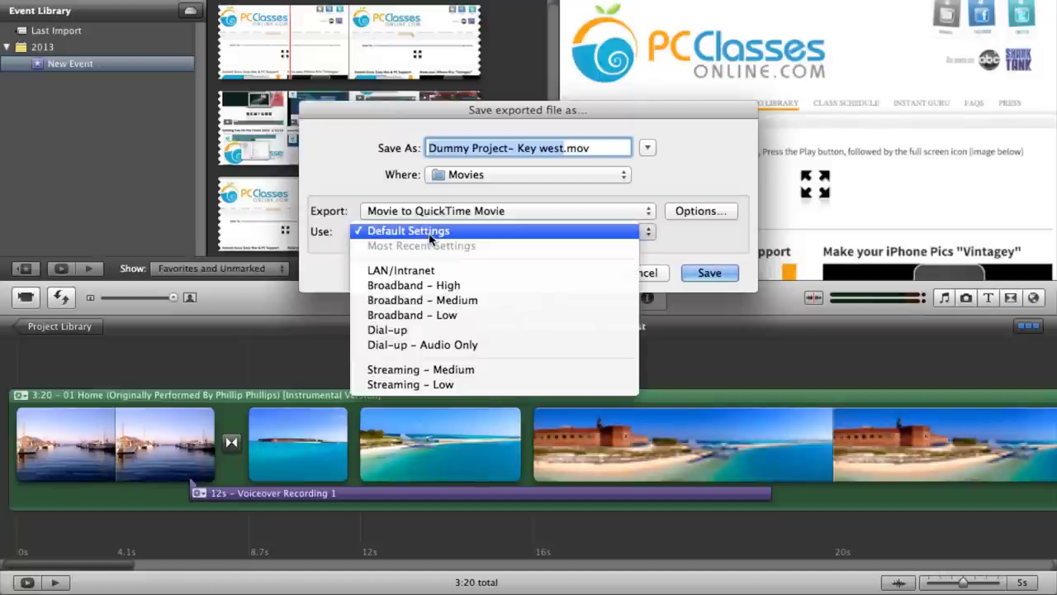
{"action": "left_click", "coordinate": [431, 235]}
{"action": "left_click", "coordinate": [434, 211]}
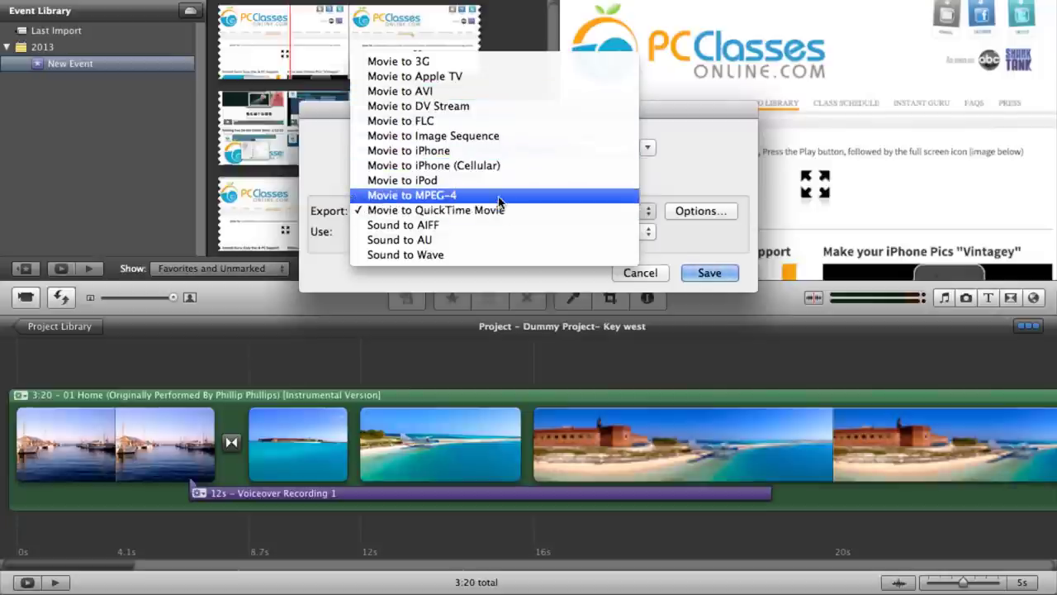
{"action": "left_click", "coordinate": [686, 194]}
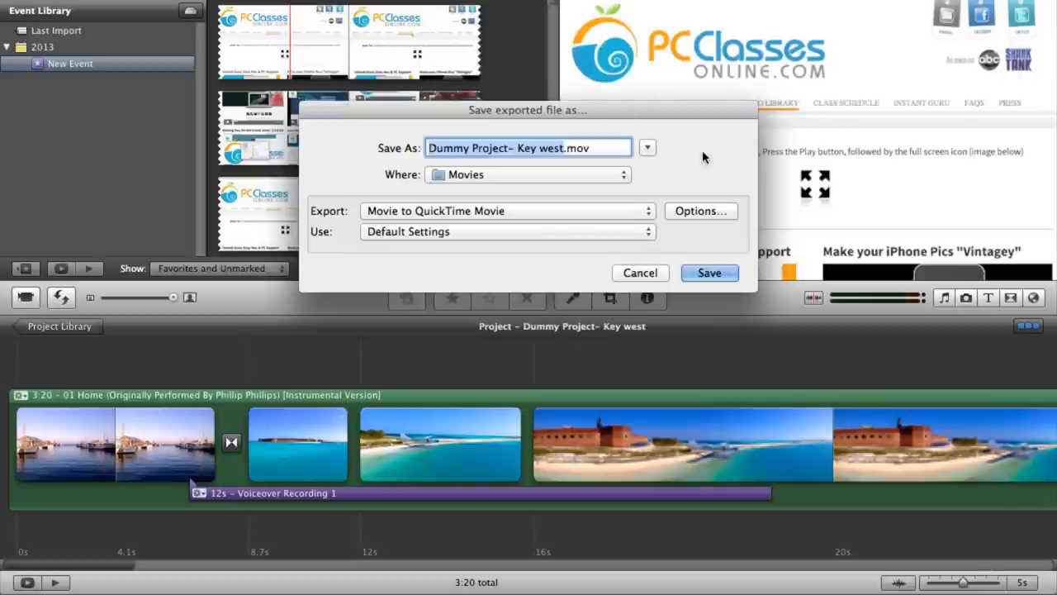
- Open the video compression settings for the QuickTime movie export and try the Best compressor quality
{"action": "left_click", "coordinate": [701, 212]}
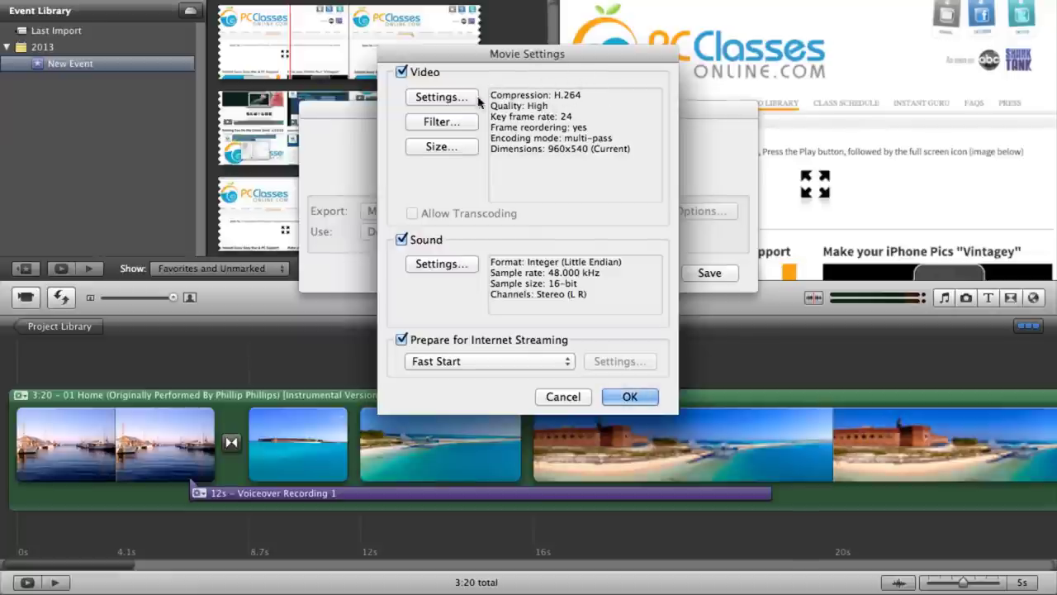
{"action": "left_click", "coordinate": [418, 99]}
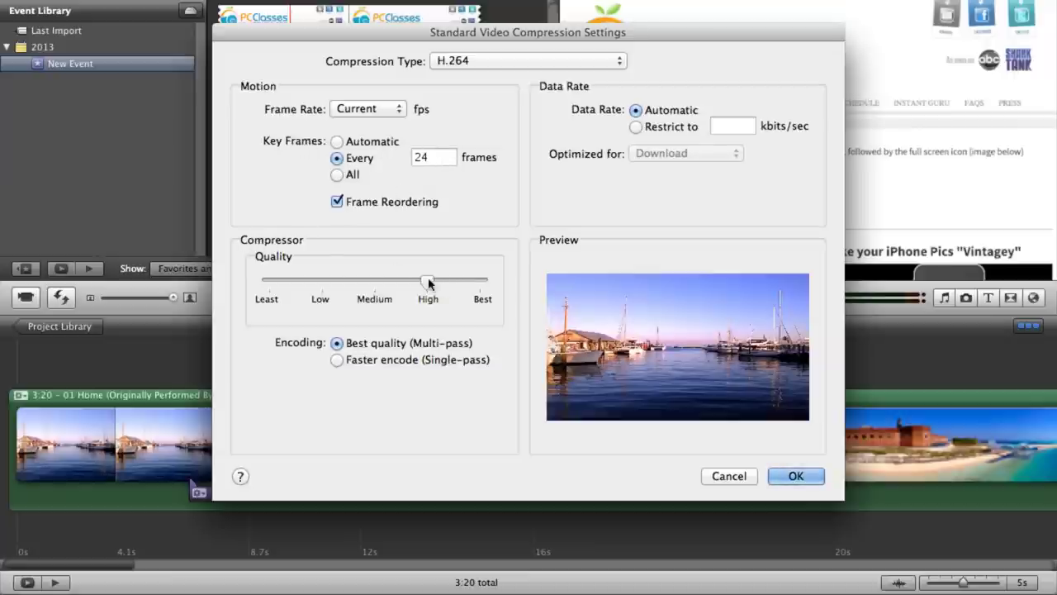
{"action": "left_click_drag", "start_coordinate": [429, 283], "coordinate": [482, 282]}
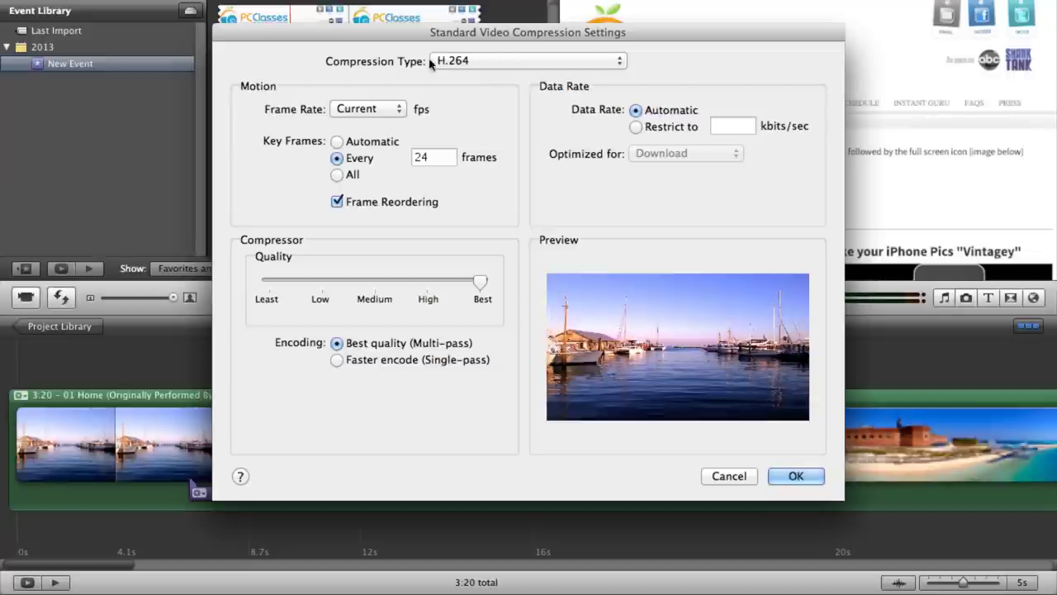
- Review the available compression types, keep H.264, and cancel the compression settings, movie settings and QuickTime export
{"action": "left_click", "coordinate": [487, 69]}
{"action": "scroll", "coordinate": [529, 297], "scroll_direction": "down", "scroll_amount": 5}
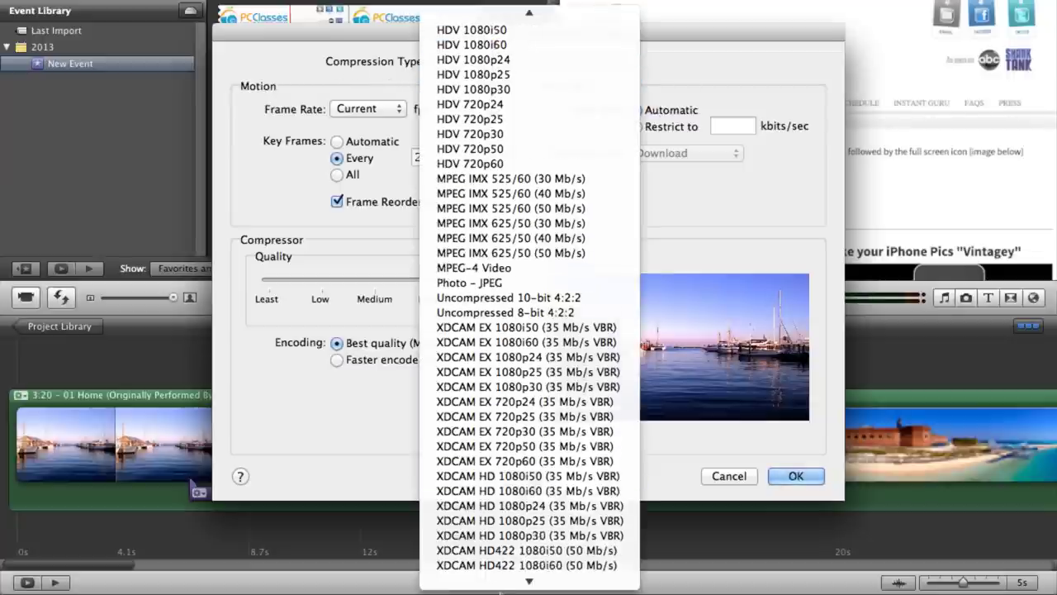
{"action": "scroll", "coordinate": [594, 5], "scroll_direction": "up", "scroll_amount": 10}
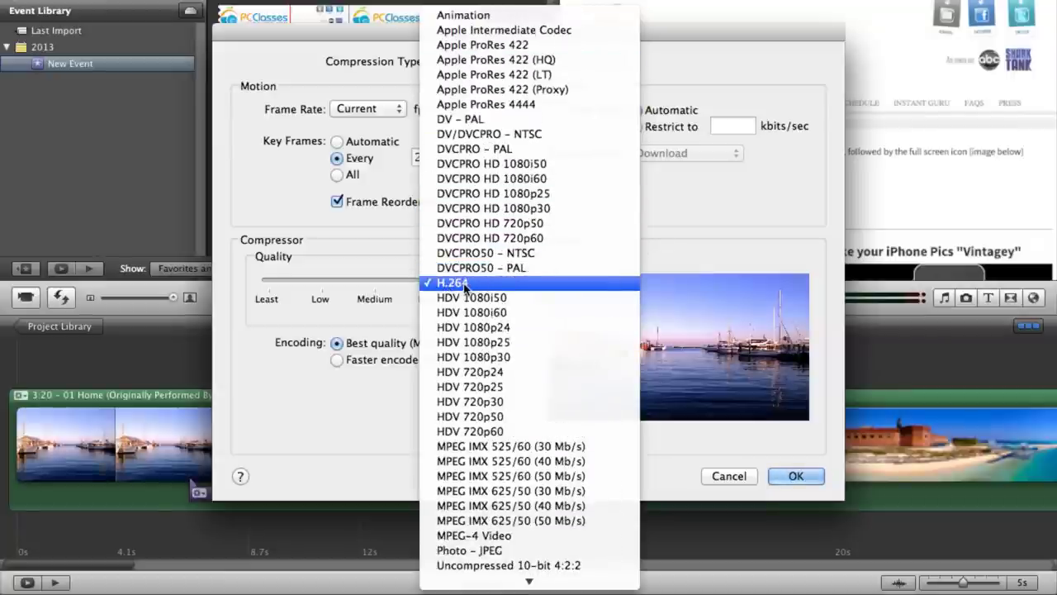
{"action": "left_click", "coordinate": [500, 285]}
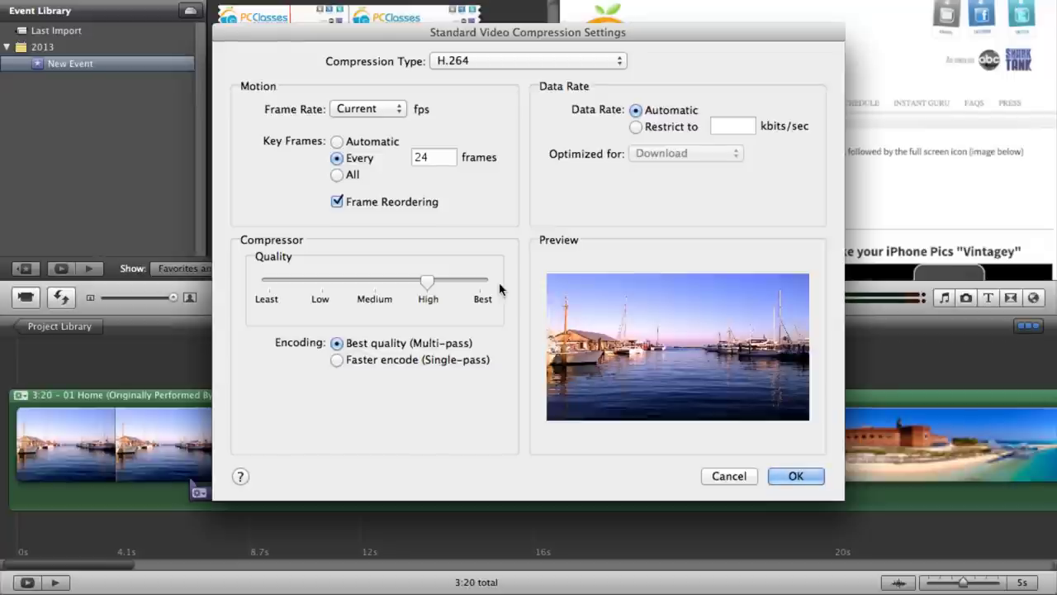
{"action": "left_click", "coordinate": [712, 475]}
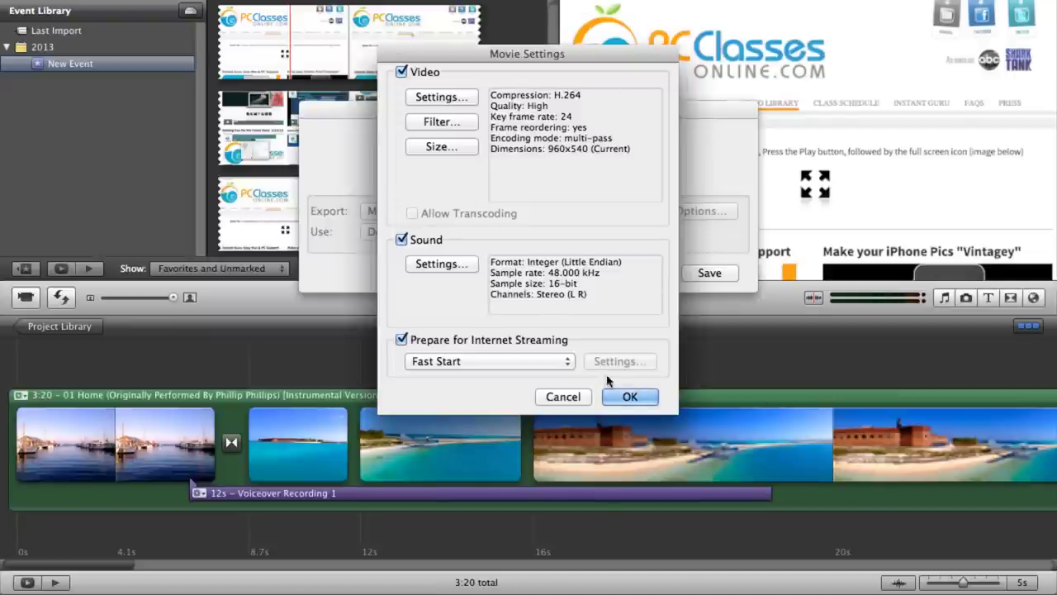
{"action": "left_click", "coordinate": [547, 396]}
{"action": "left_click", "coordinate": [624, 269]}
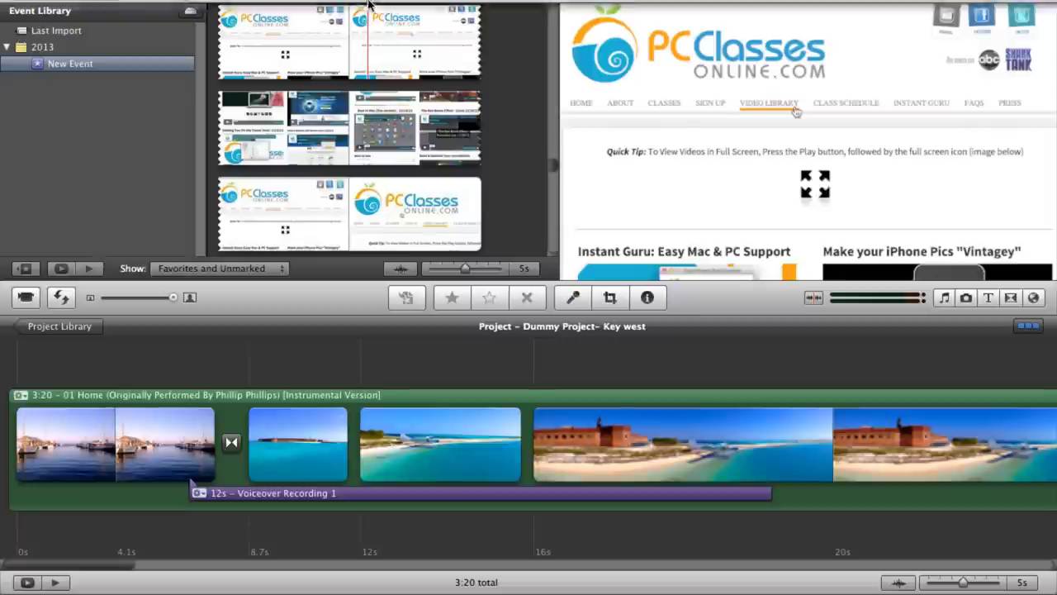
{"action": "left_click", "coordinate": [304, 8]}
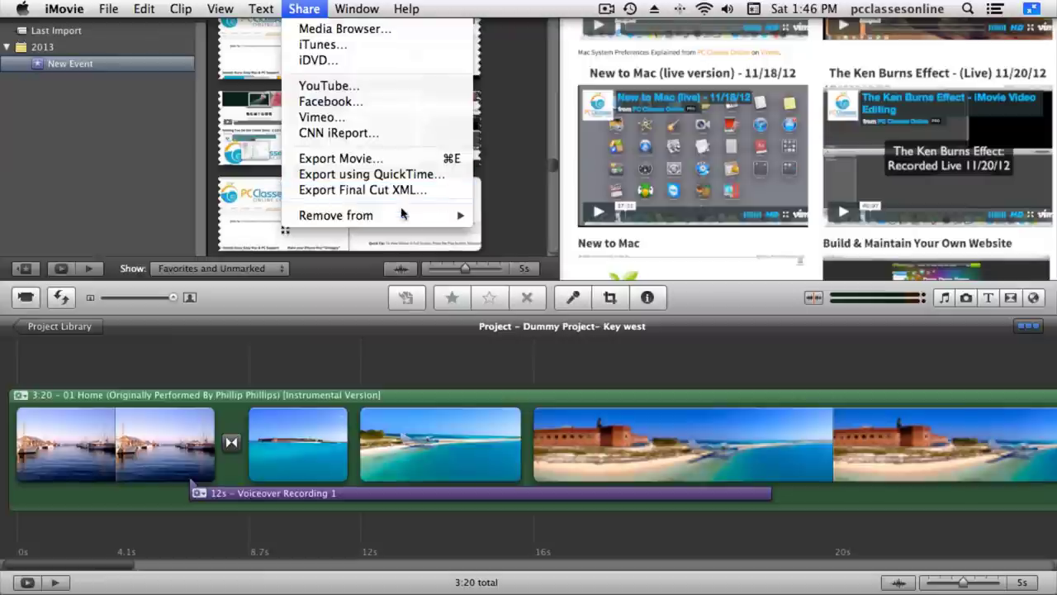
{"action": "mouse_move", "coordinate": [400, 218]}
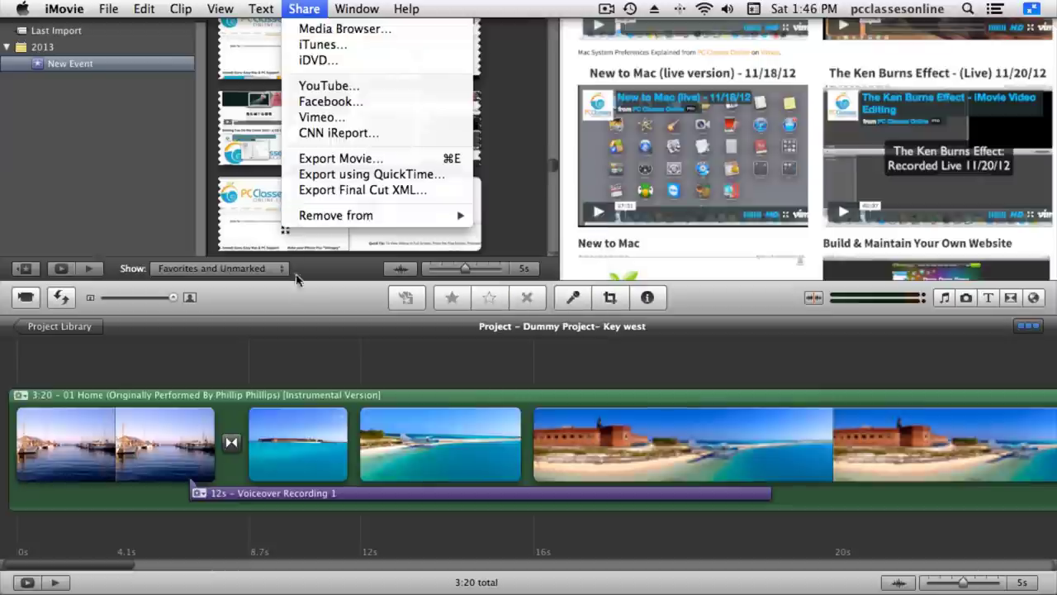
{"action": "key", "text": "Escape"}
{"action": "scroll", "coordinate": [374, 347], "scroll_direction": "right", "scroll_amount": 15}
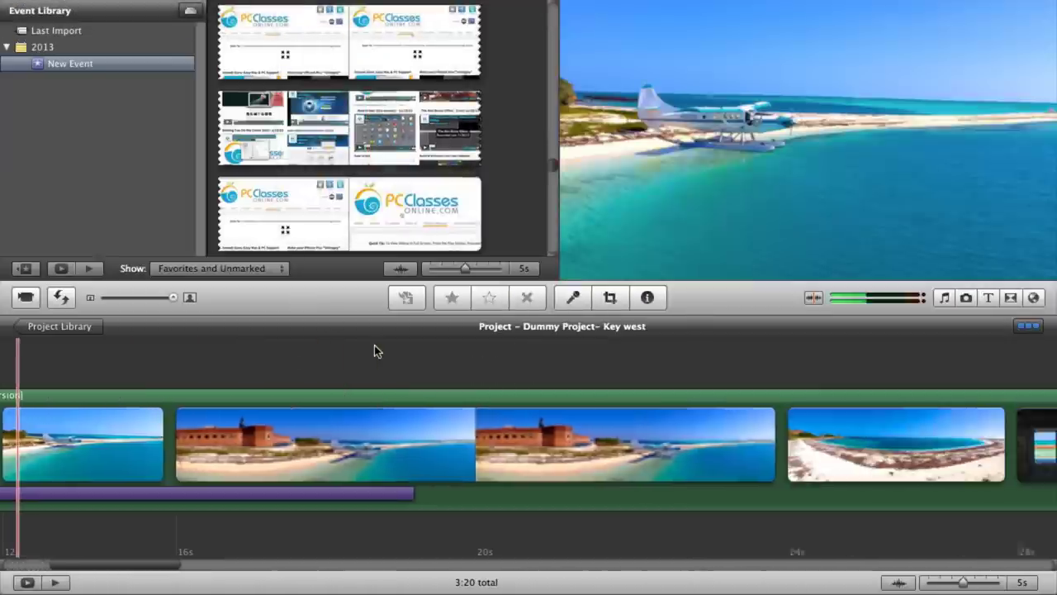
{"action": "scroll", "coordinate": [374, 346], "scroll_direction": "left", "scroll_amount": 15}
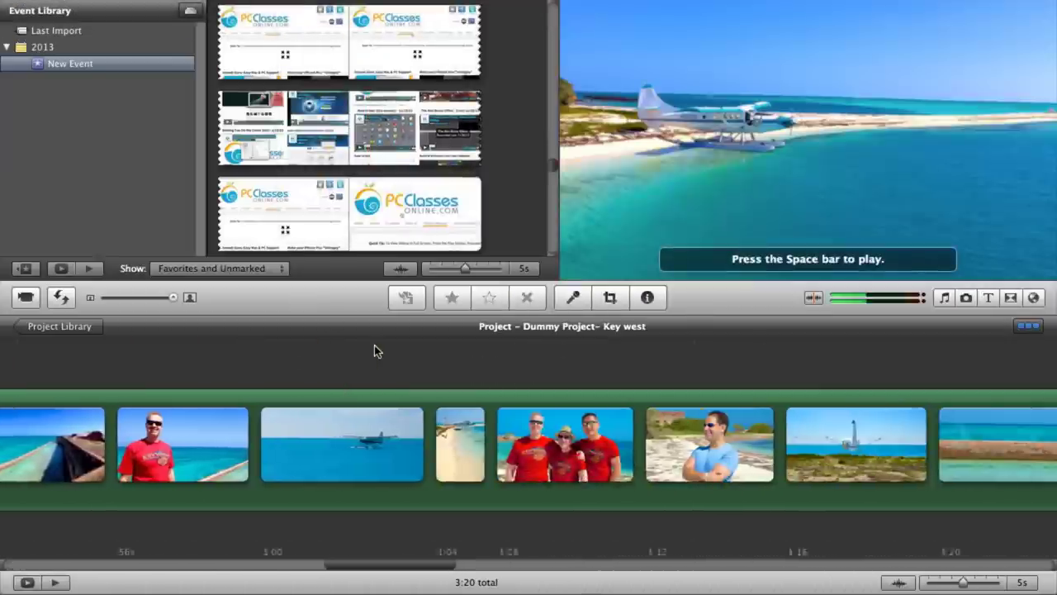